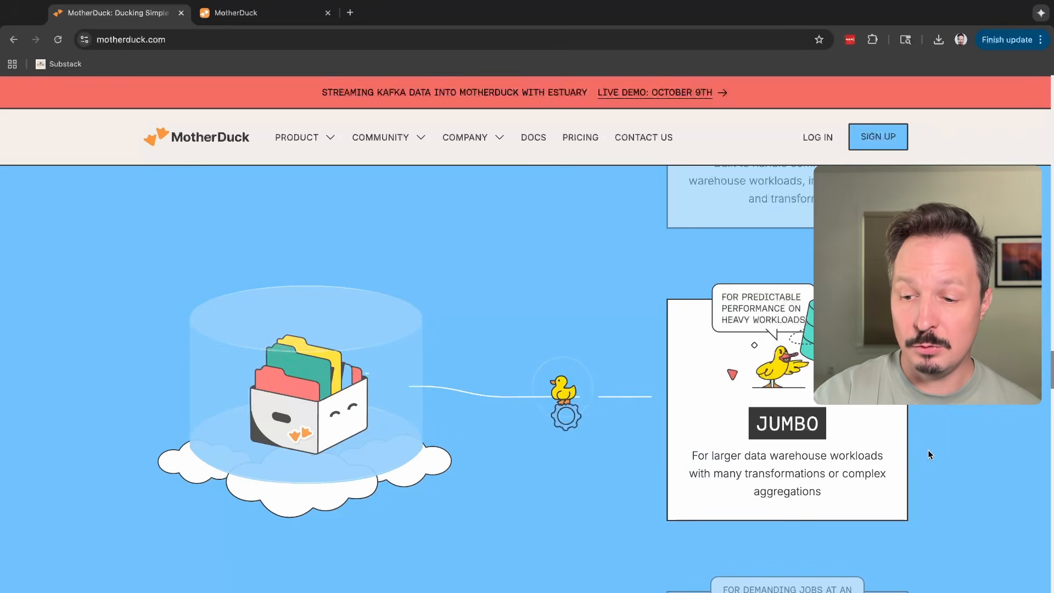
scroll(929, 450, down, 1)
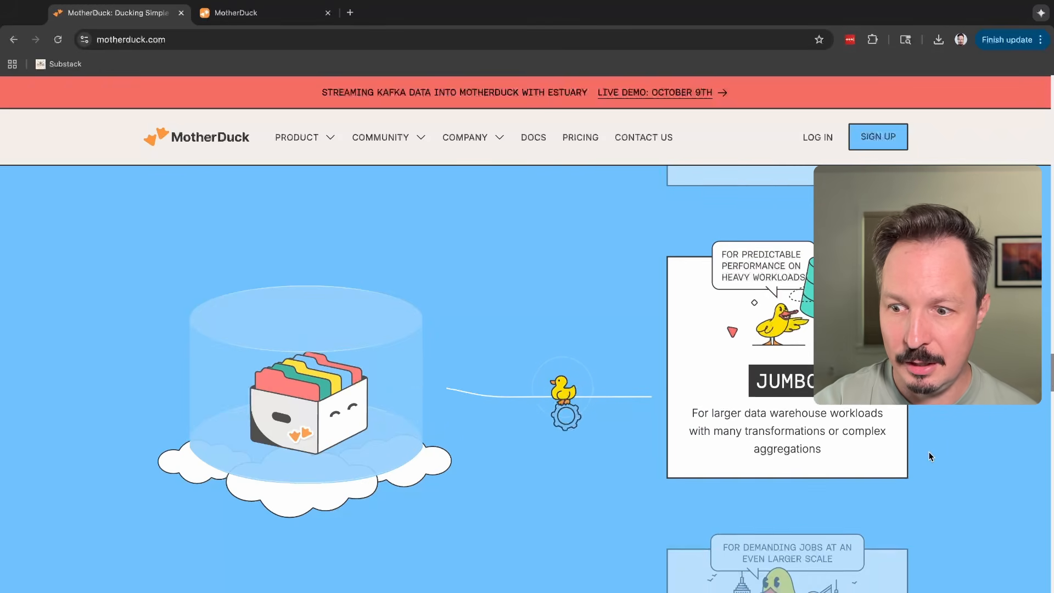
scroll(930, 452, up, 1)
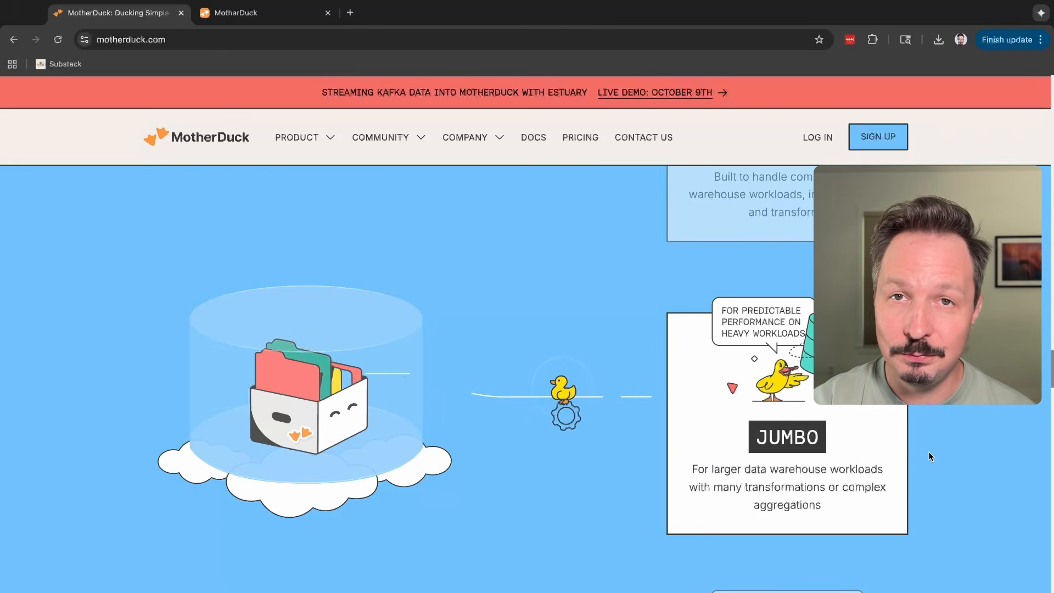
scroll(929, 453, down, 1)
scroll(929, 457, down, 5)
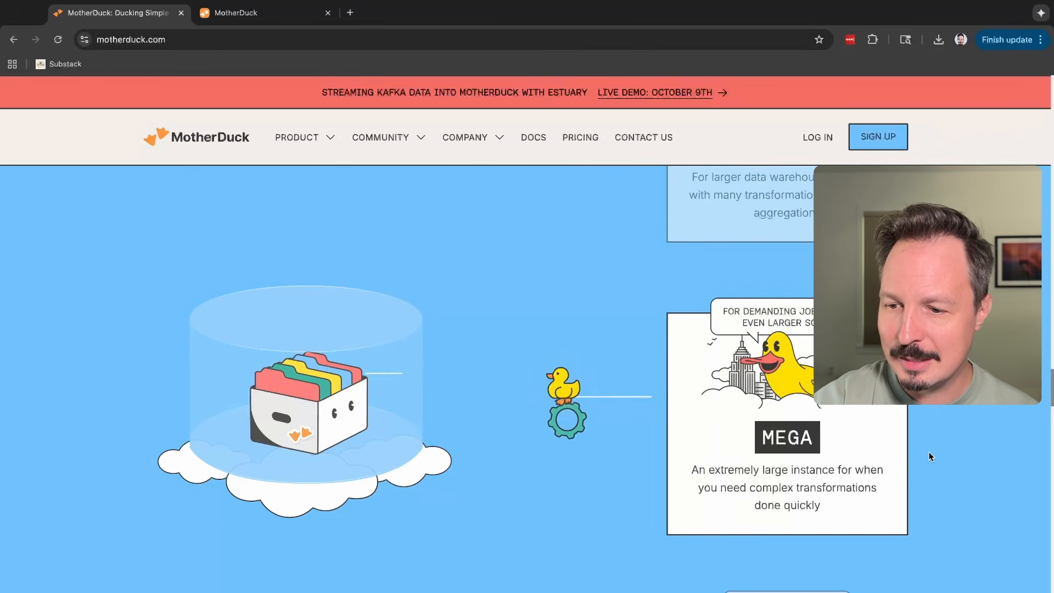
scroll(929, 455, down, 1)
scroll(929, 455, down, 1)
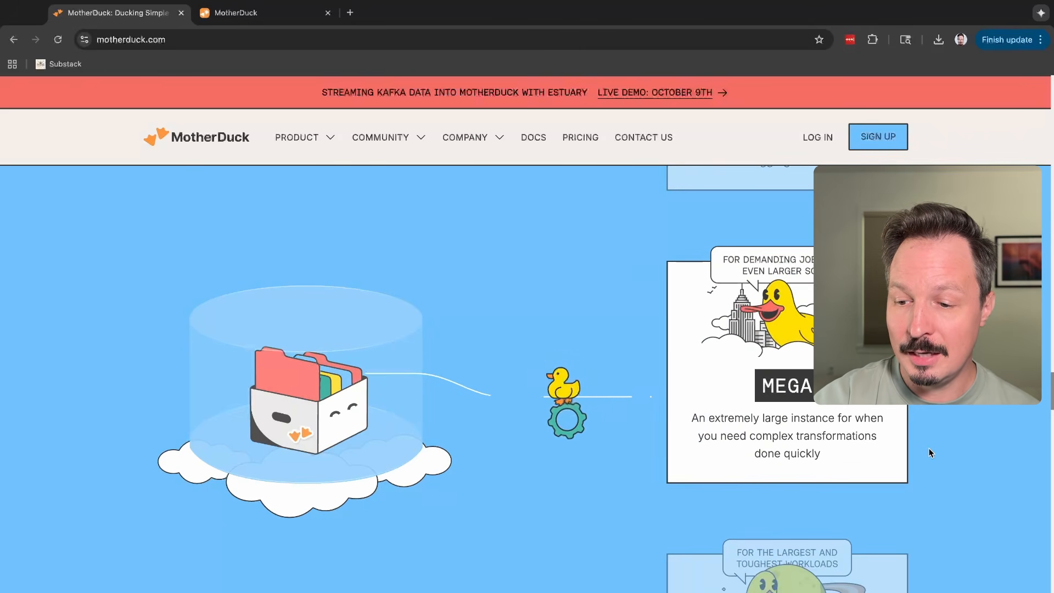
scroll(929, 455, down, 1)
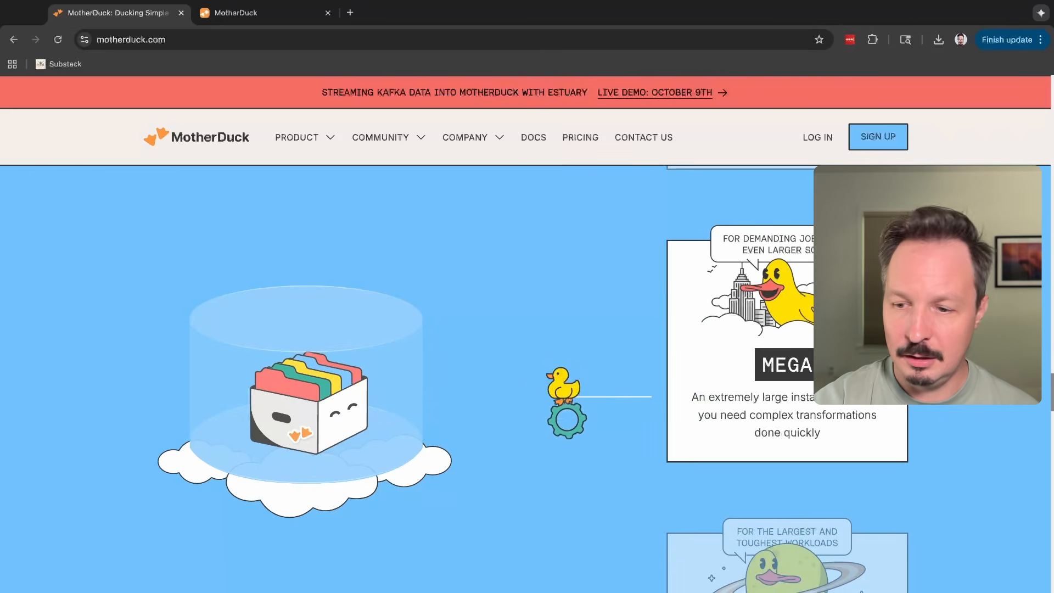
scroll(929, 455, up, 2)
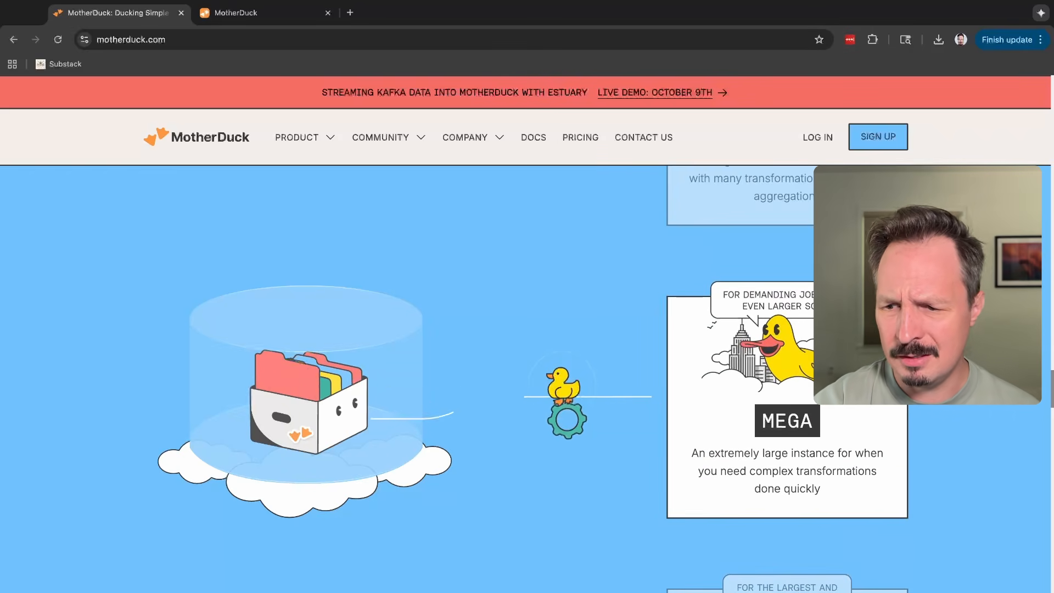
scroll(929, 455, down, 2)
scroll(929, 455, up, 2)
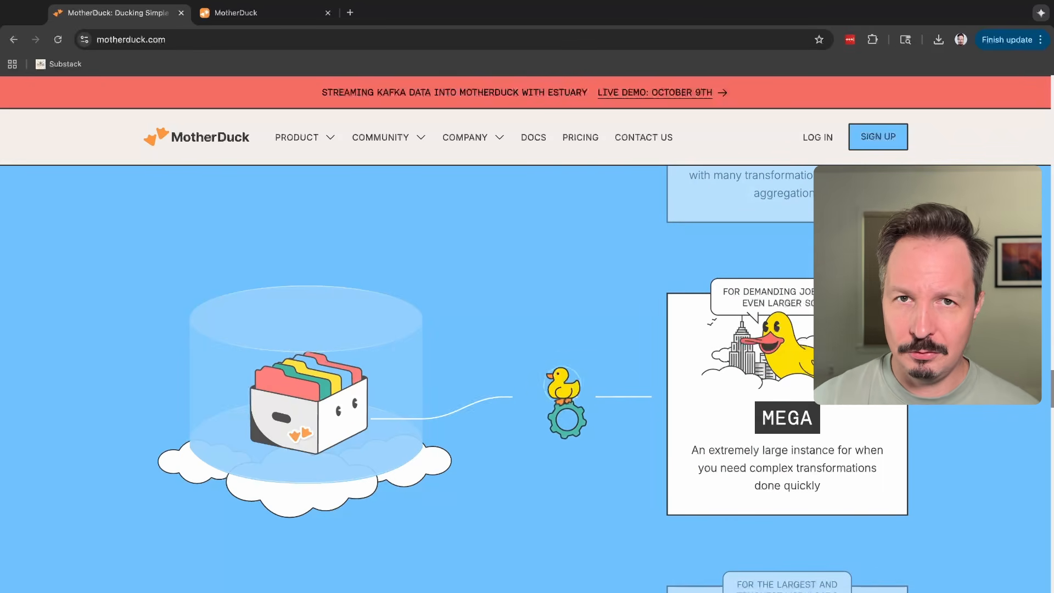
scroll(788, 379, down, 2)
scroll(788, 379, down, 3)
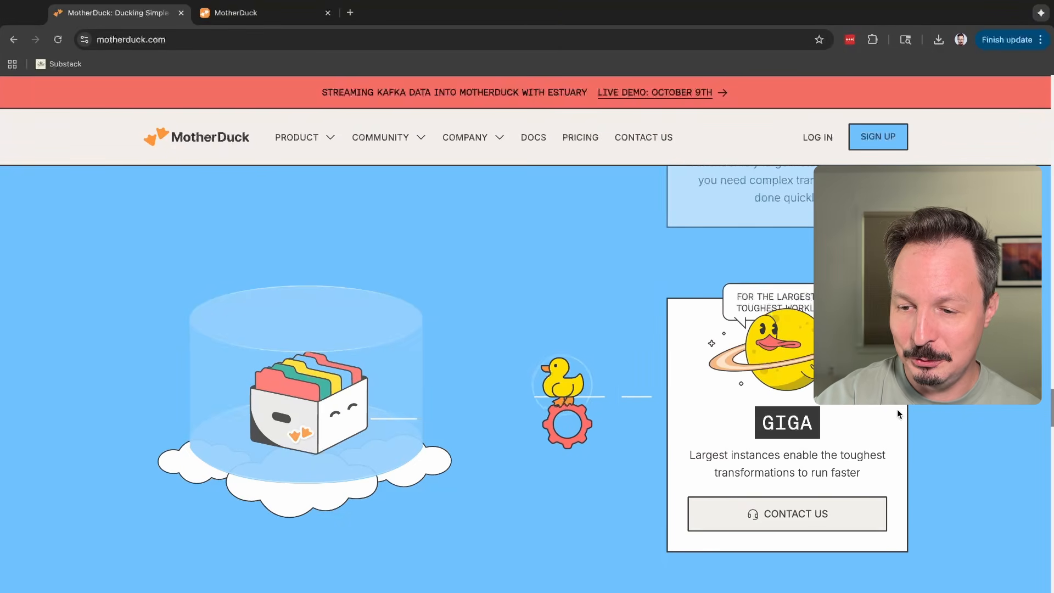
scroll(960, 423, up, 10)
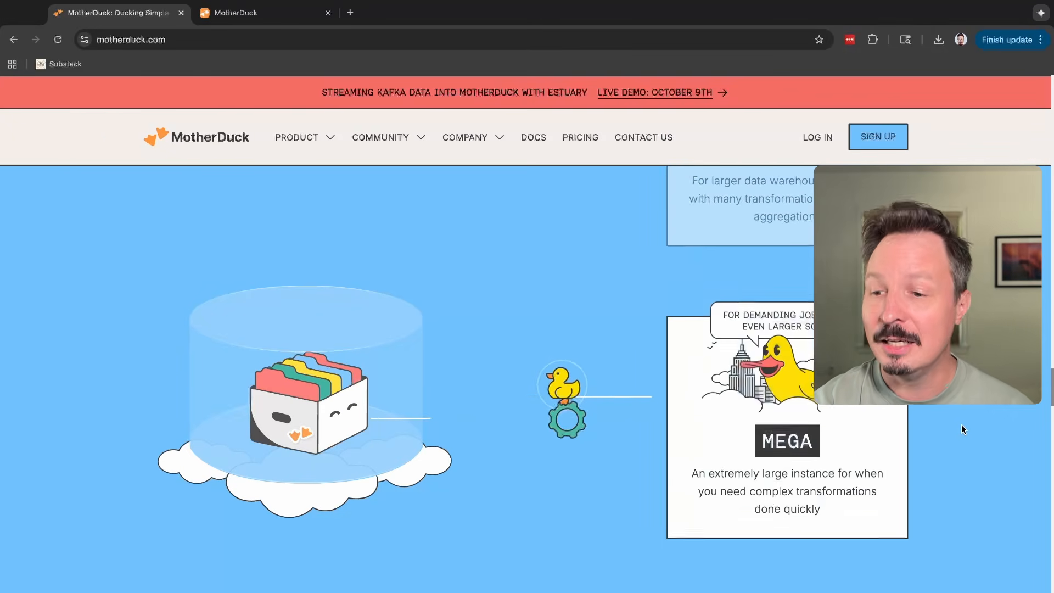
scroll(961, 424, up, 10)
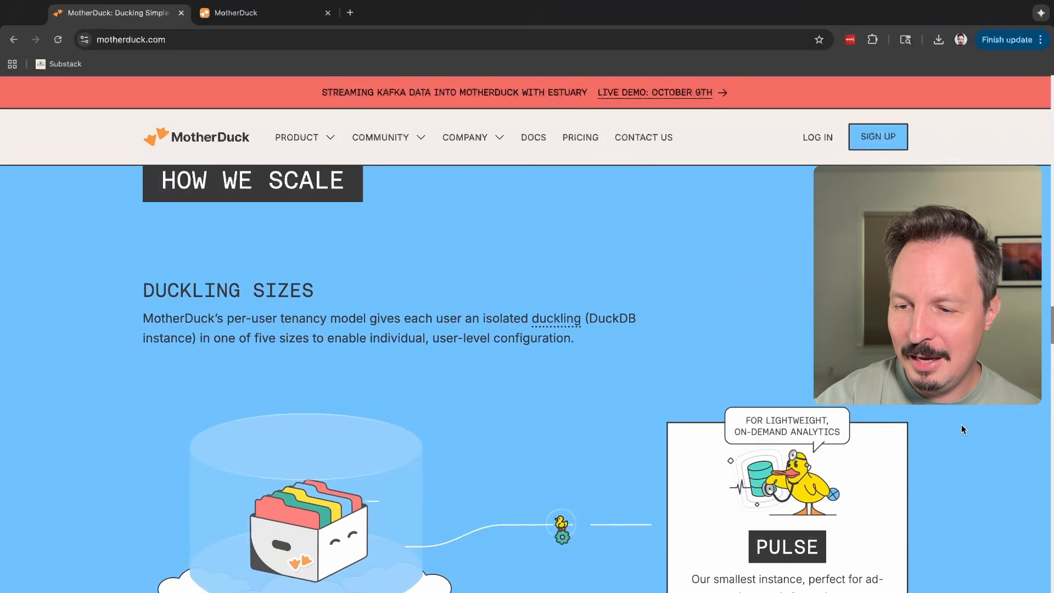
scroll(962, 426, down, 4)
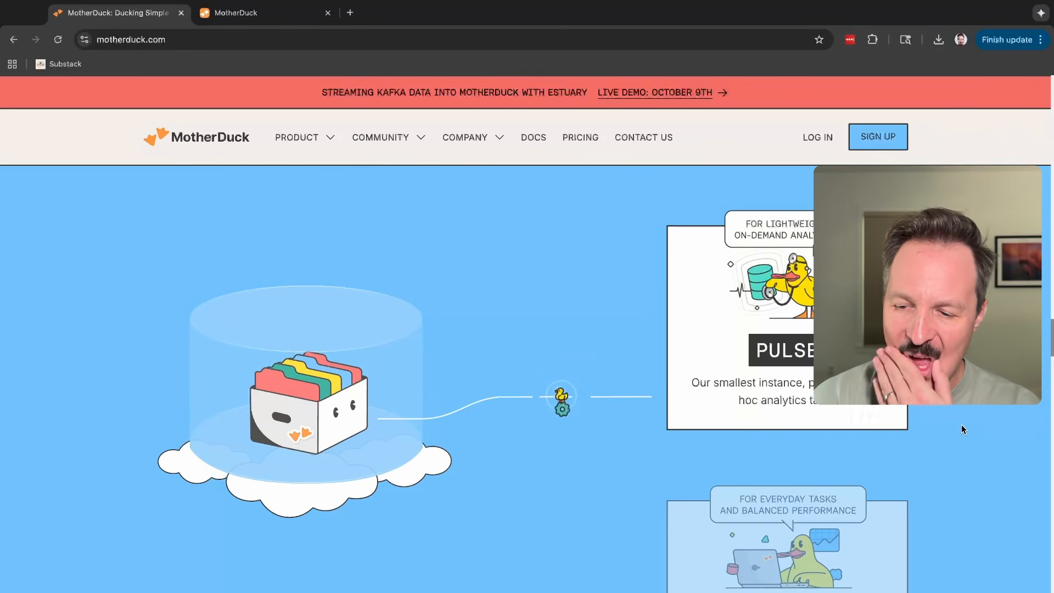
scroll(962, 428, down, 1)
scroll(962, 426, down, 10)
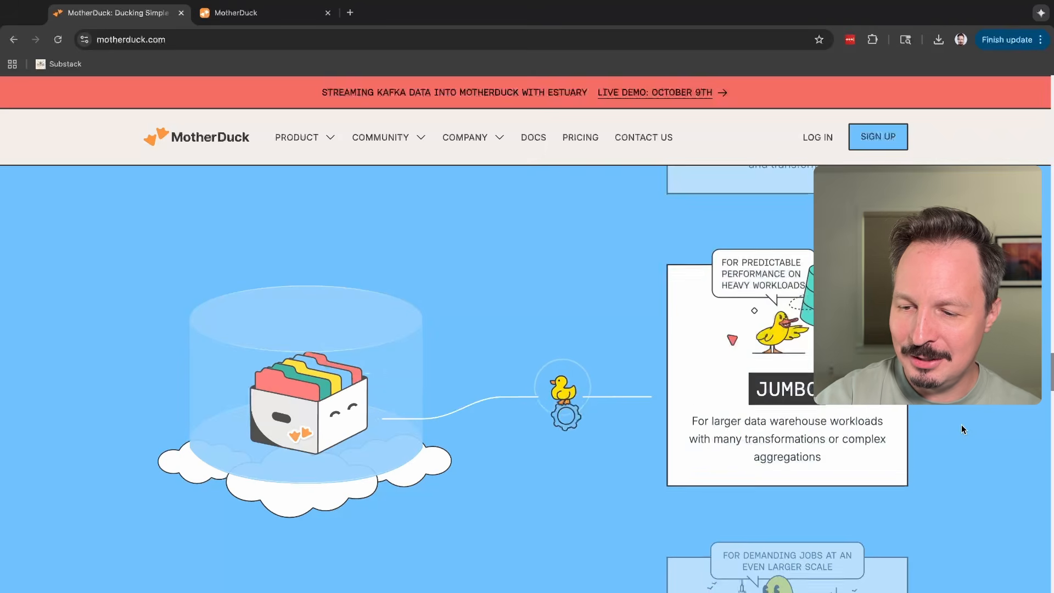
scroll(961, 424, up, 2)
scroll(961, 424, down, 3)
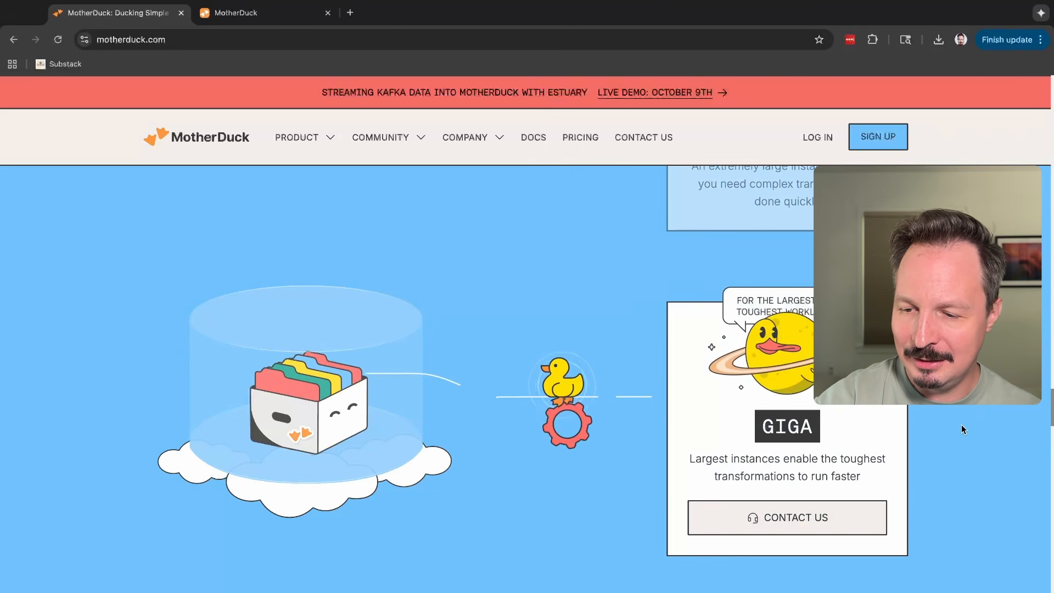
scroll(961, 424, up, 6)
scroll(966, 434, up, 8)
scroll(972, 442, down, 4)
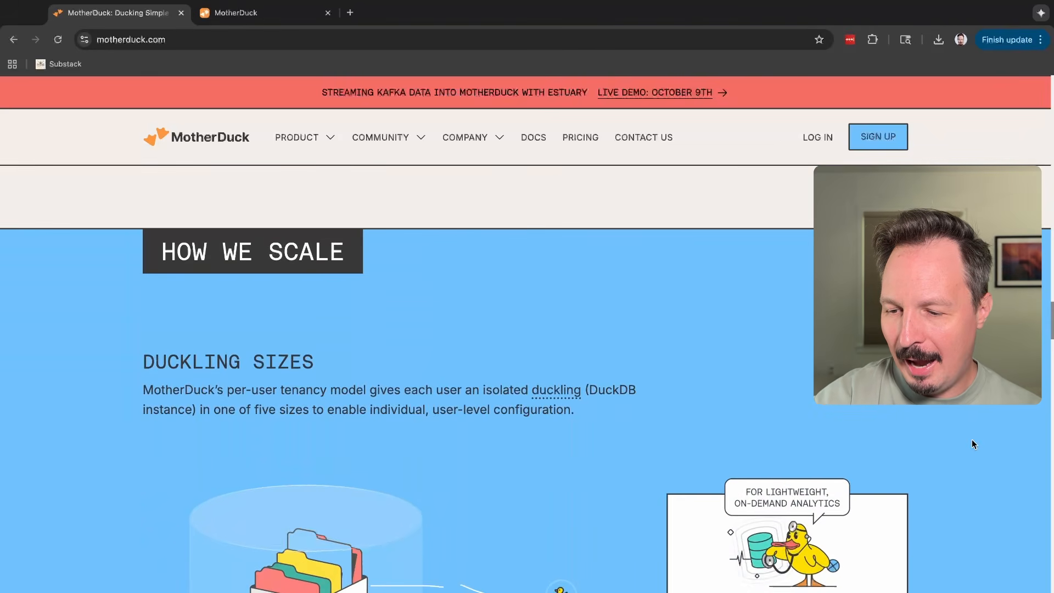
scroll(972, 445, down, 2)
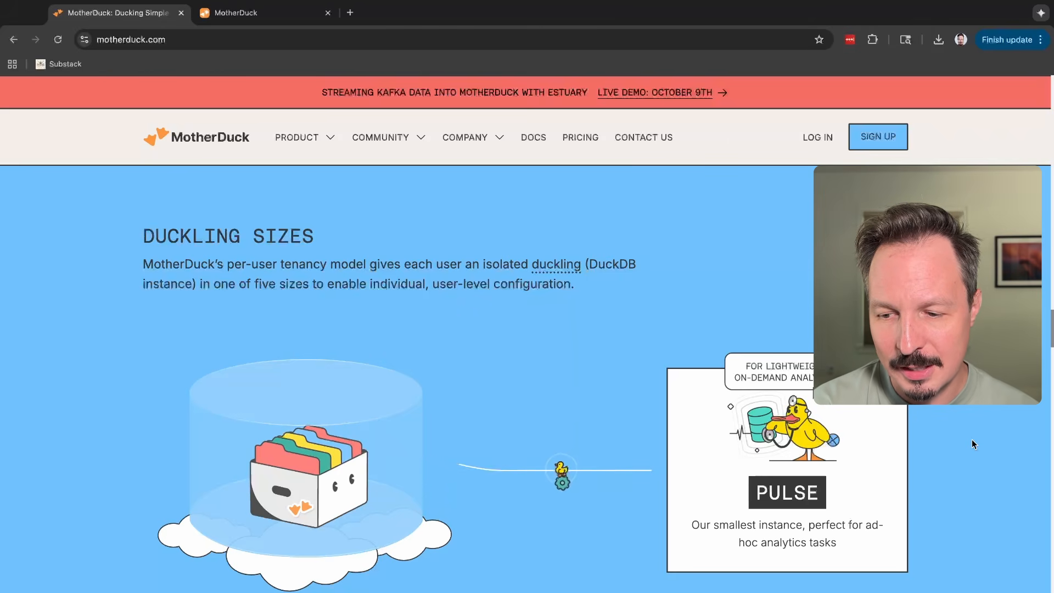
scroll(972, 442, down, 5)
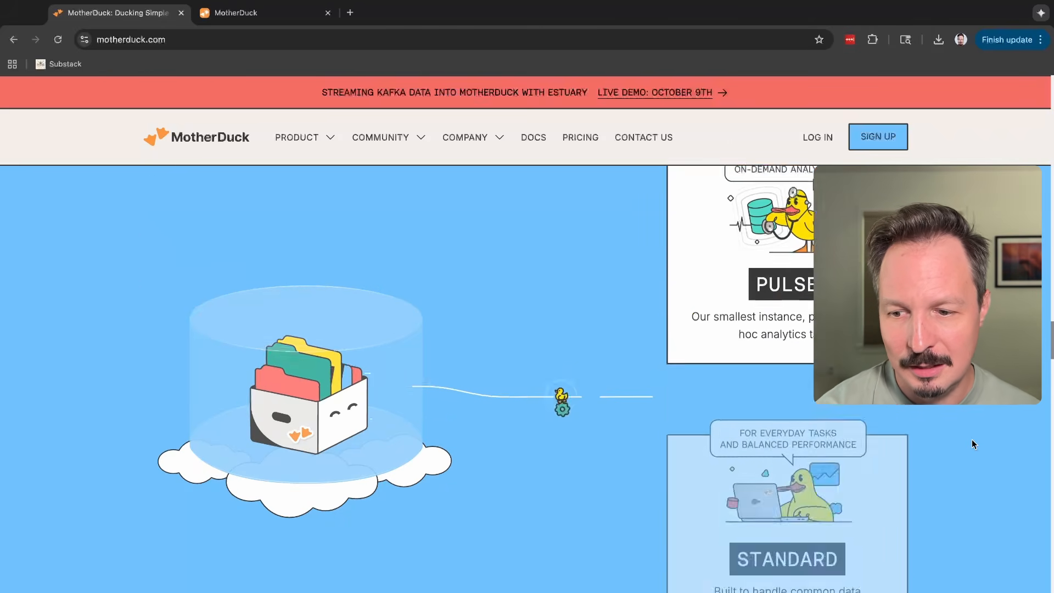
scroll(973, 443, down, 8)
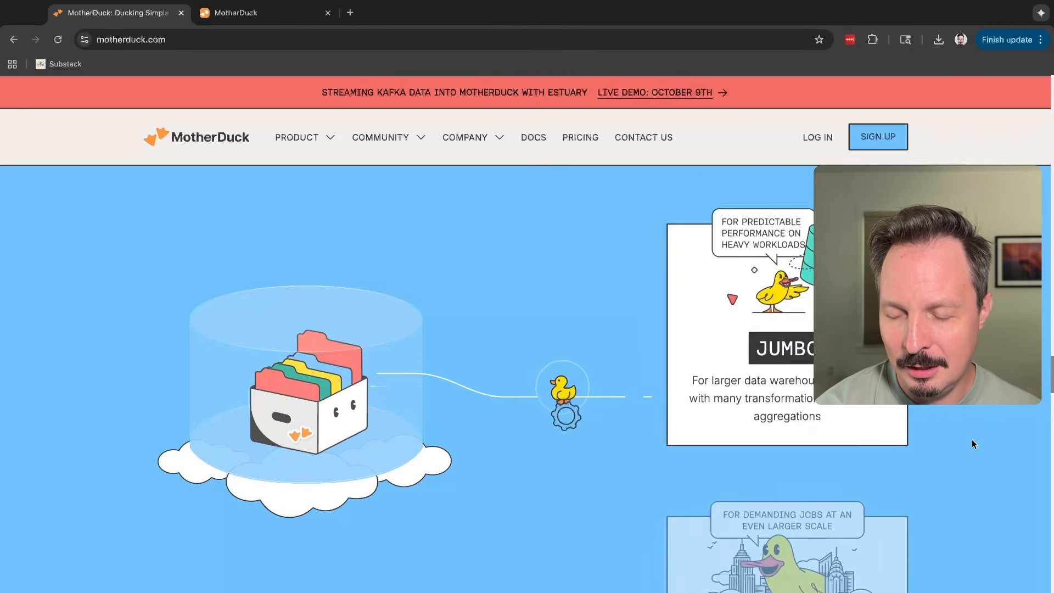
scroll(973, 444, down, 5)
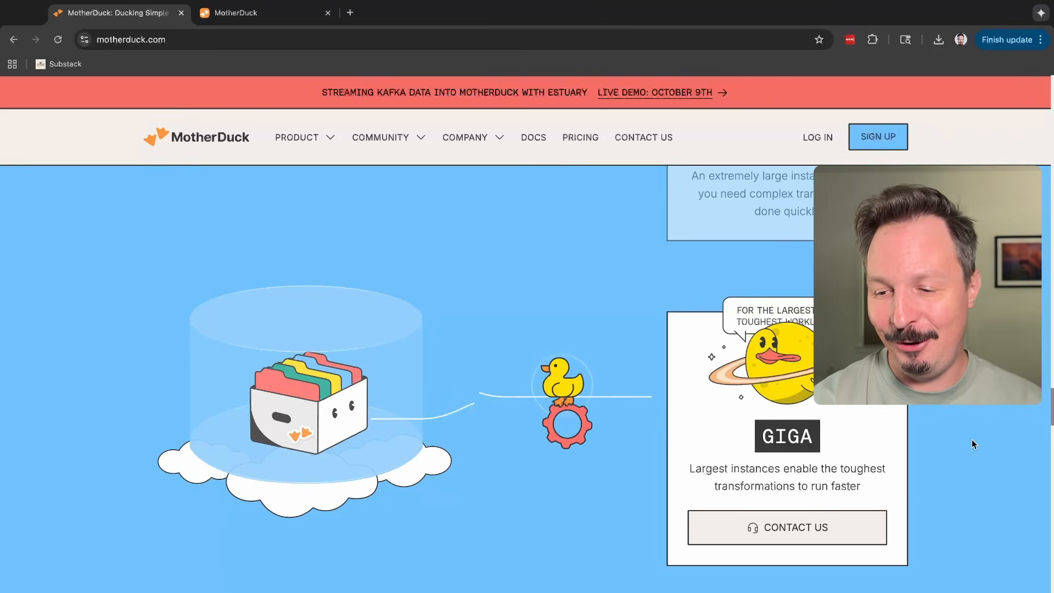
scroll(974, 444, up, 4)
scroll(973, 443, up, 8)
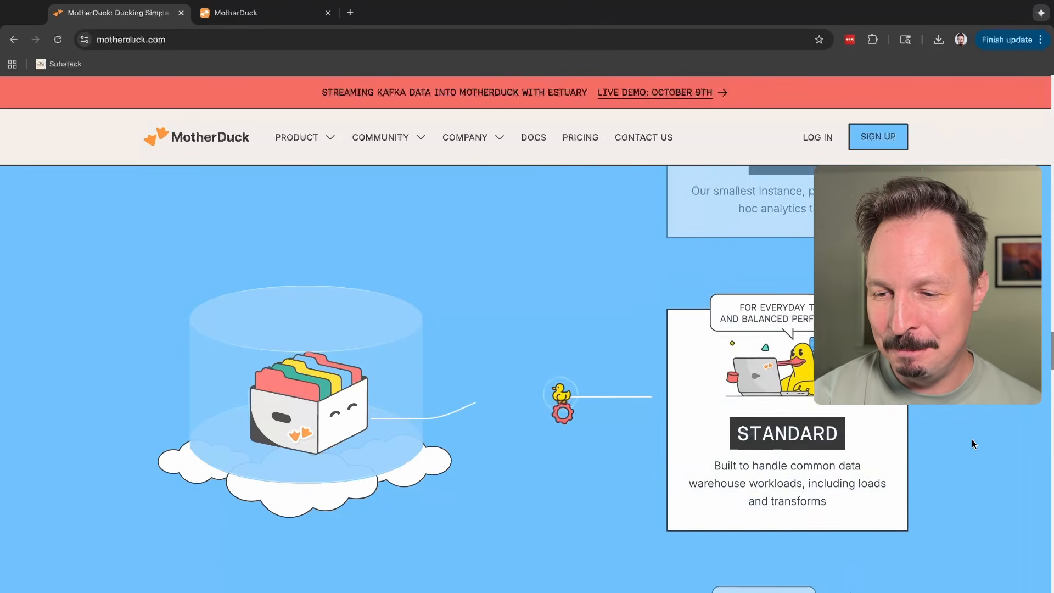
scroll(973, 443, up, 2)
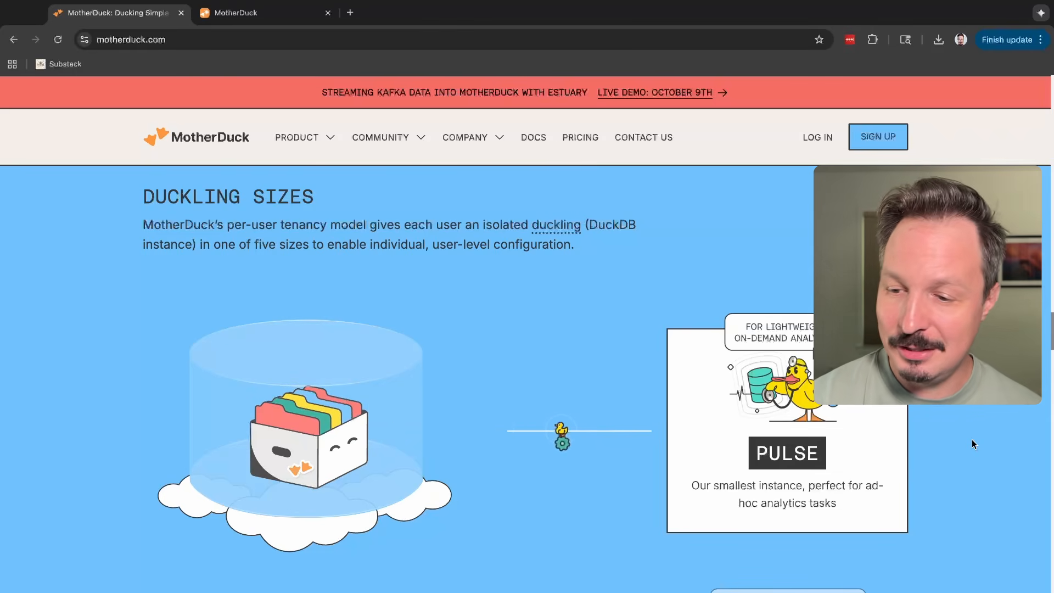
scroll(972, 442, down, 10)
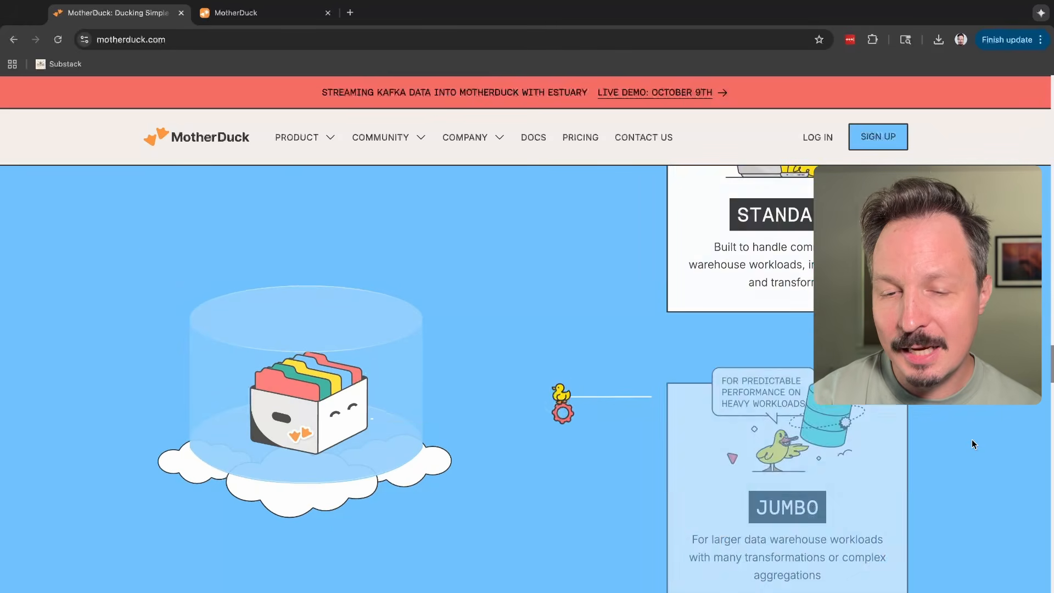
scroll(973, 444, down, 10)
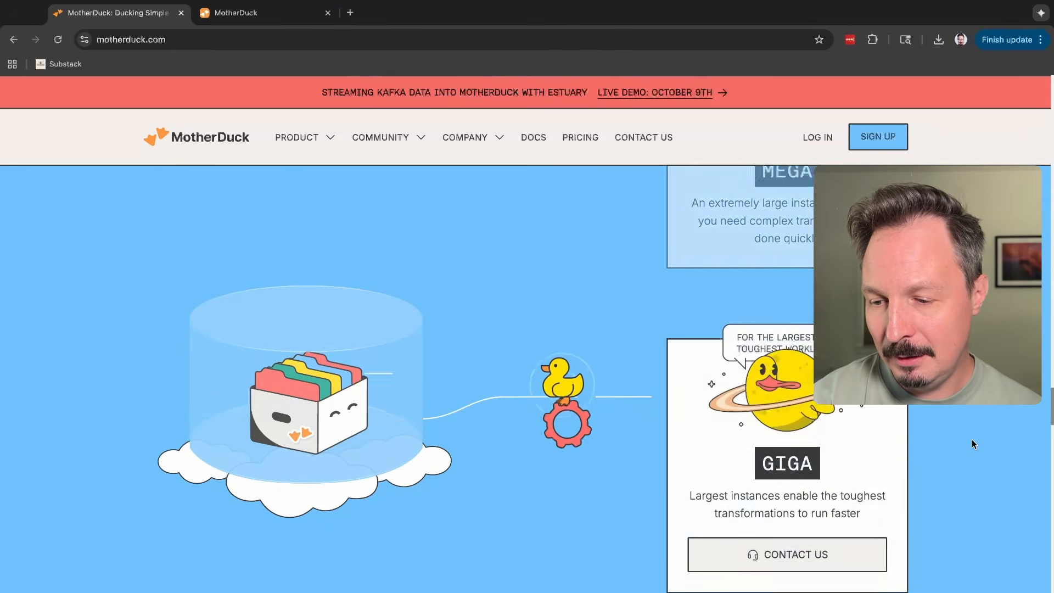
scroll(972, 444, up, 2)
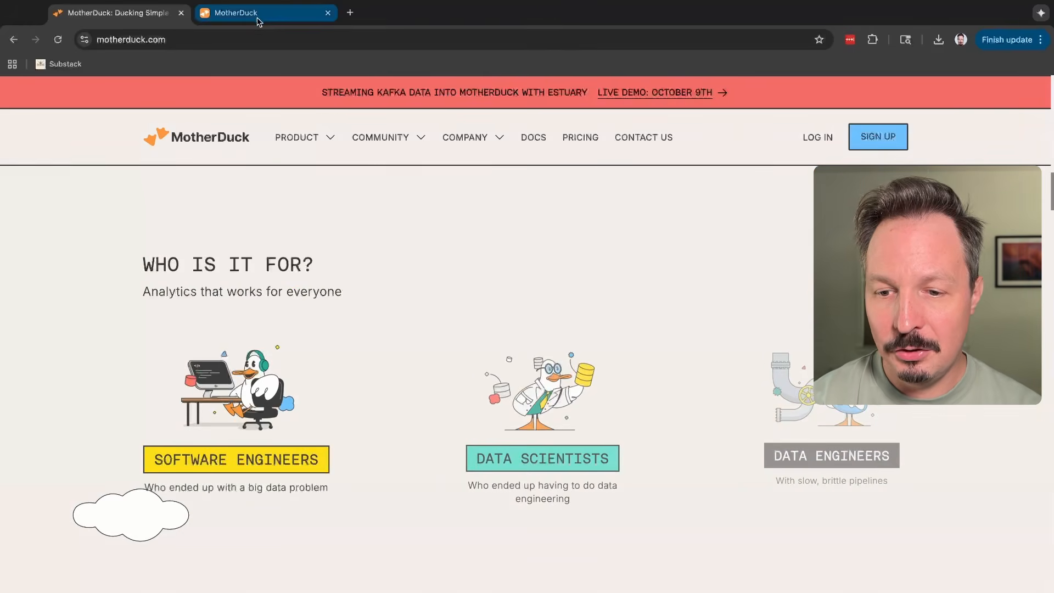
Go to the app.motherduck.com tab and expand my_db and sample_data under Attached databases
click(225, 13)
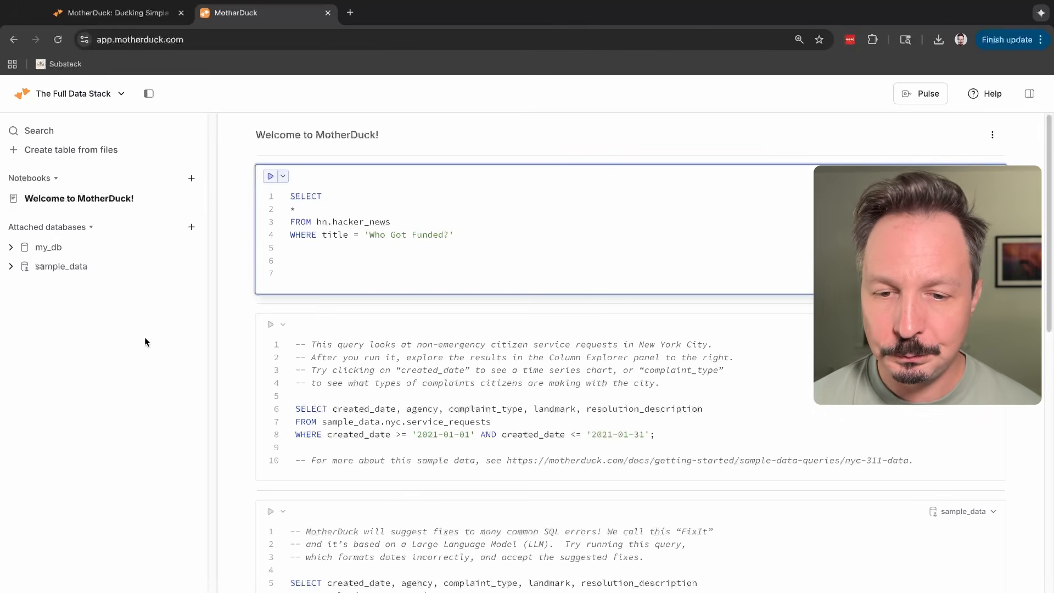
click(11, 248)
click(18, 283)
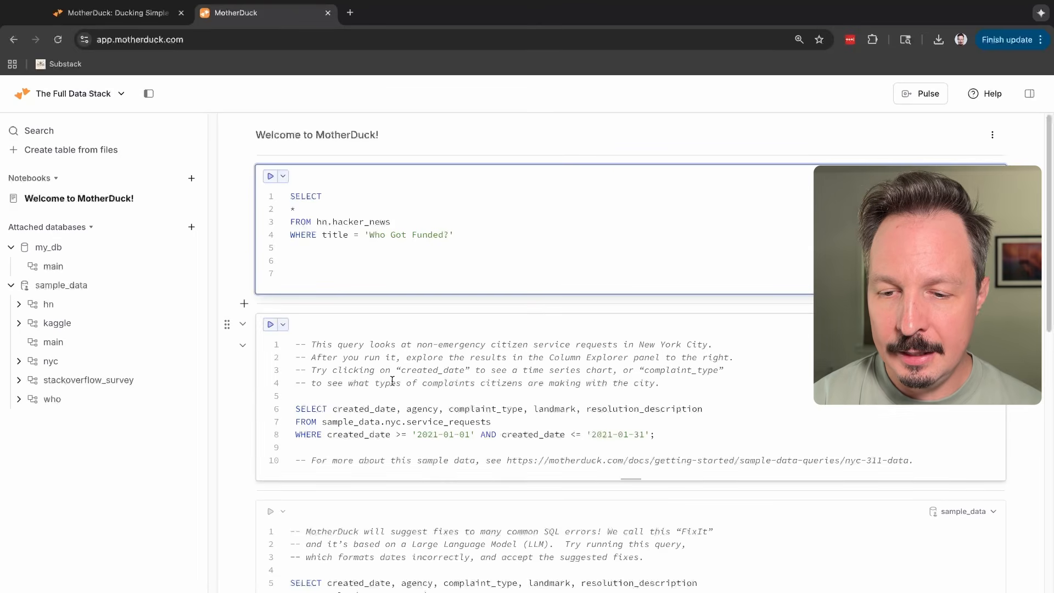
scroll(392, 380, down, 10)
scroll(392, 380, down, 6)
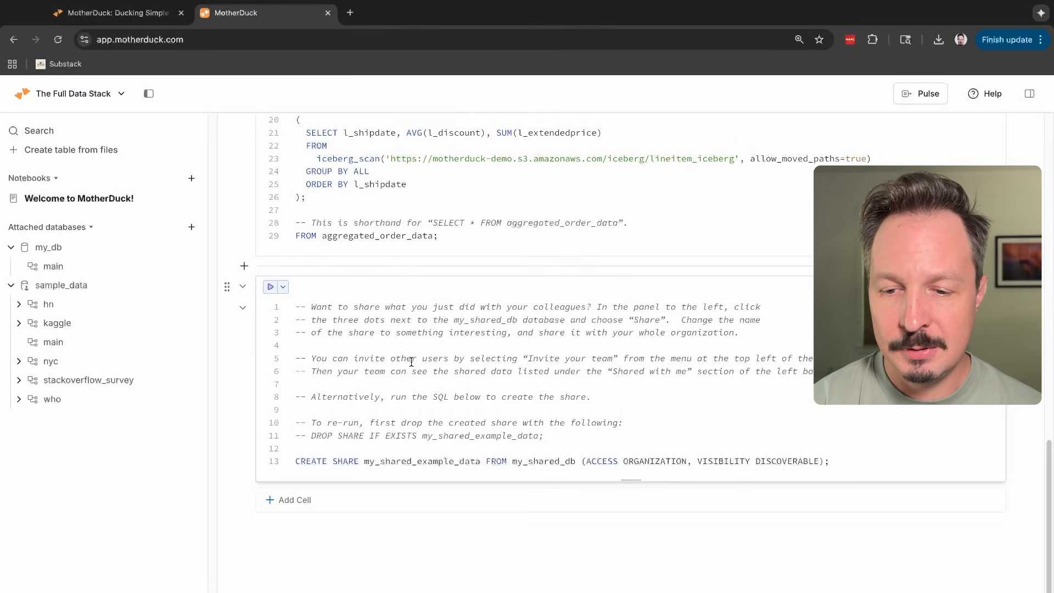
scroll(411, 362, up, 18)
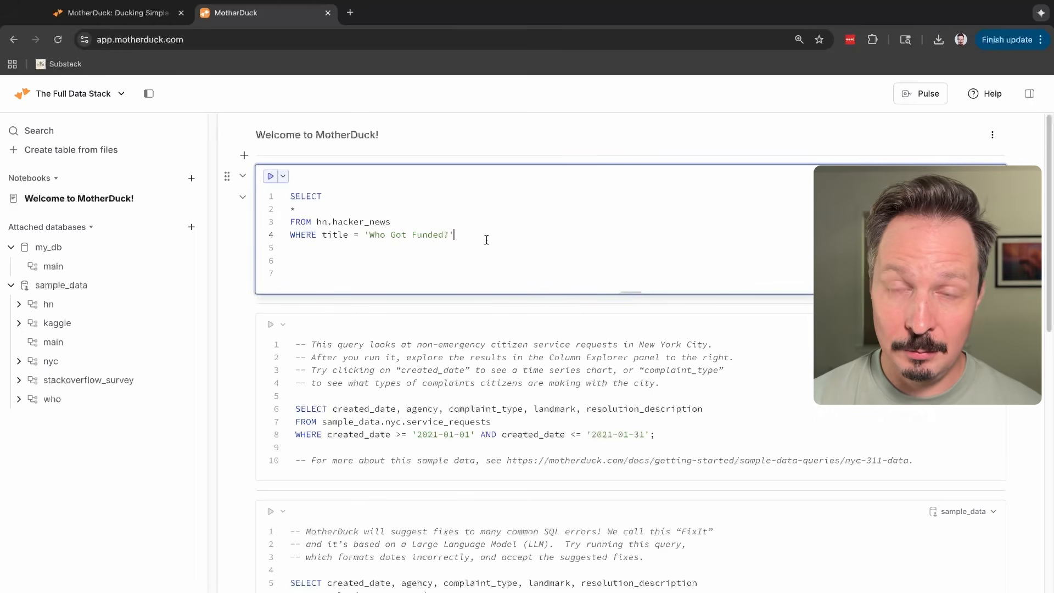
click(483, 244)
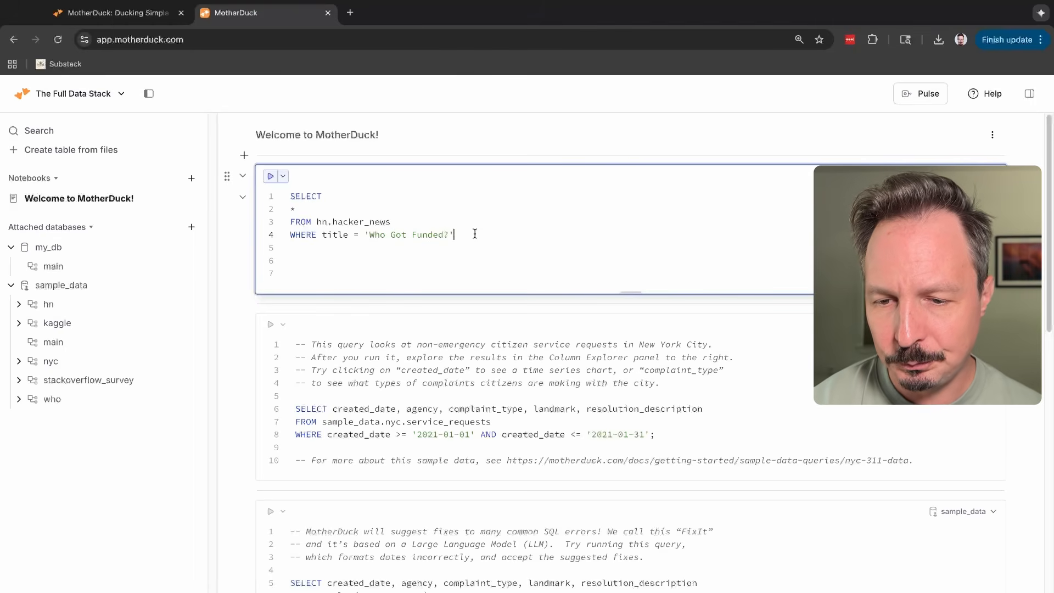
scroll(356, 302, down, 4)
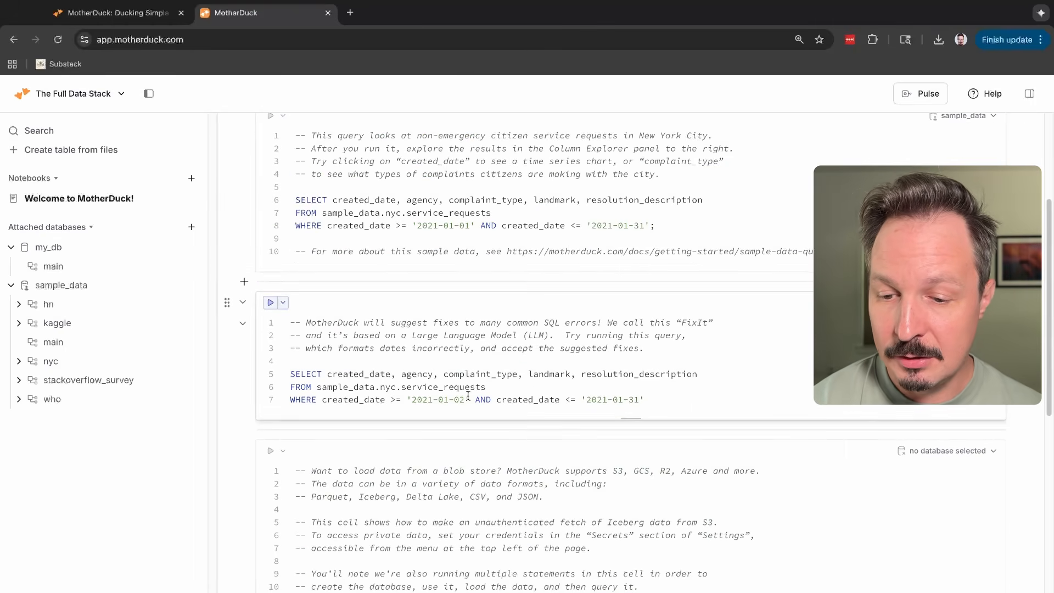
scroll(468, 395, down, 10)
scroll(517, 454, up, 15)
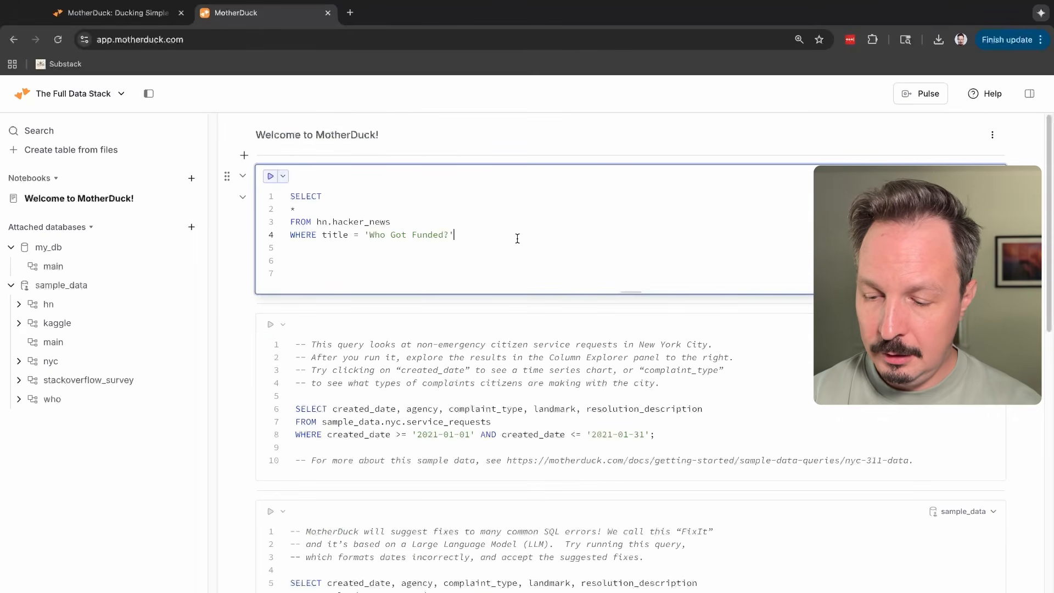
click(508, 209)
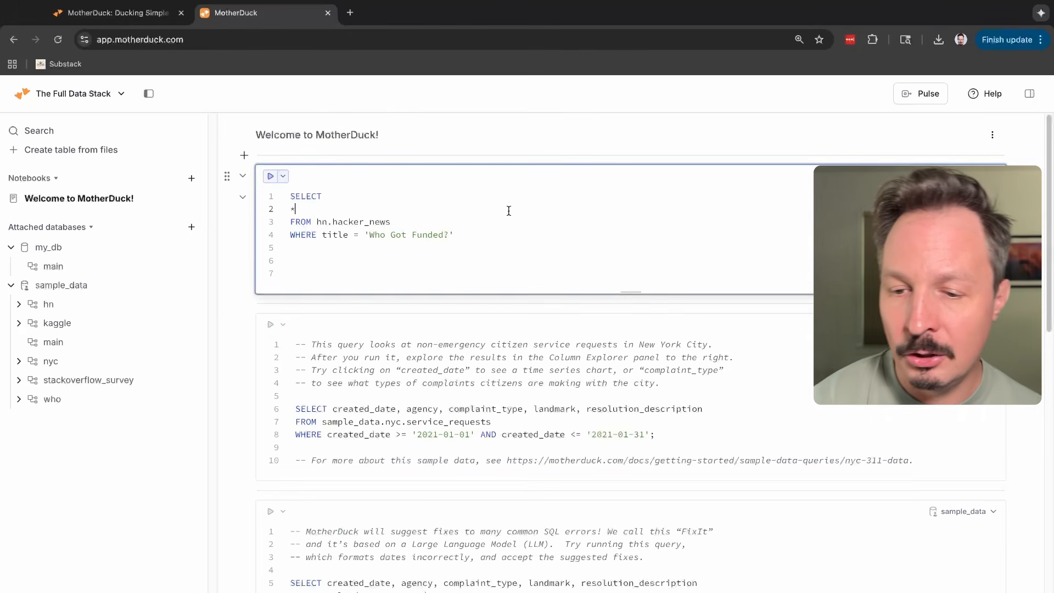
click(498, 238)
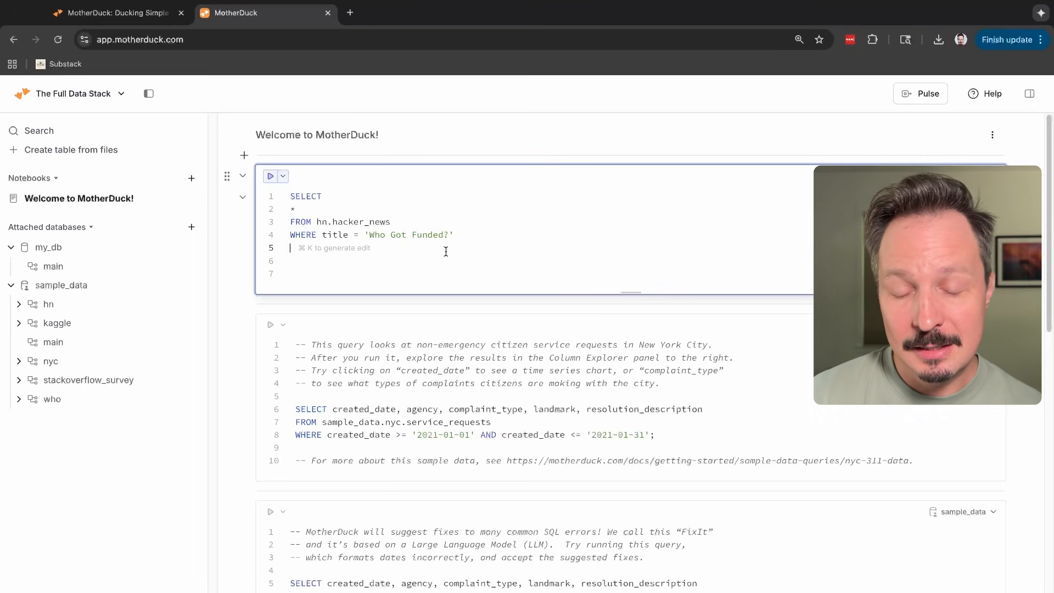
click(402, 340)
click(445, 520)
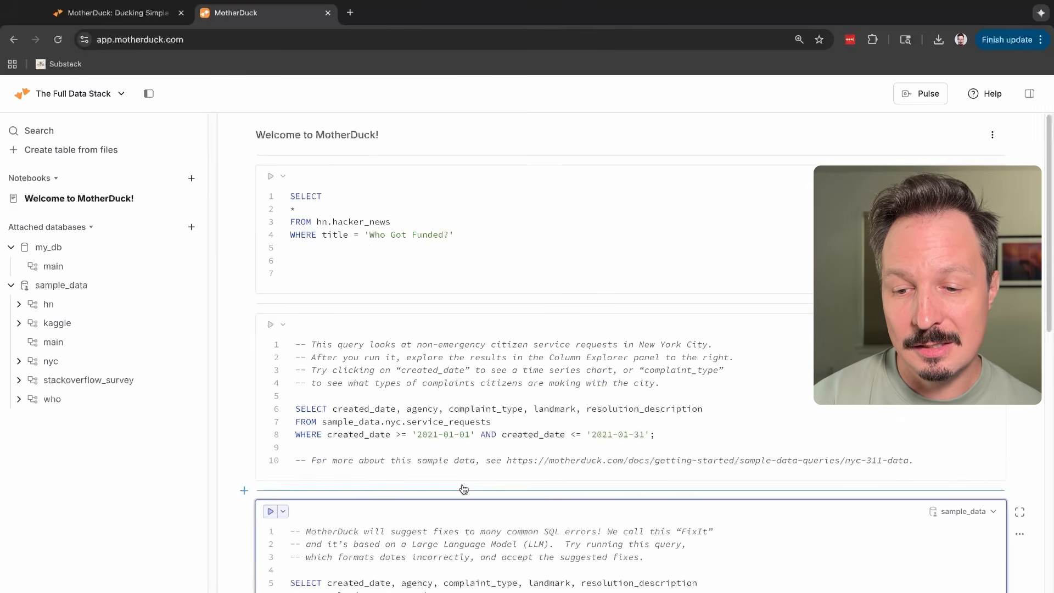
scroll(464, 486, down, 3)
scroll(471, 462, up, 3)
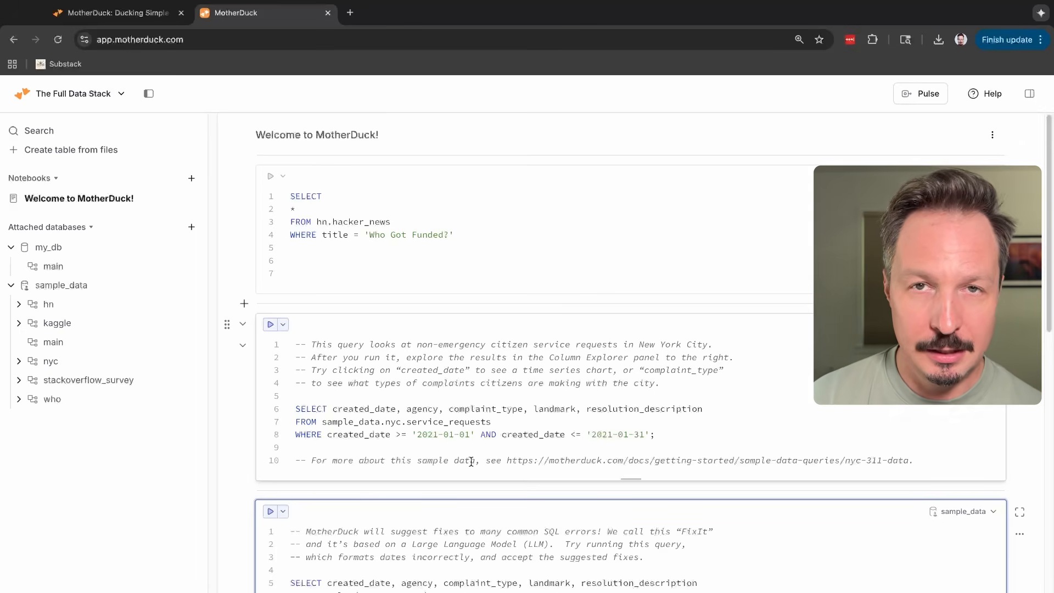
scroll(456, 405, down, 15)
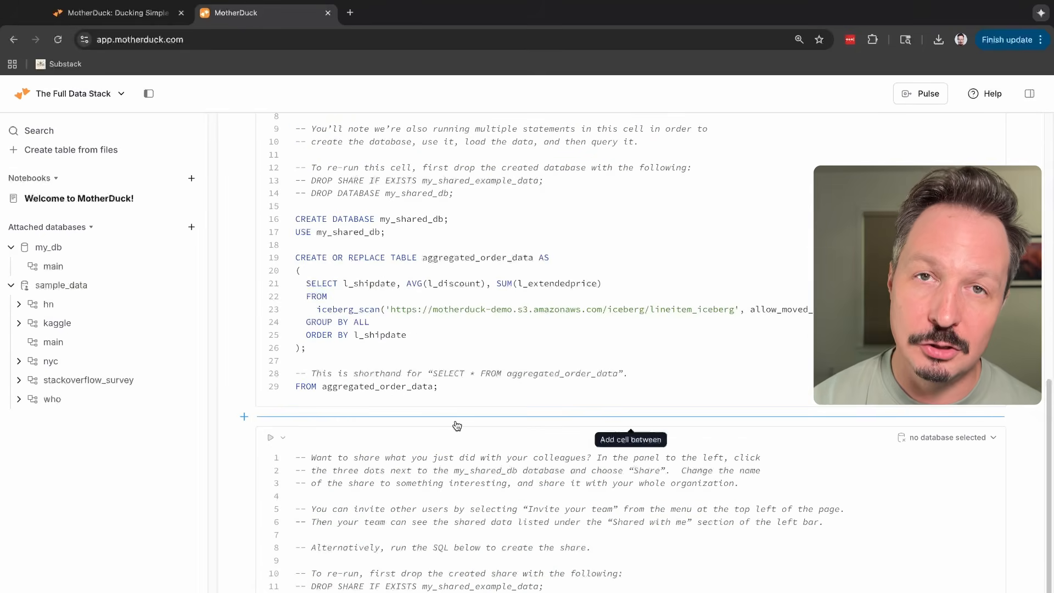
scroll(457, 425, up, 15)
Remove the blank trailing lines from the 'Who Got Funded?' query and run it, returning 13 rows
click(487, 270)
key(BackSpace)
key(BackSpace)
key(BackSpace)
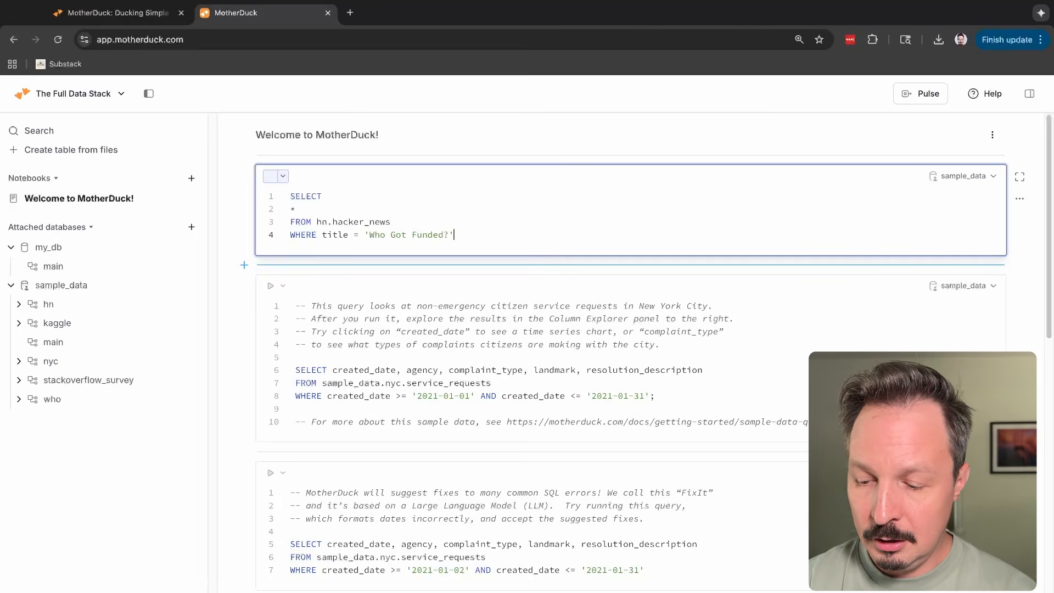
key(ctrl+Return)
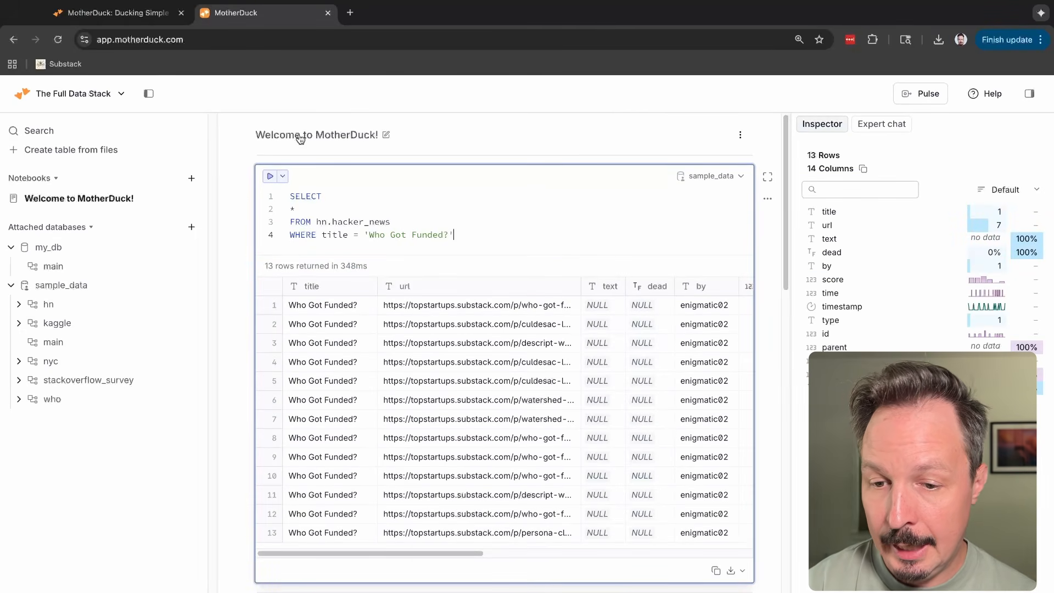
Hide the database sidebar, resize the column inspector, then close it
click(149, 94)
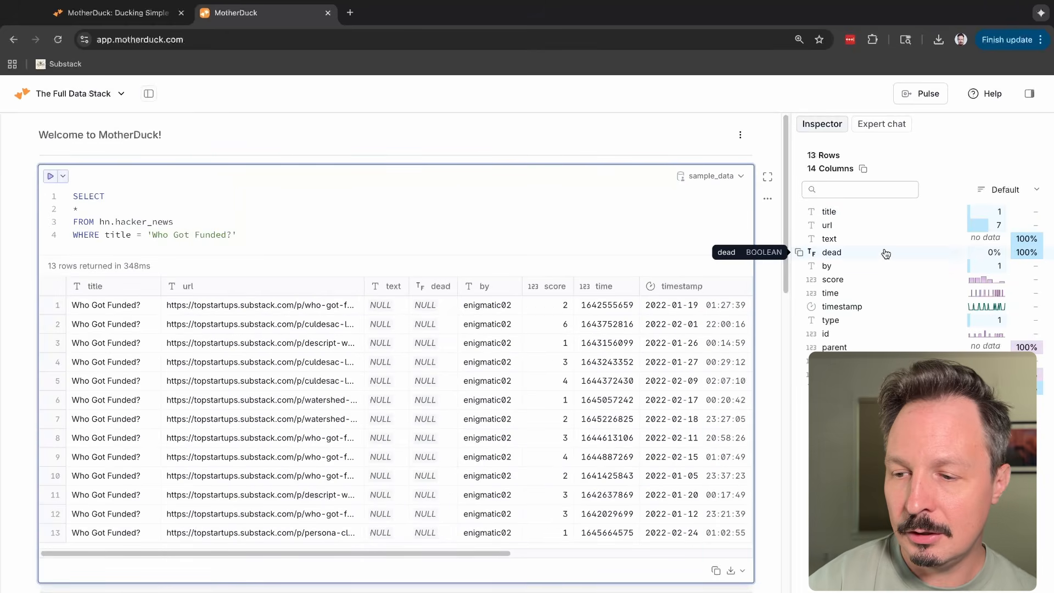
drag(792, 240, 652, 240)
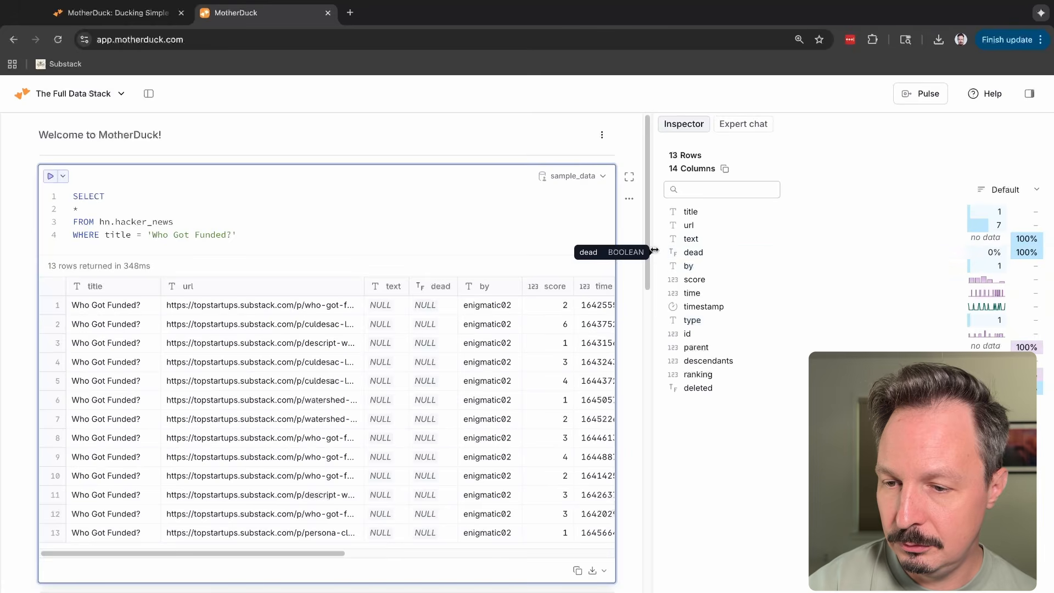
drag(651, 252, 768, 253)
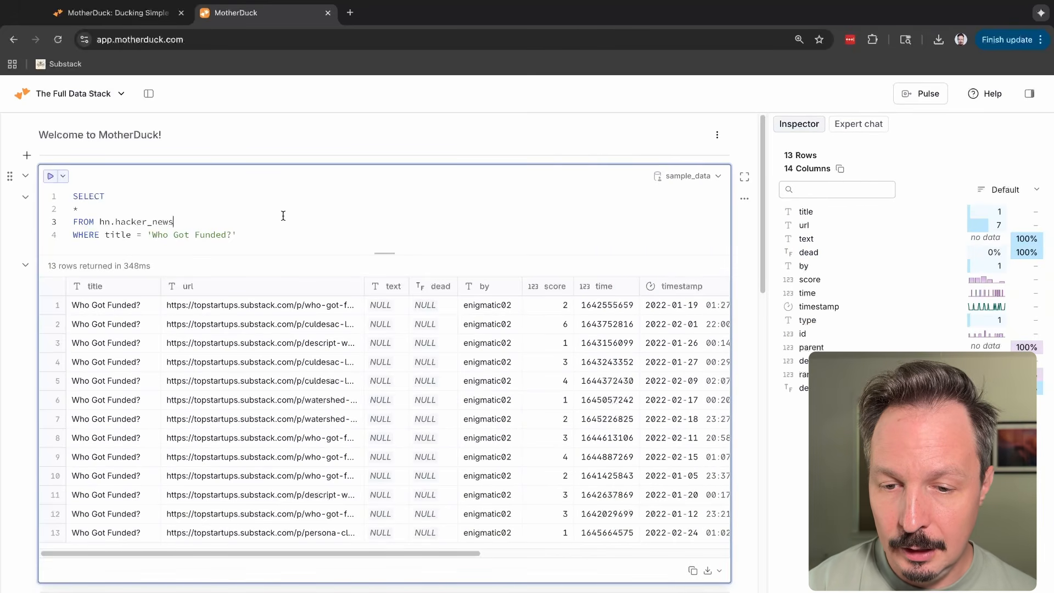
scroll(348, 372, right, 5)
scroll(322, 384, left, 5)
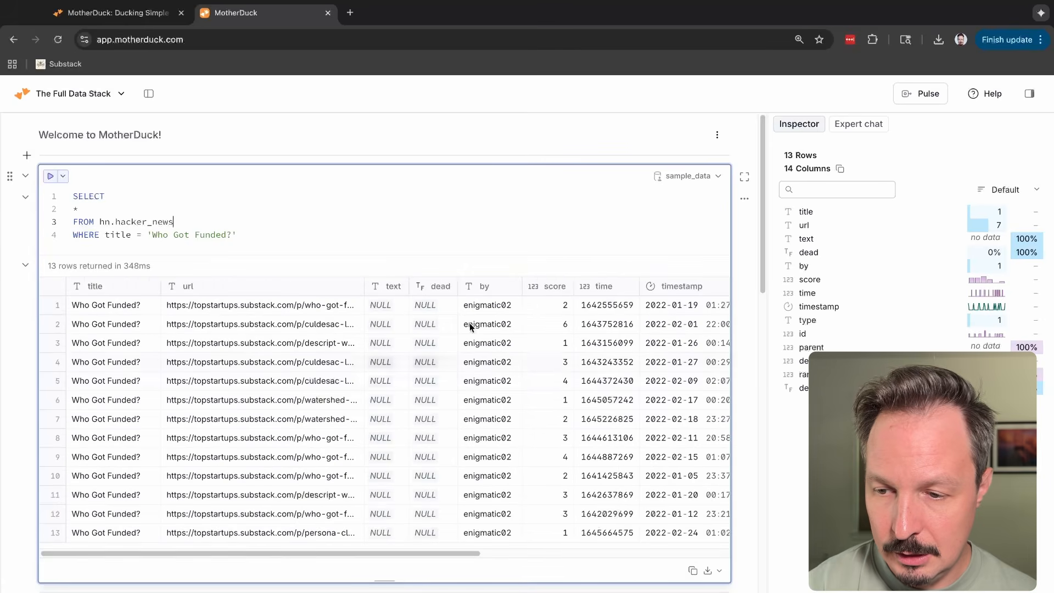
click(1030, 95)
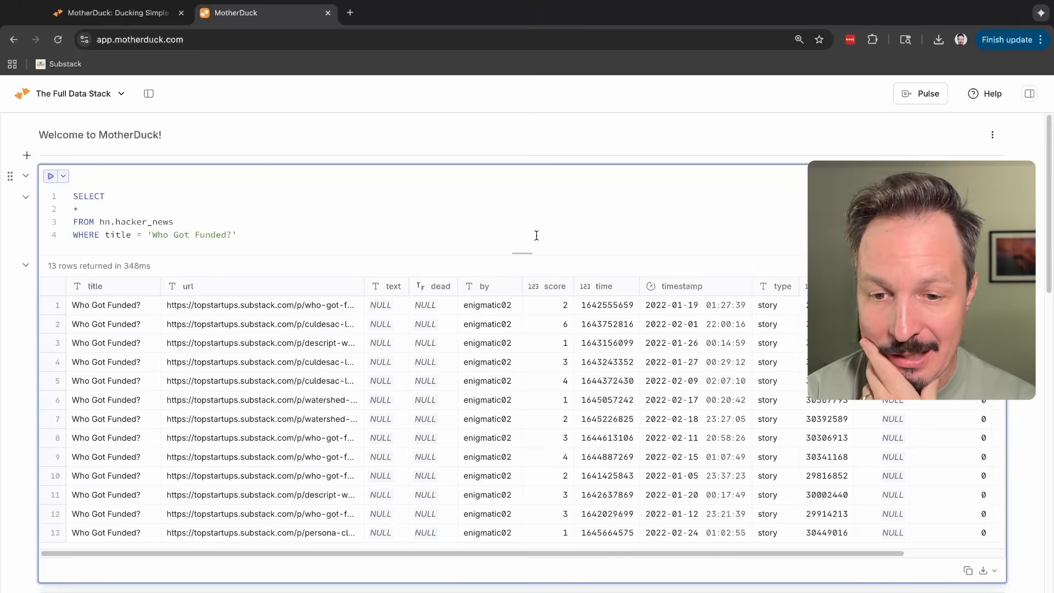
Open the Ducklings settings and review the duckling type options, keeping Pulse
click(924, 95)
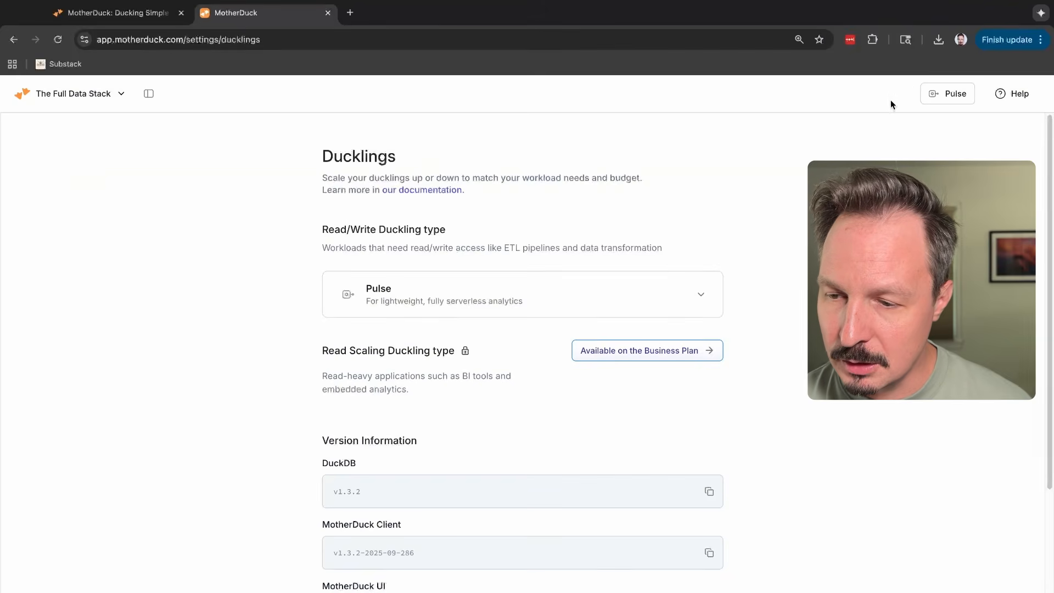
click(636, 294)
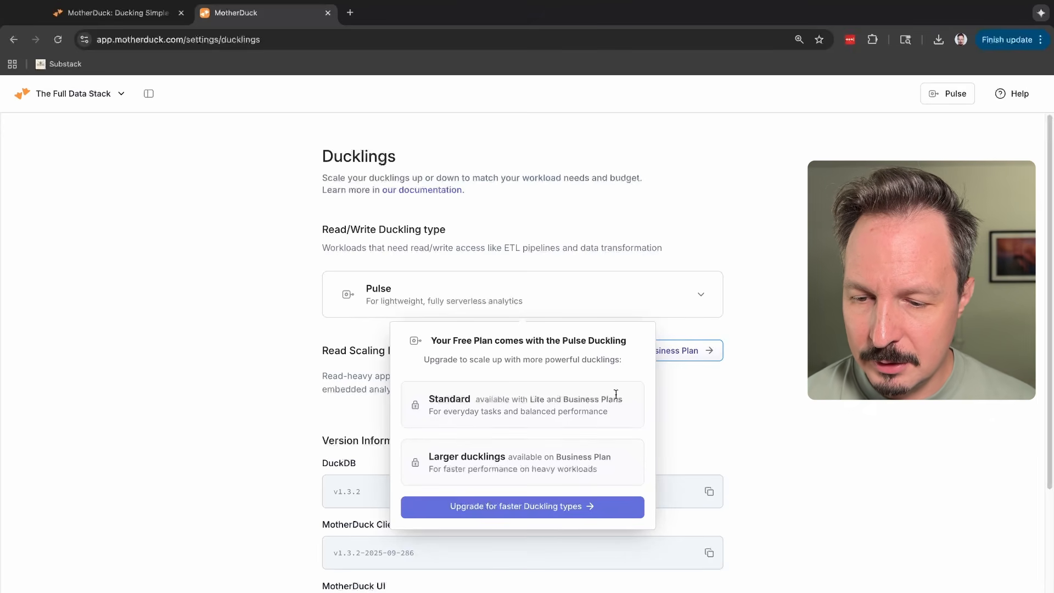
click(763, 418)
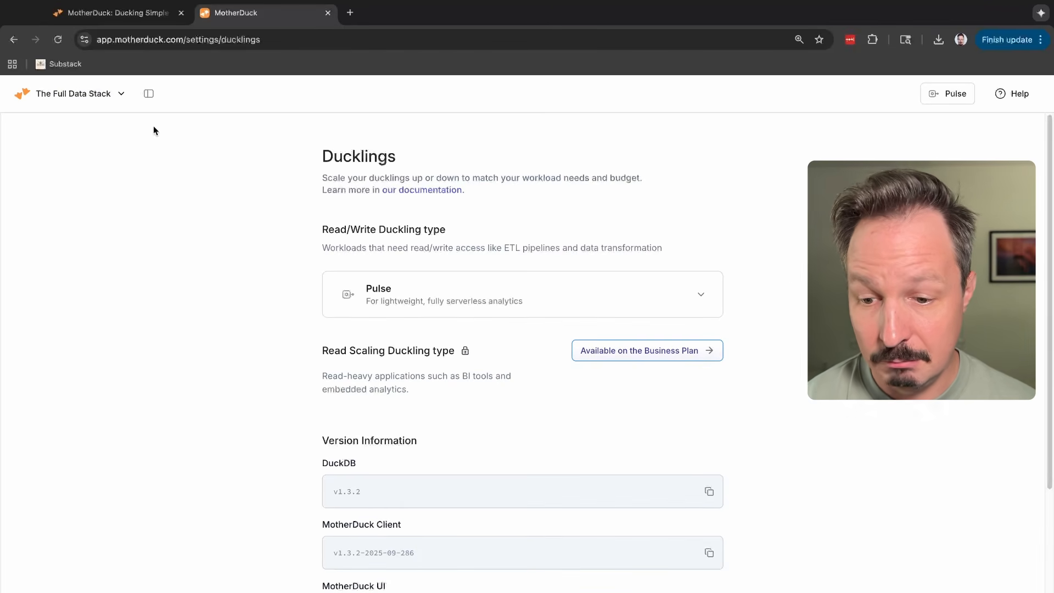
Open and close the settings navigation sidebar and the account menu
click(148, 97)
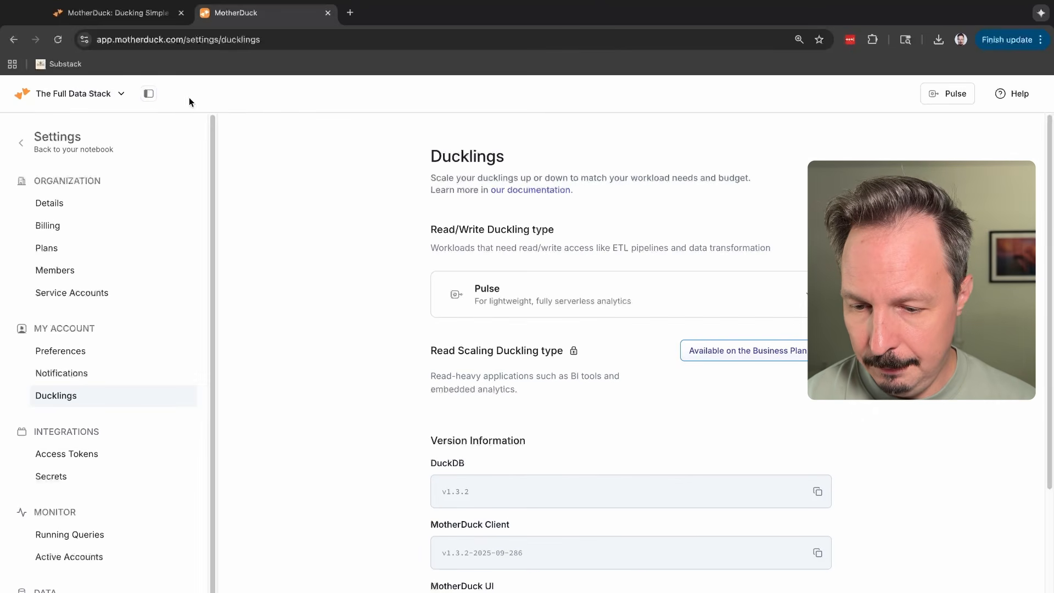
click(148, 95)
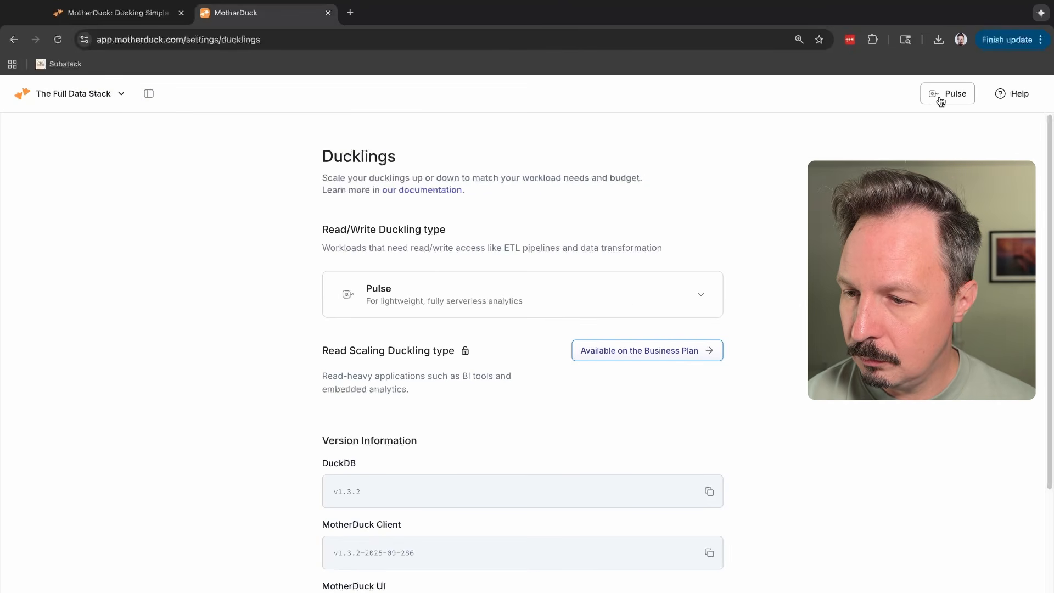
click(41, 93)
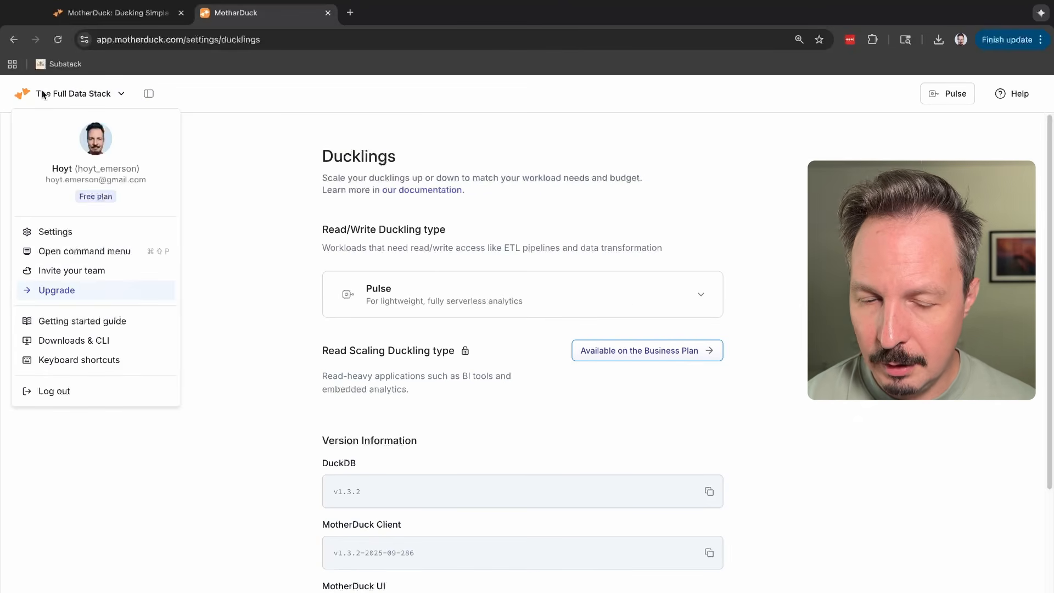
click(79, 231)
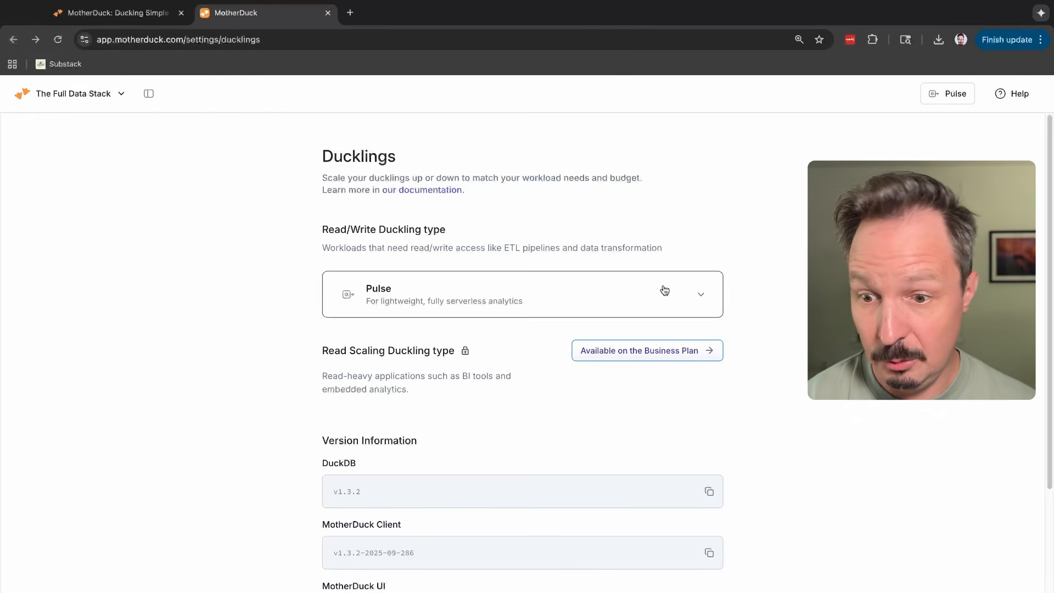
Return to the notebook and run the NYC service_requests January 2021 query, returning 220,738 rows
click(13, 38)
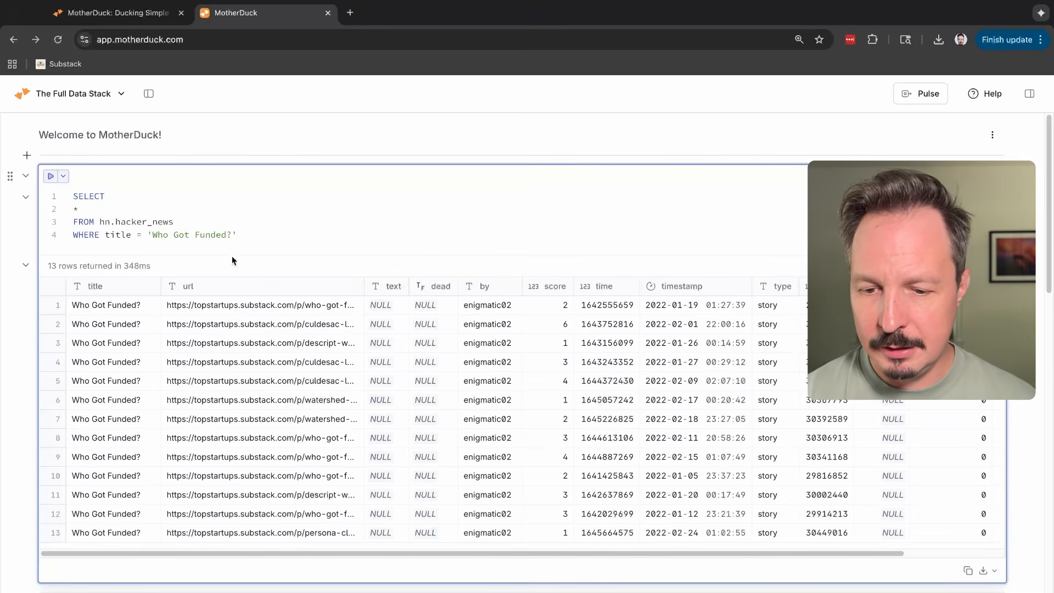
scroll(489, 405, down, 5)
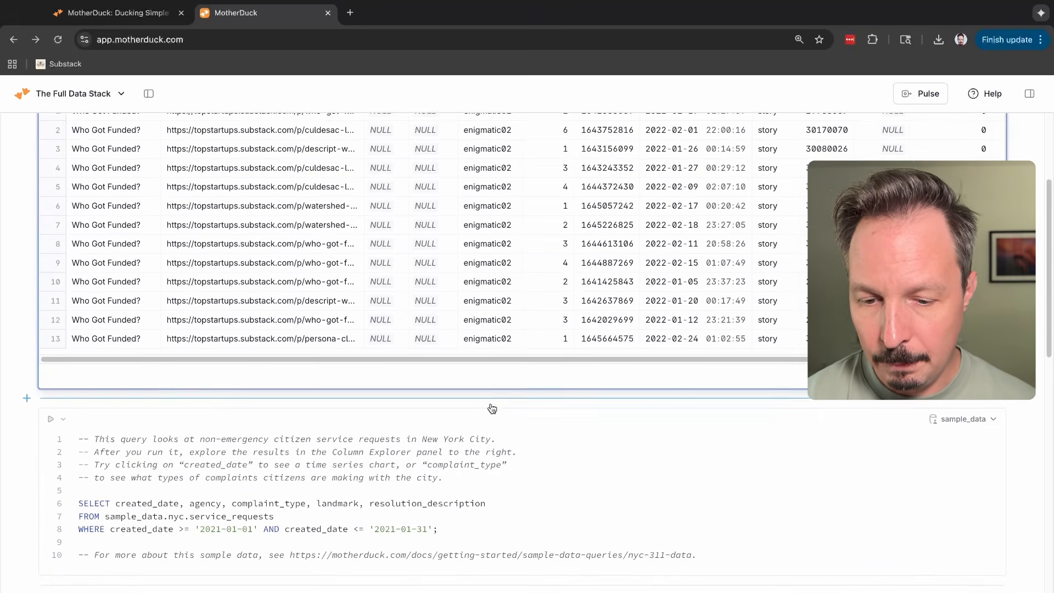
scroll(492, 406, down, 5)
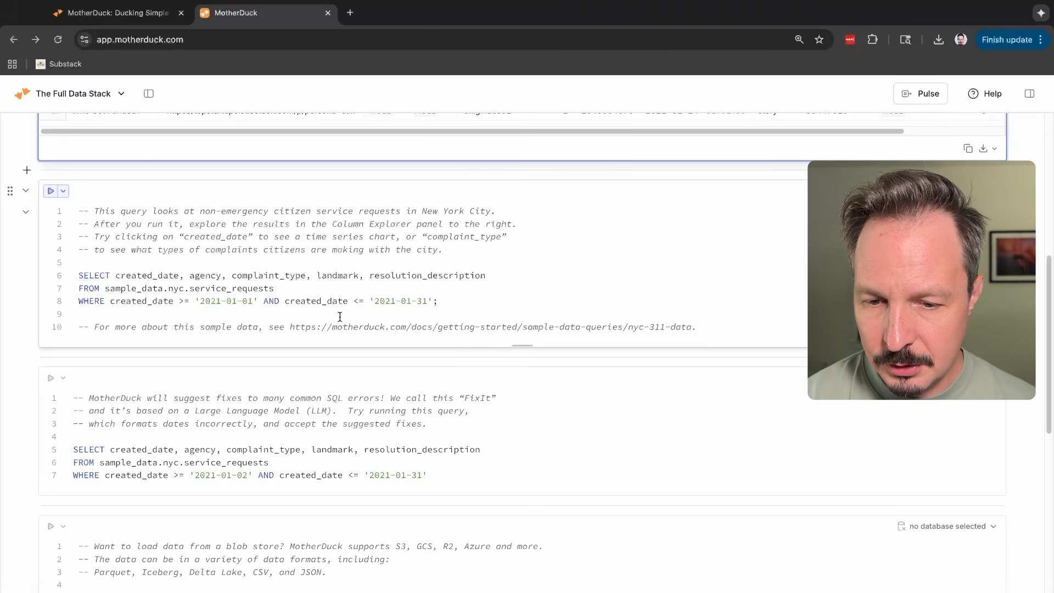
click(278, 292)
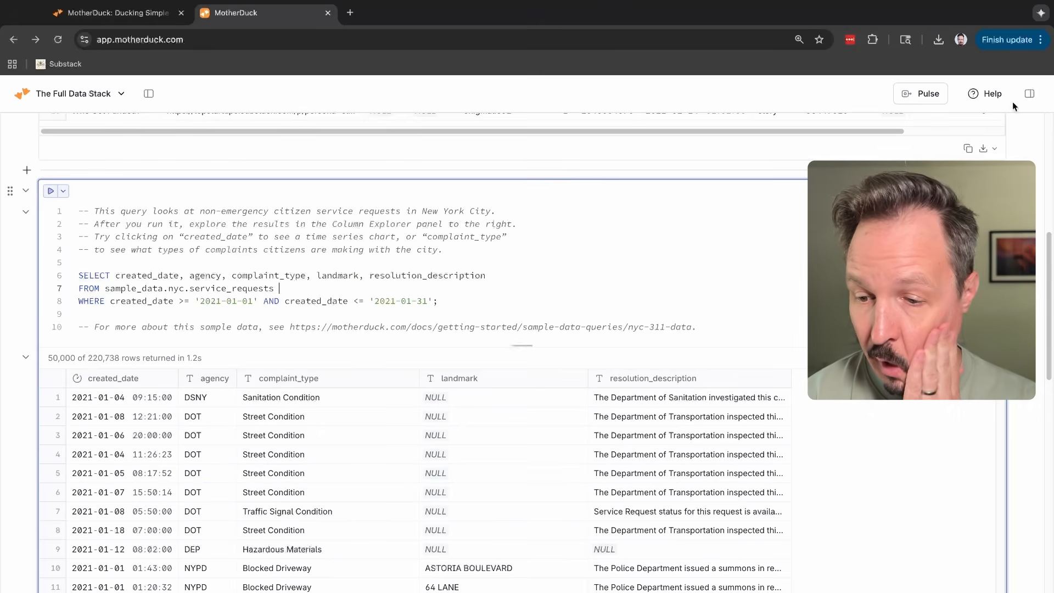
Show created_date as a January 2021 time-series chart in the column inspector, then close it
click(1030, 93)
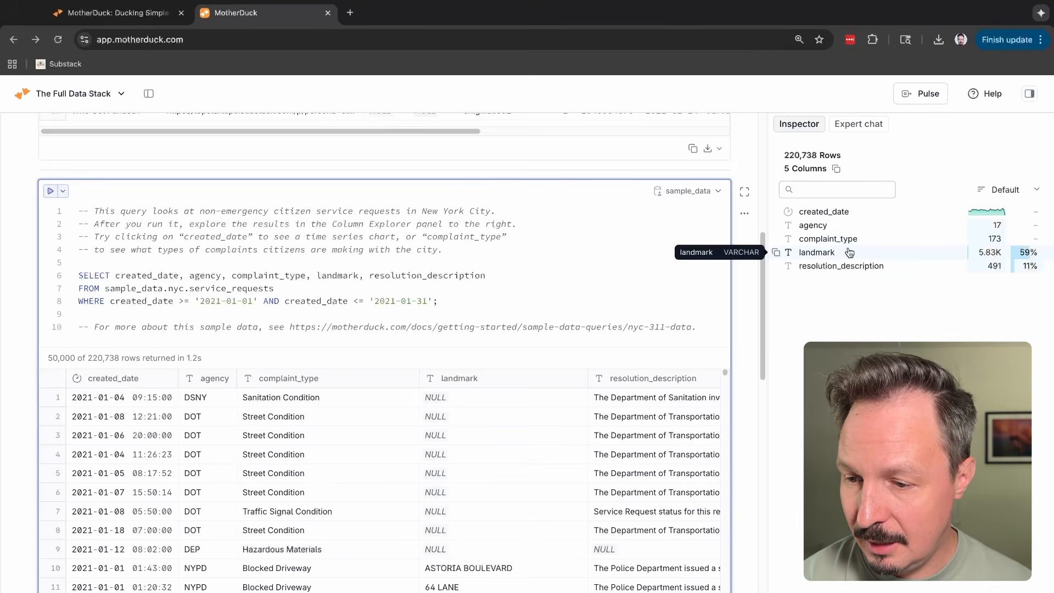
click(832, 211)
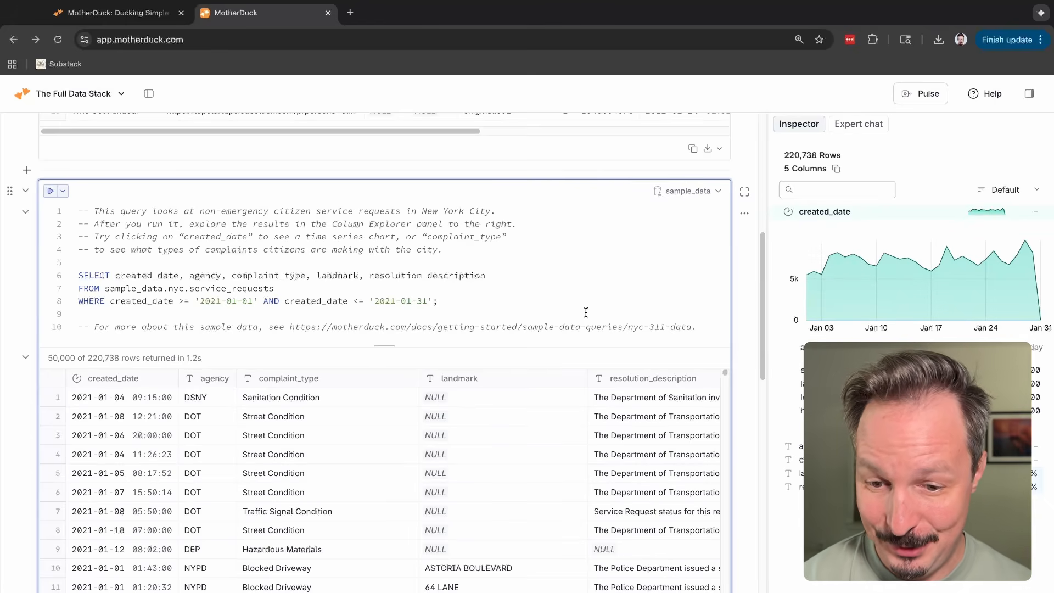
drag(766, 328, 642, 325)
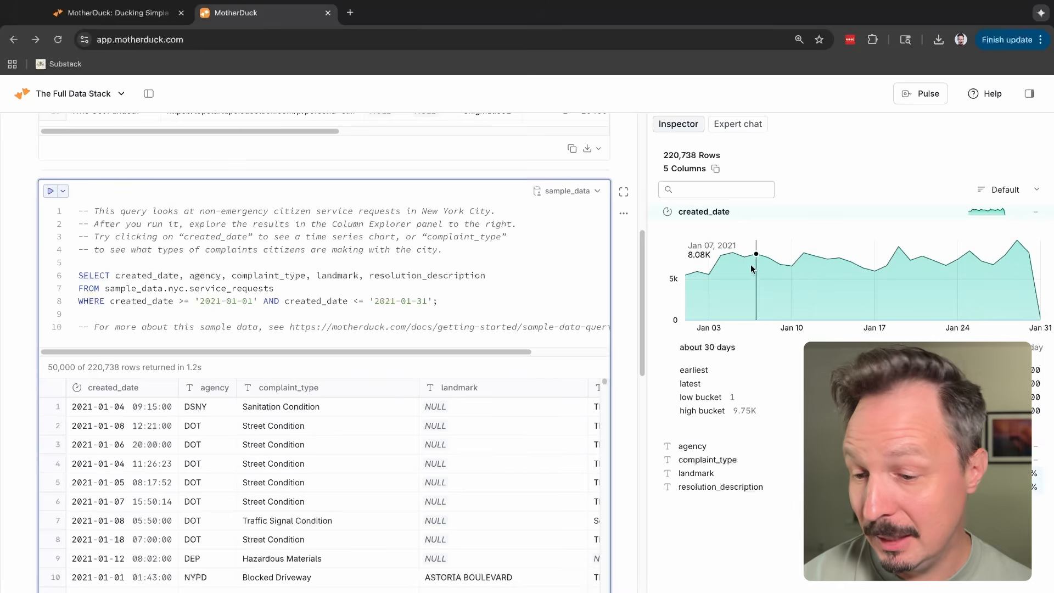
drag(648, 270, 886, 280)
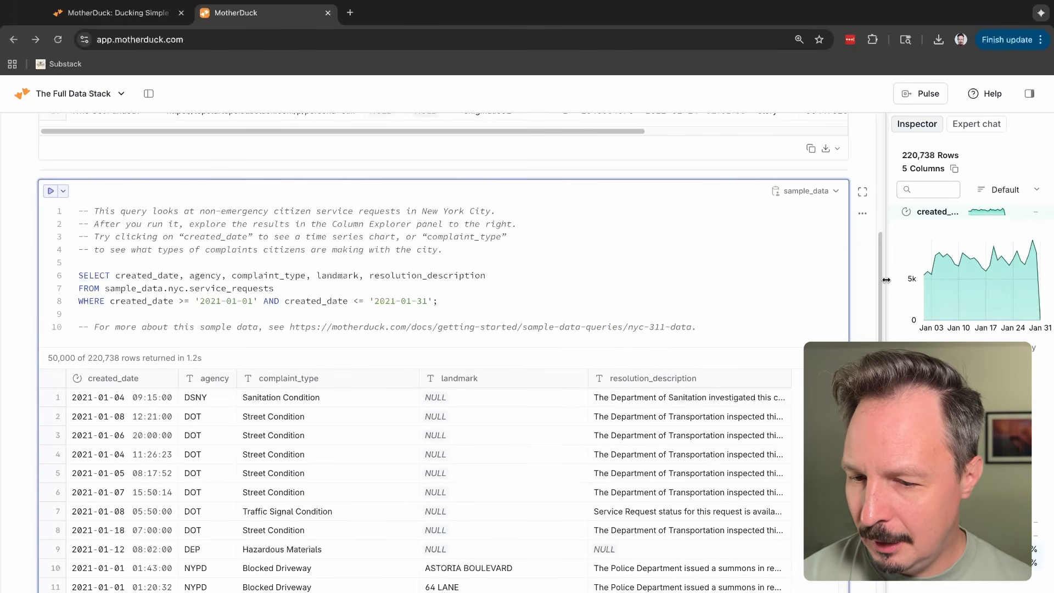
click(1030, 94)
Run the FixIt example query, returning 215,256 rows dated January 2–31, 2021
scroll(563, 196, up, 8)
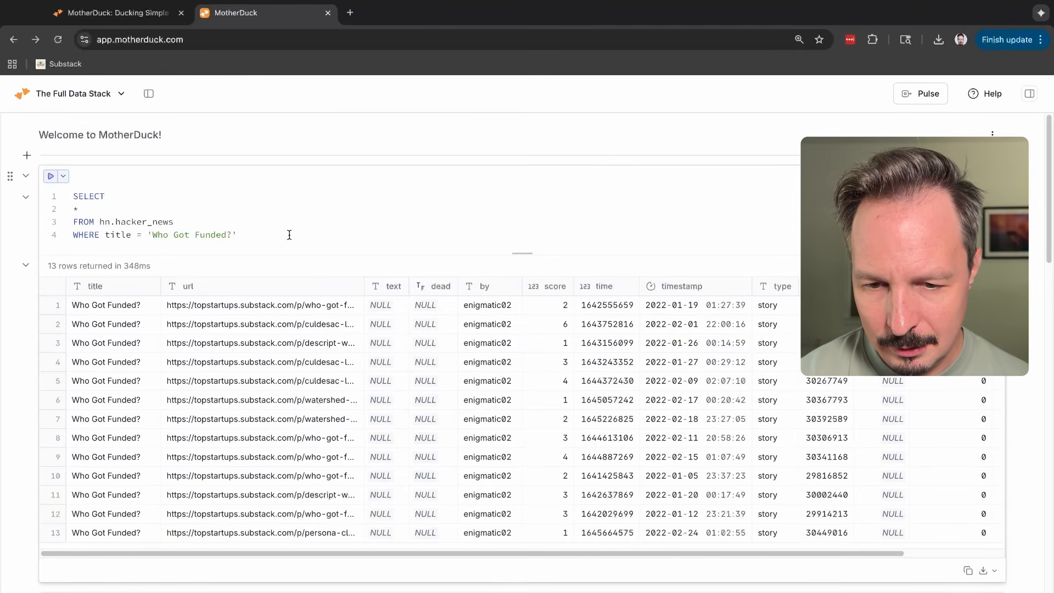
scroll(323, 341, down, 15)
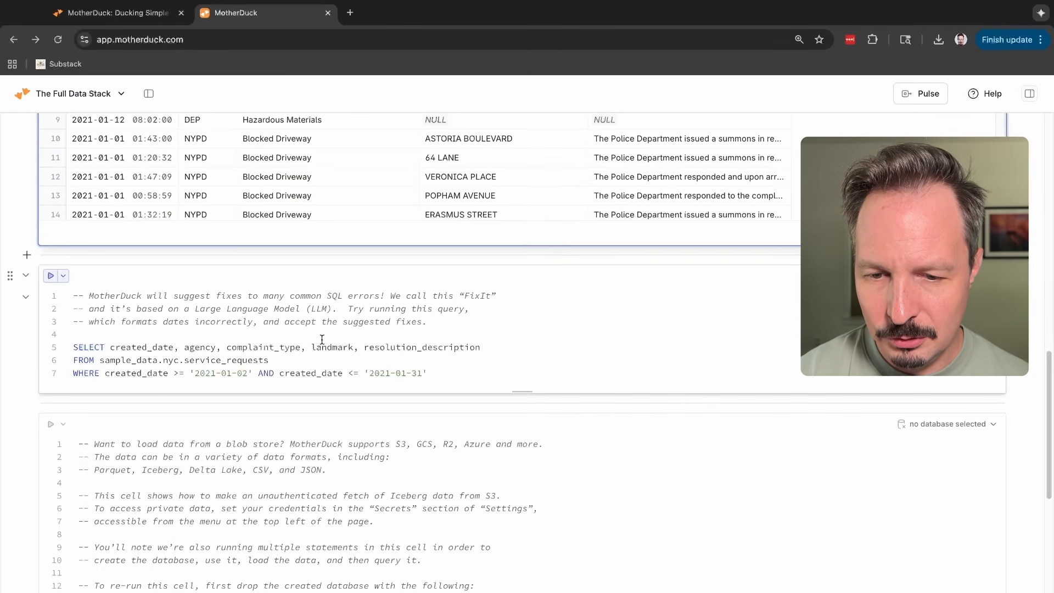
click(478, 359)
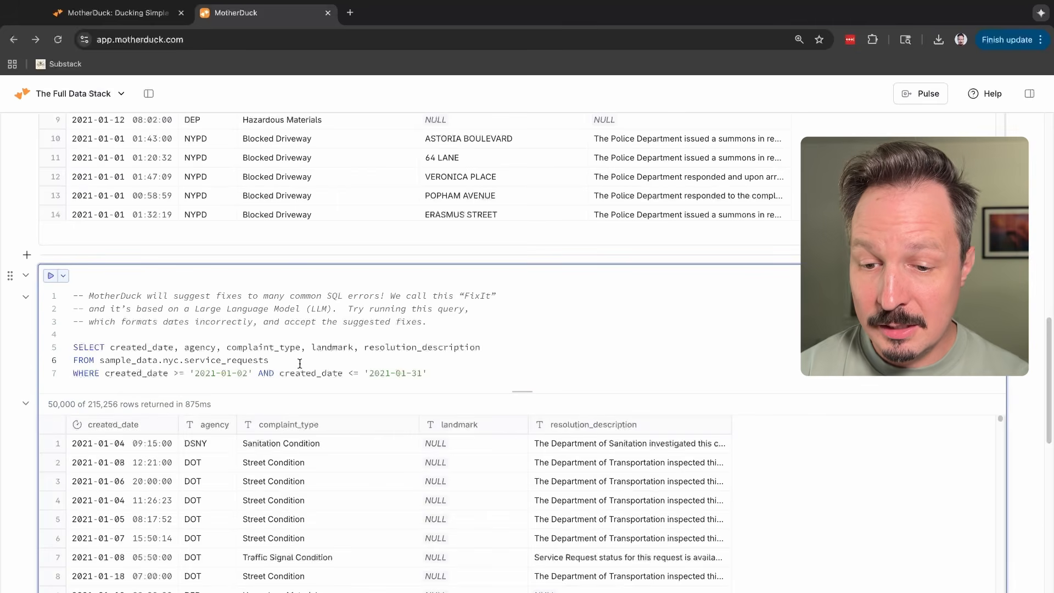
scroll(346, 357, down, 2)
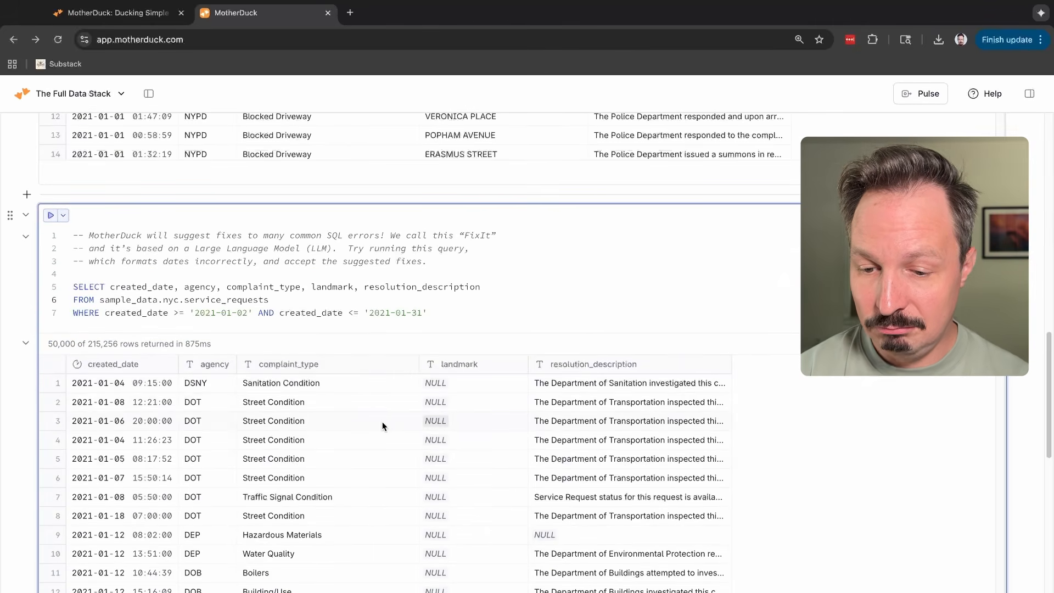
scroll(382, 426, down, 1)
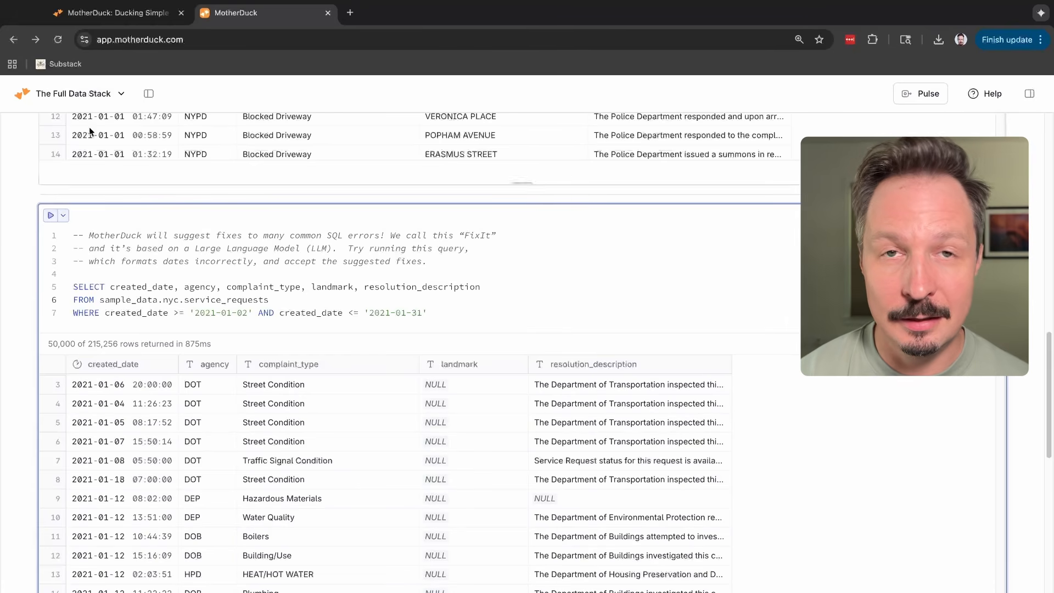
Open the sidebar and expand the nyc schema to list its tables
click(148, 94)
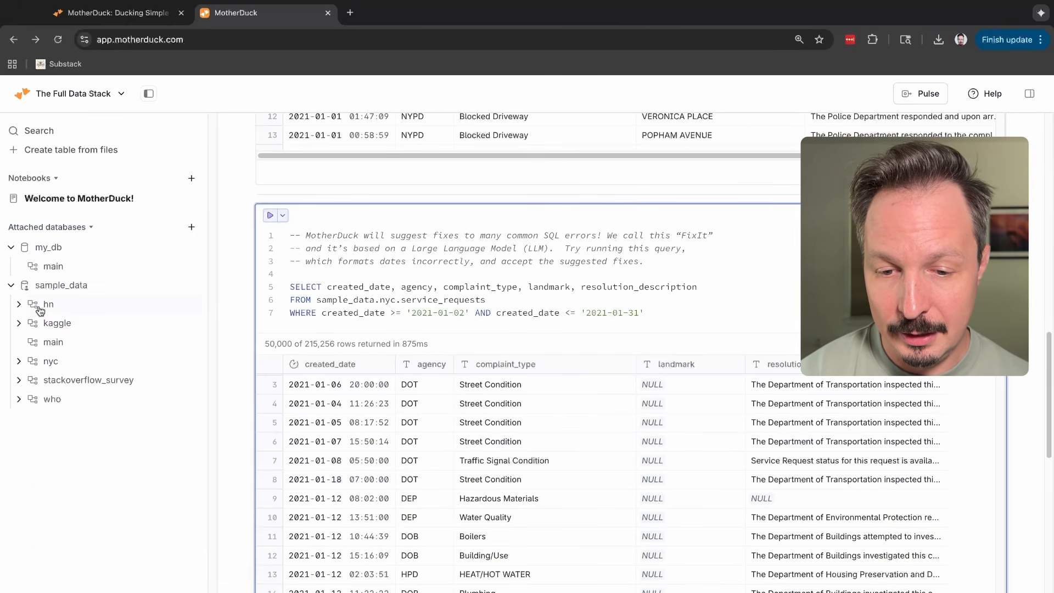
click(19, 362)
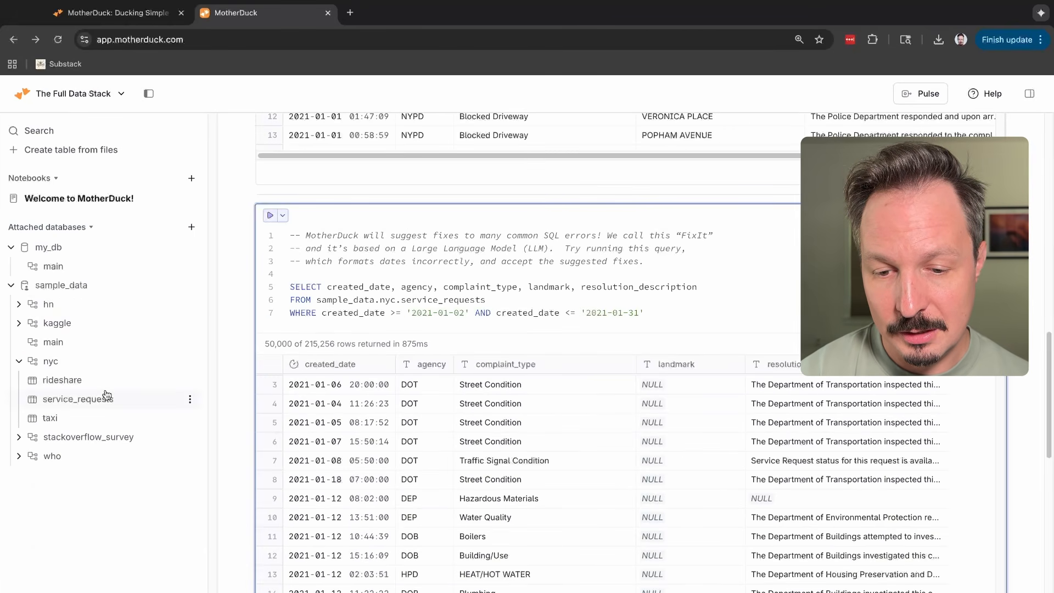
mouse_move(59, 428)
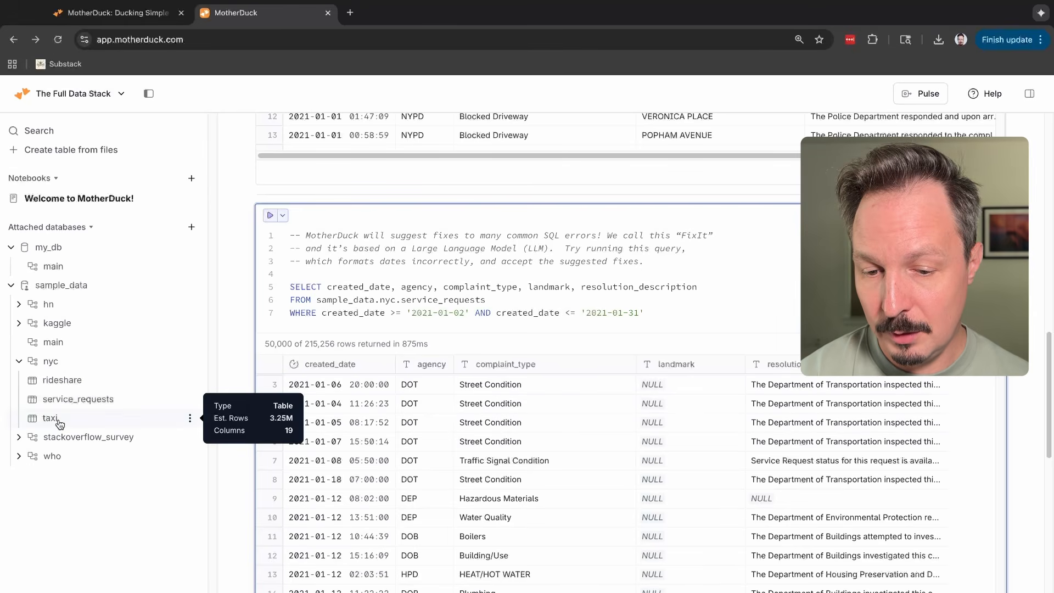
mouse_move(77, 407)
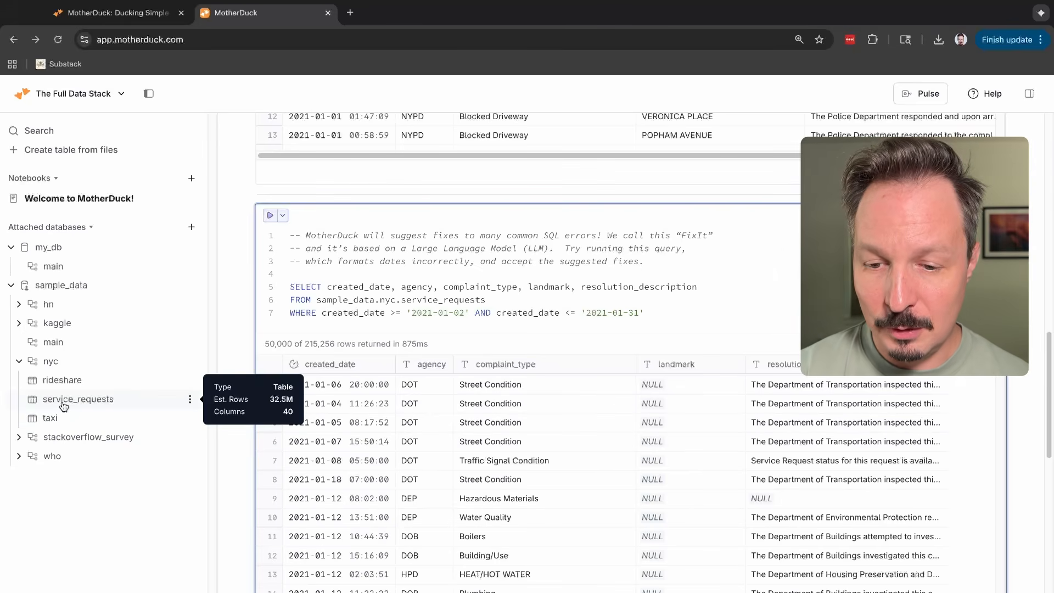
mouse_move(73, 387)
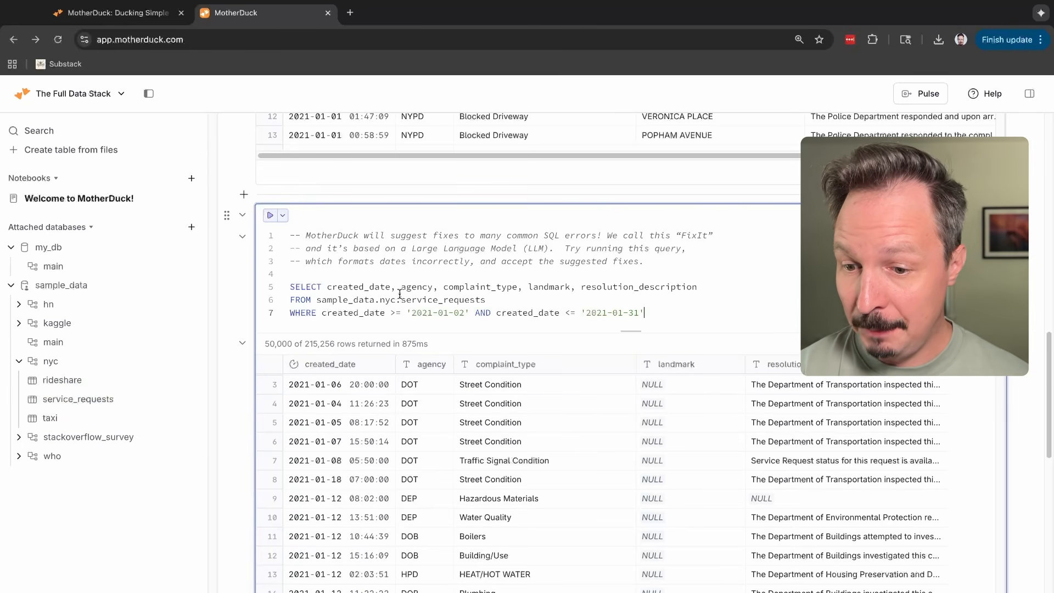
Re-run the service_requests date query, returning 50,000 of 215,256 rows
drag(664, 308, 269, 286)
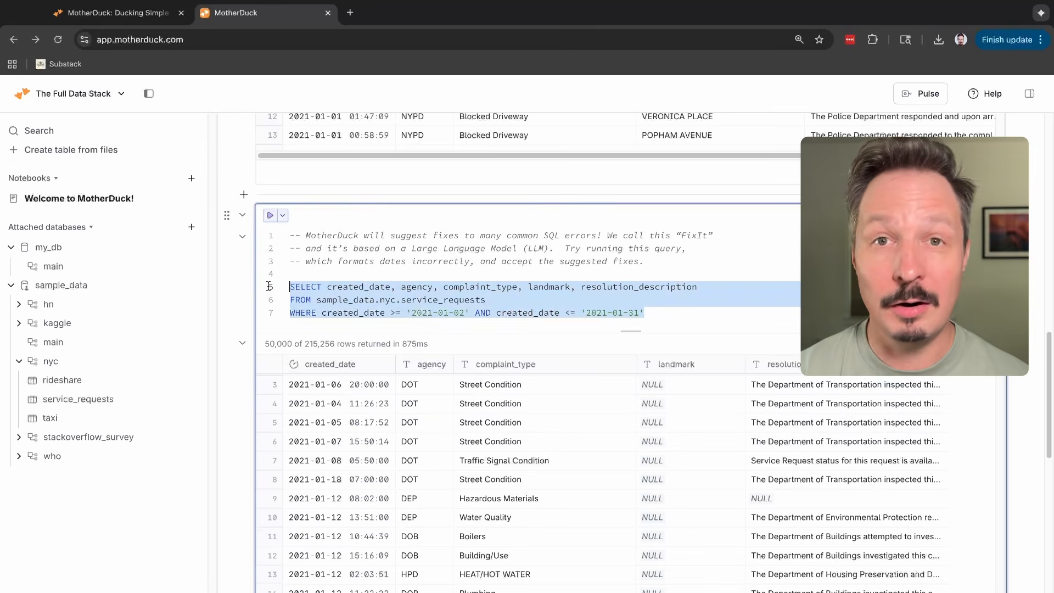
click(696, 312)
key(super+Return)
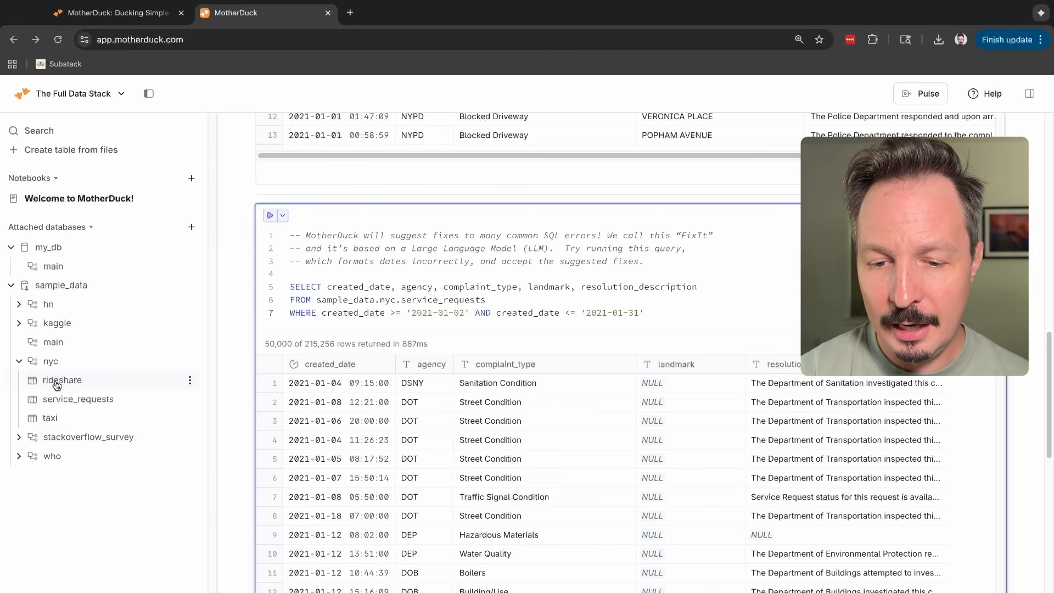
Display the service_requests table details: 32.5M rows with columns like unique_key and created_date
click(58, 399)
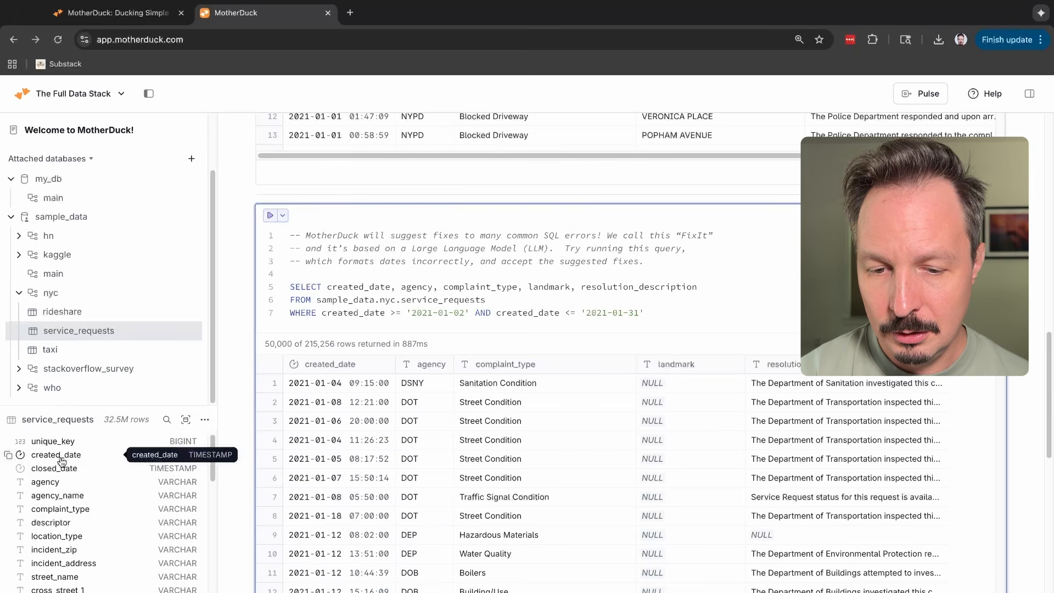
scroll(80, 486, down, 4)
scroll(79, 486, down, 5)
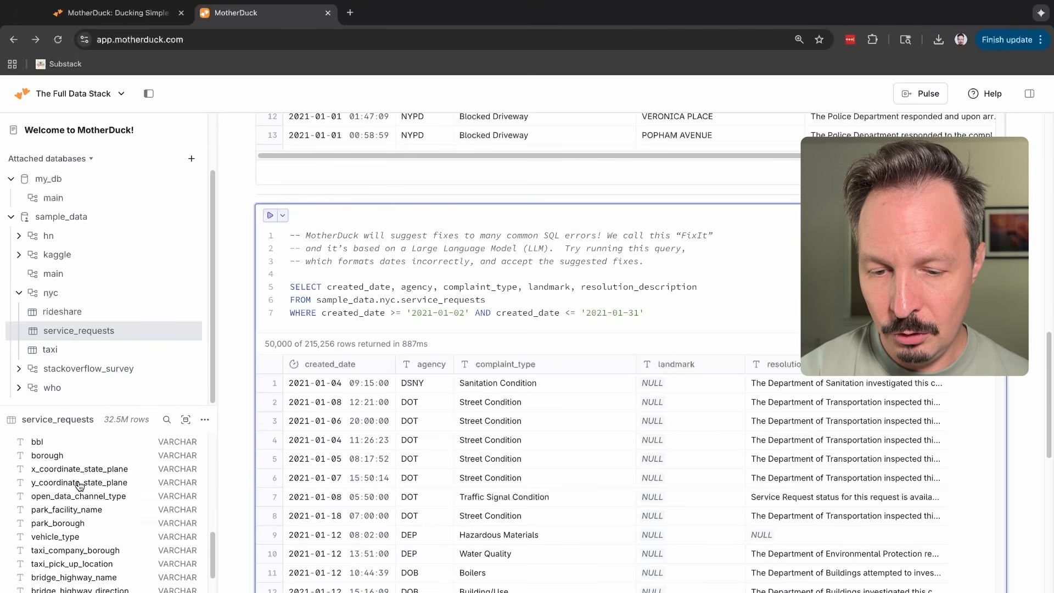
scroll(81, 532, up, 4)
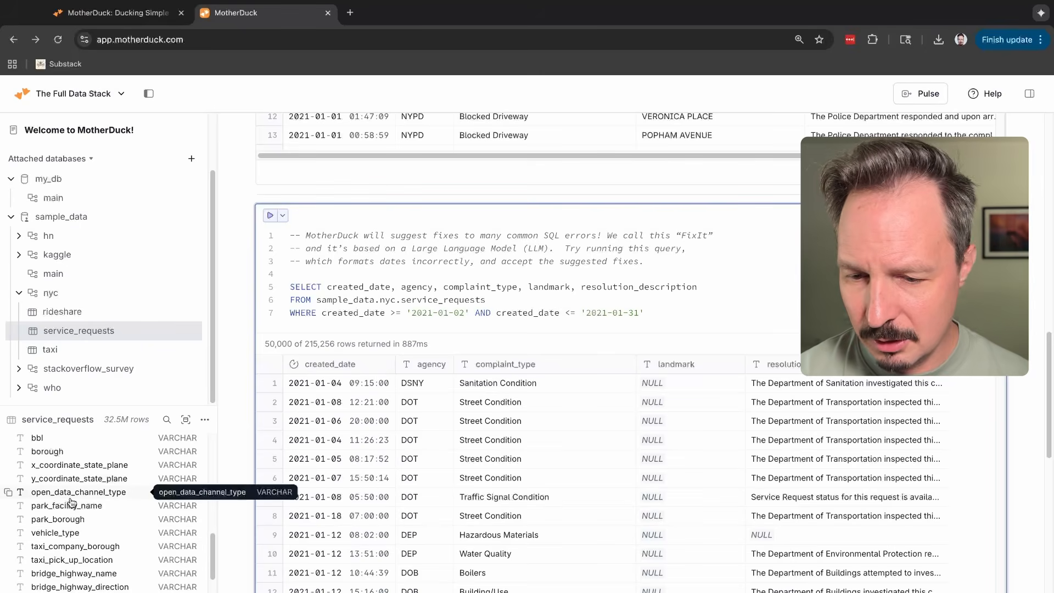
scroll(71, 503, up, 2)
scroll(72, 502, up, 8)
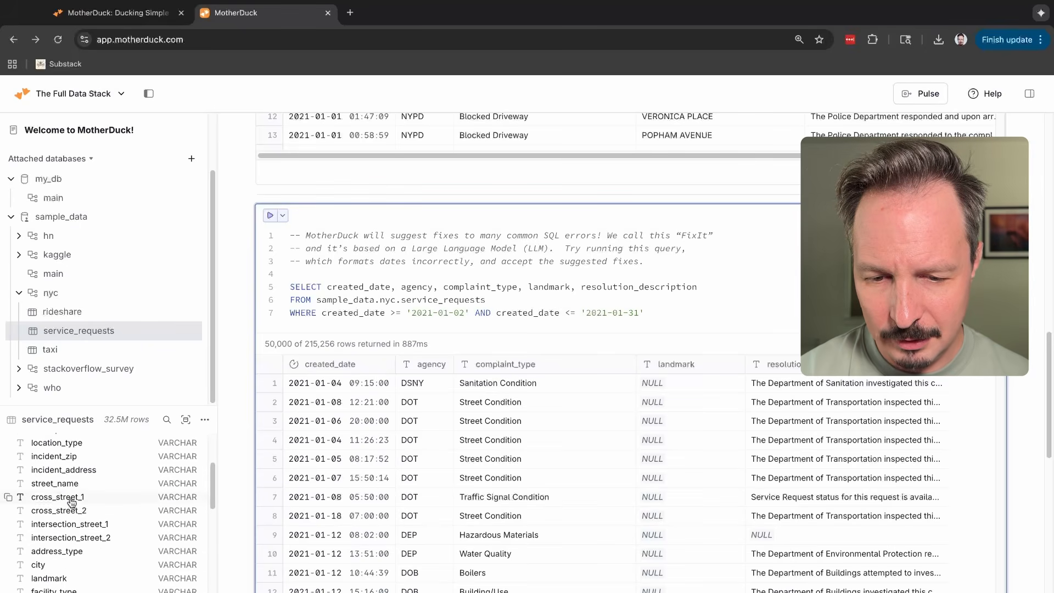
click(72, 339)
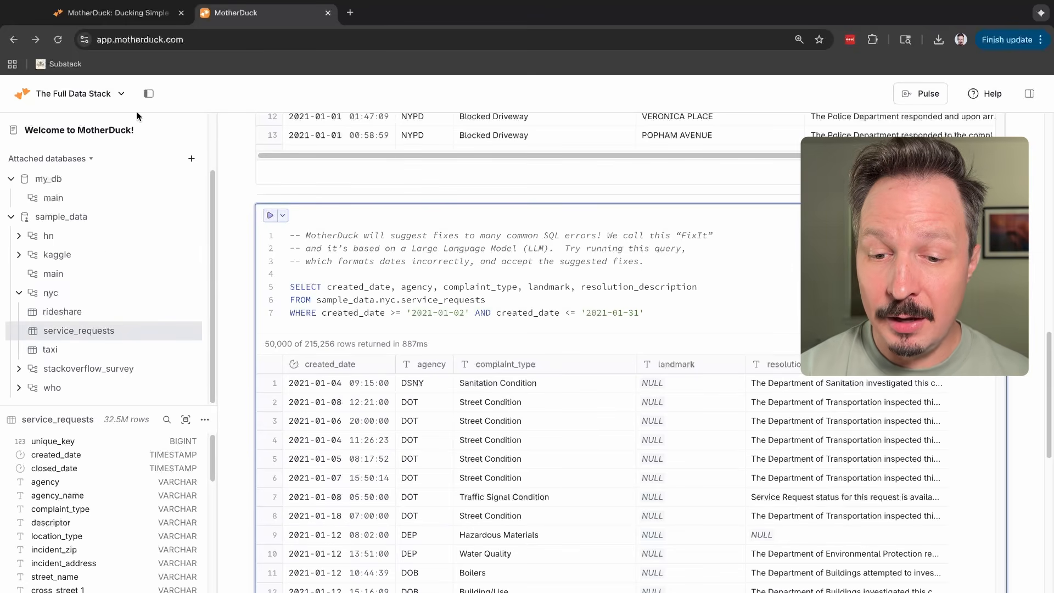
Hide the sidebar and re-run the FixIt query
click(148, 93)
click(432, 263)
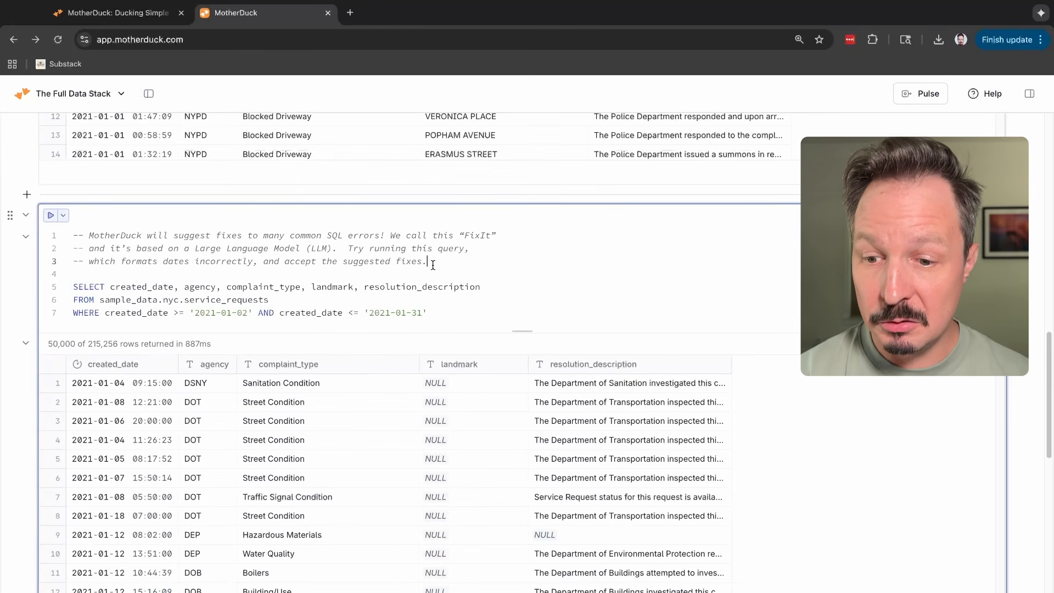
key(super+Return)
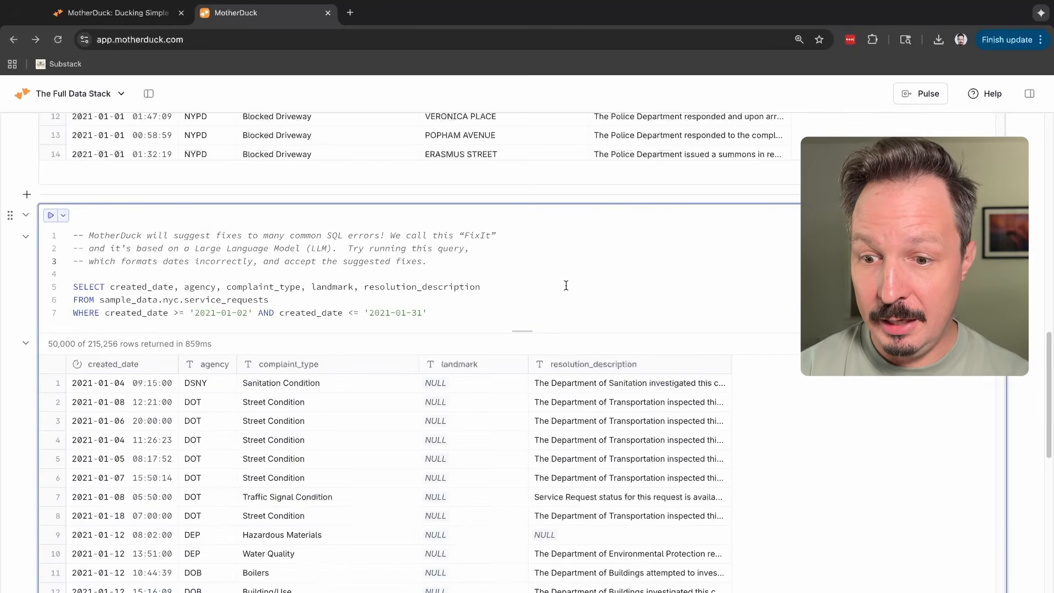
scroll(567, 285, down, 5)
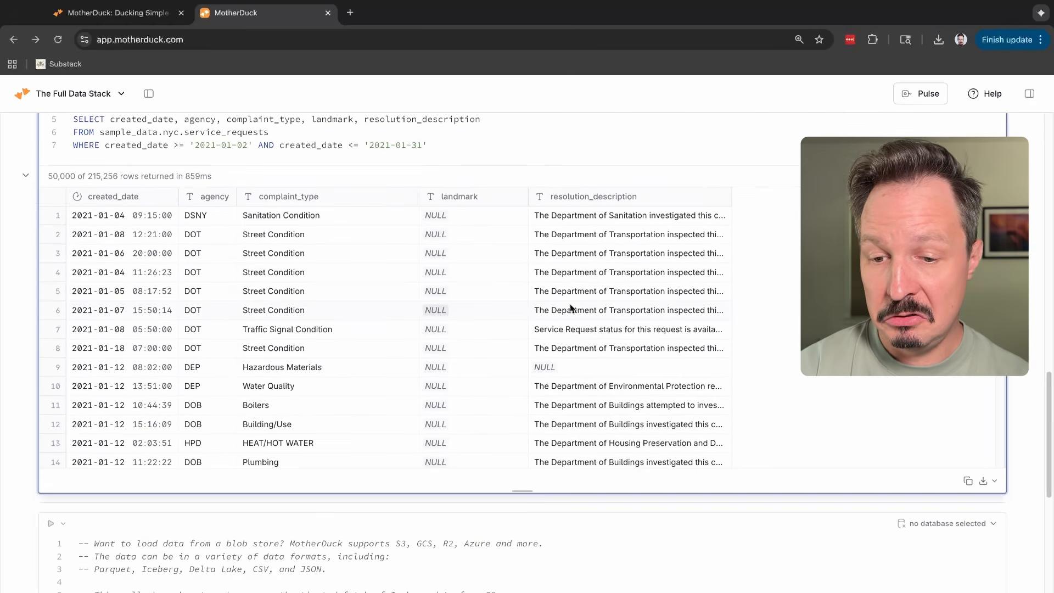
scroll(572, 309, up, 7)
scroll(551, 318, down, 3)
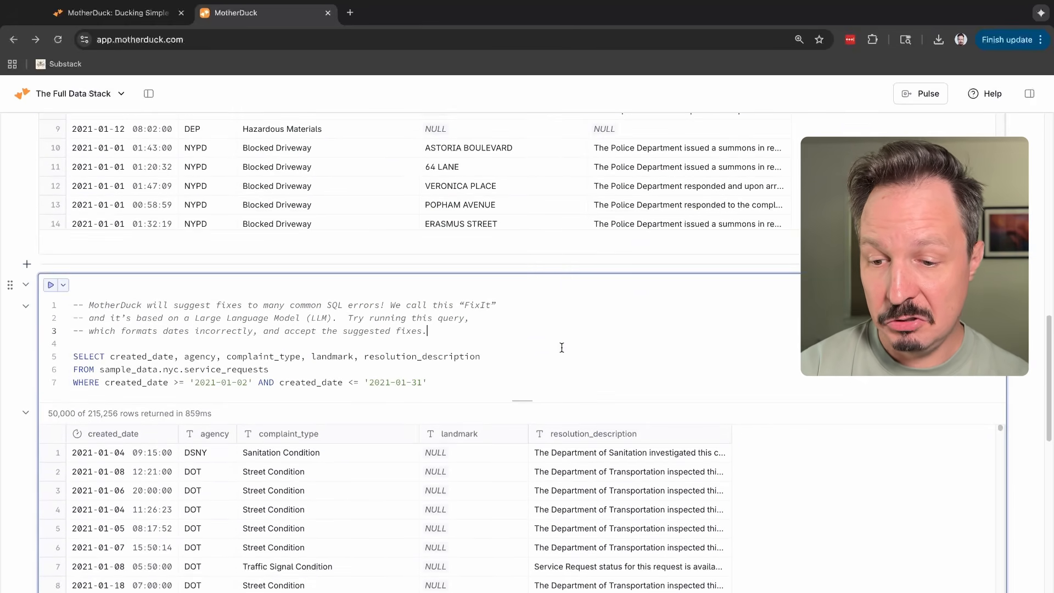
scroll(562, 348, down, 1)
Change the end date from '2021-01-31' to '2021-03-31' and re-run, returning 661,246 rows
click(449, 293)
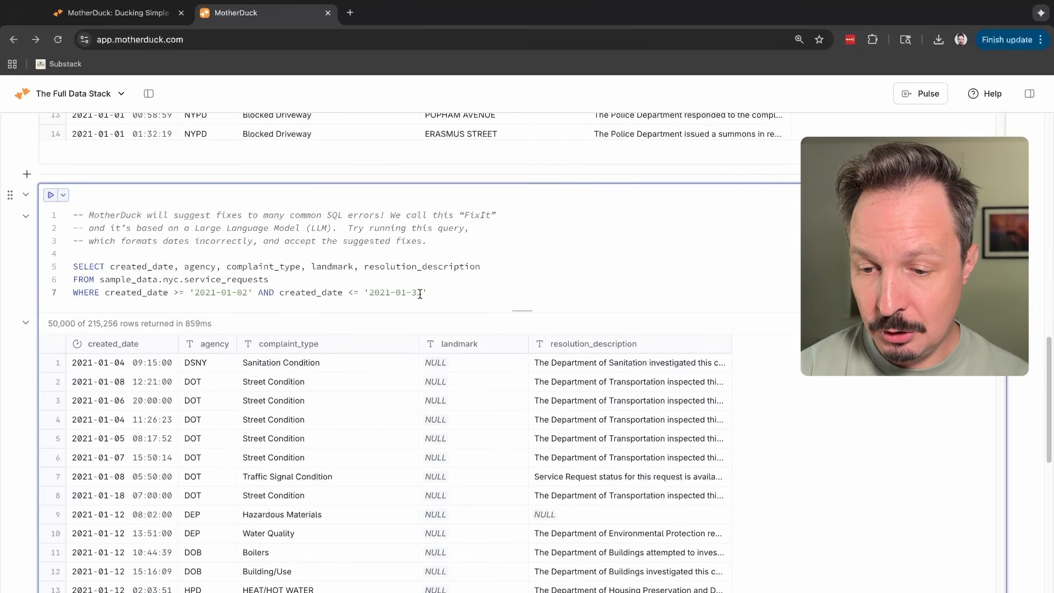
key(Left)
key(Left)
key(Left)
key(Left)
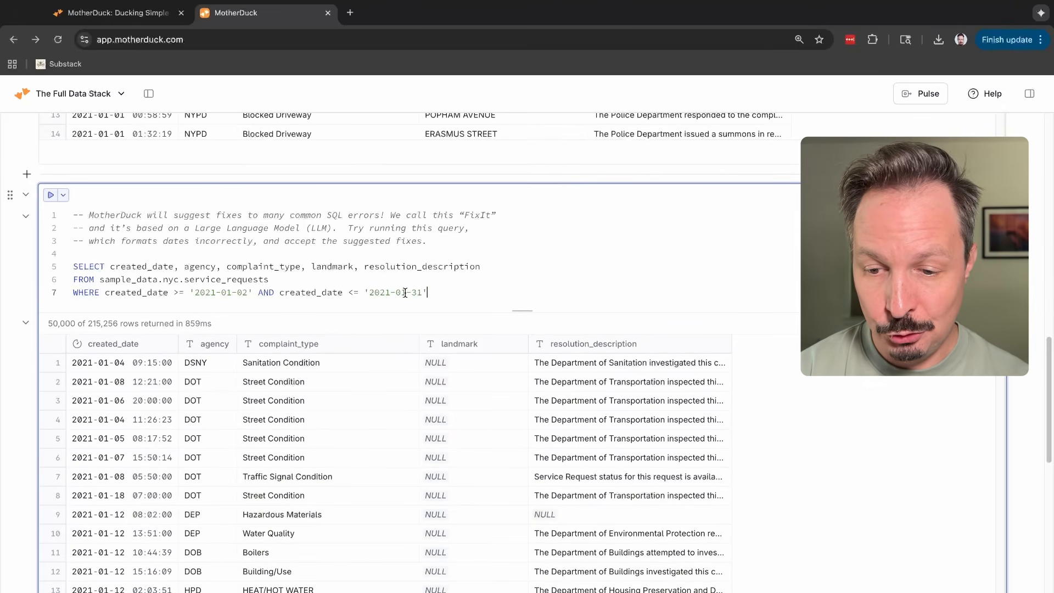
key(BackSpace)
text(3)
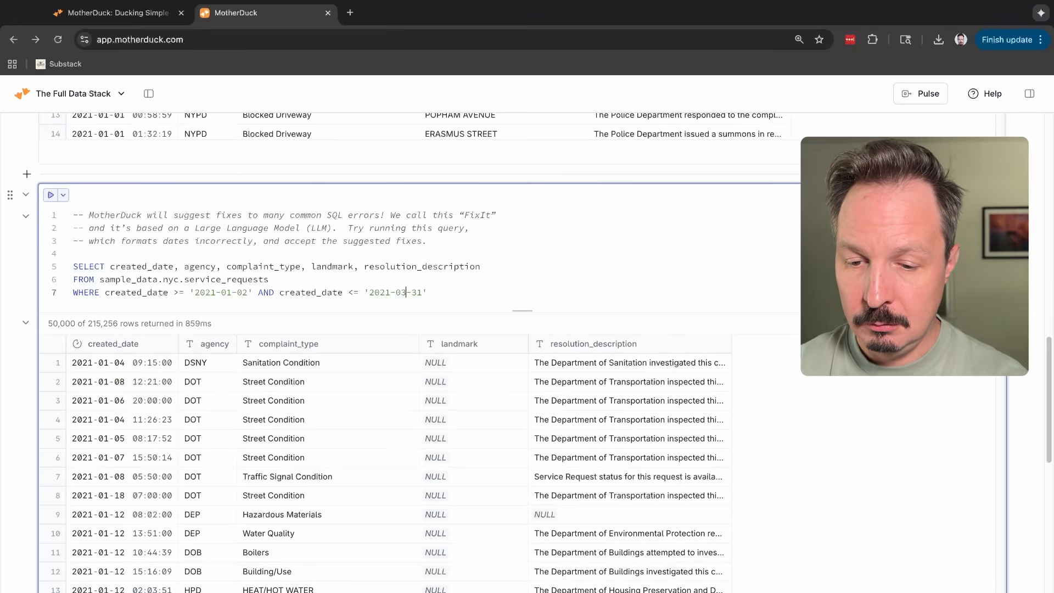
key(super+Return)
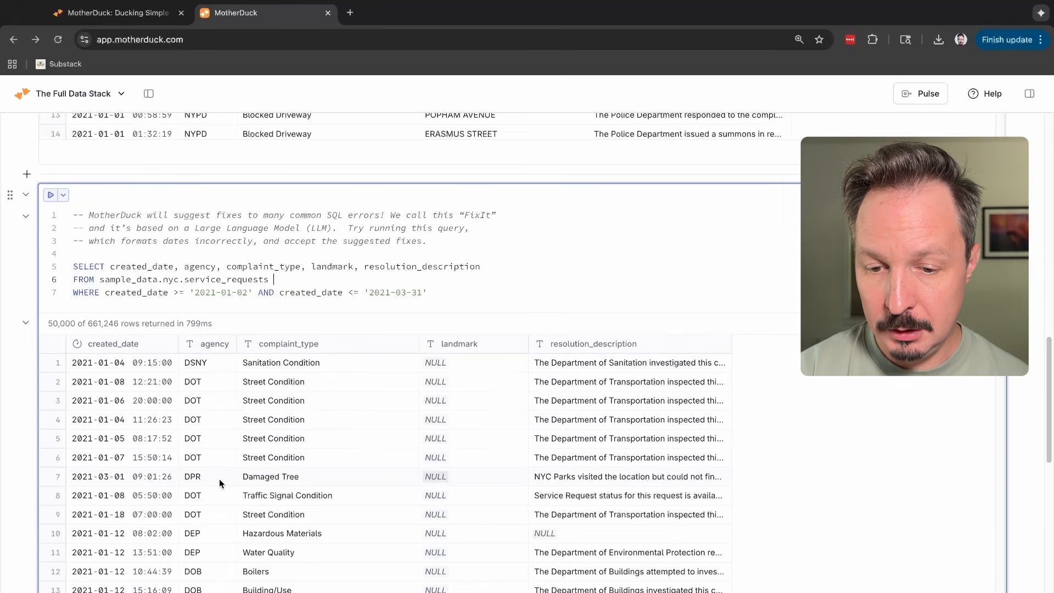
scroll(496, 472, down, 20)
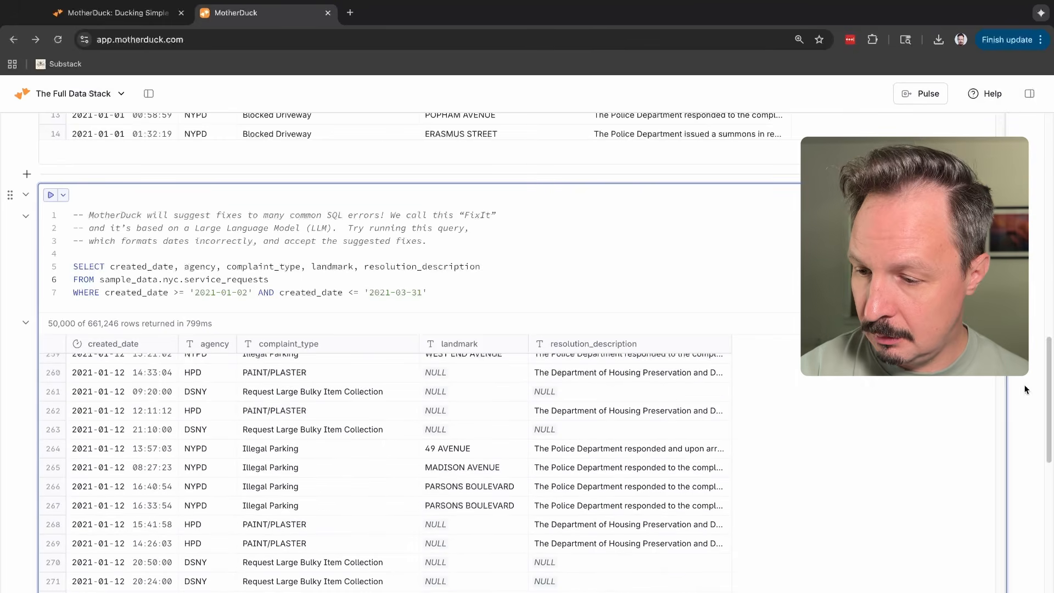
drag(1000, 357, 1001, 592)
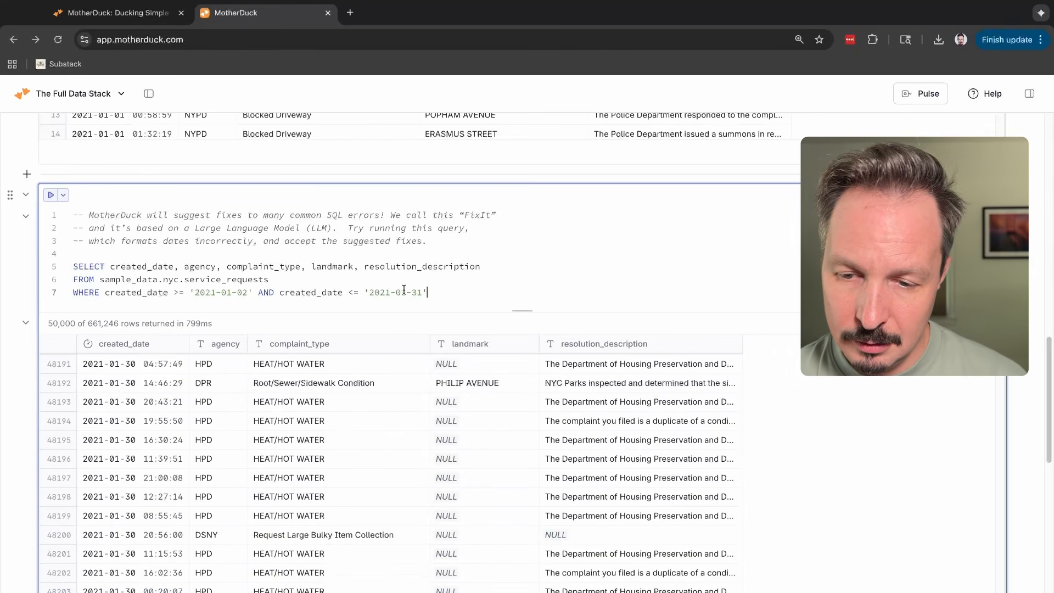
click(453, 303)
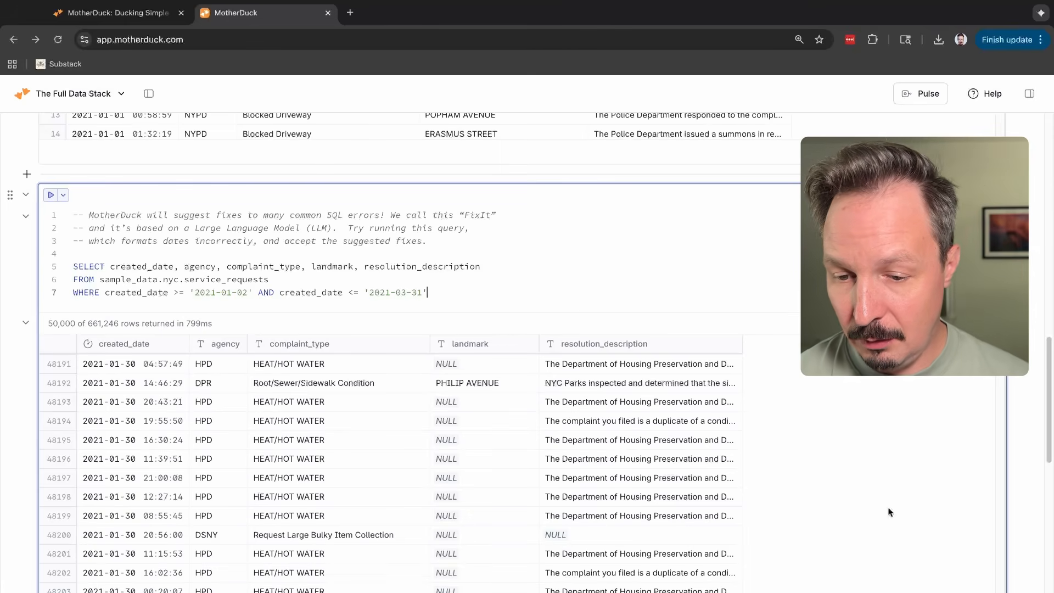
drag(1000, 590, 1000, 378)
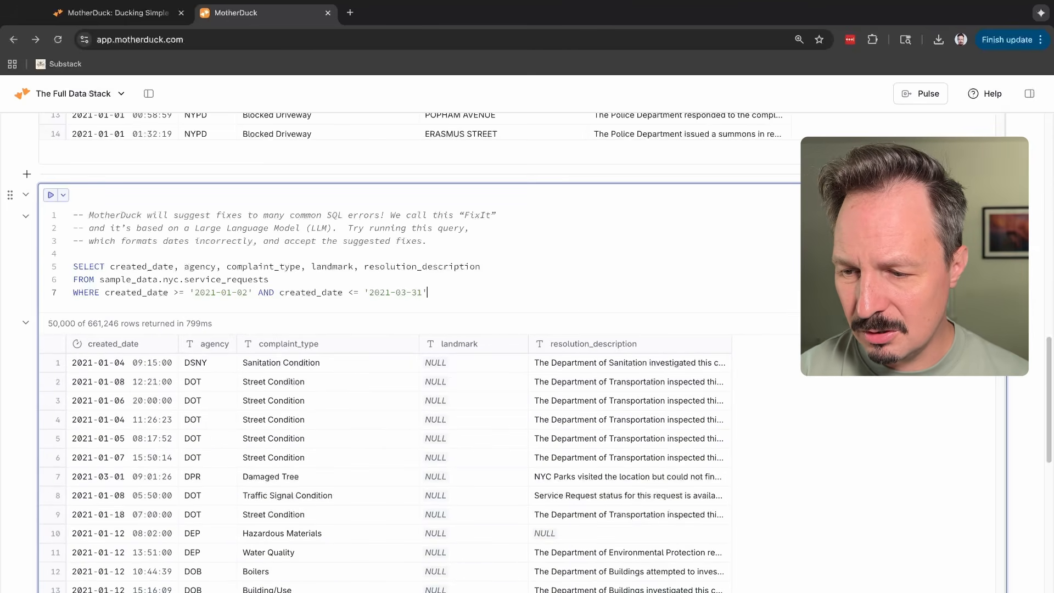
scroll(708, 253, down, 6)
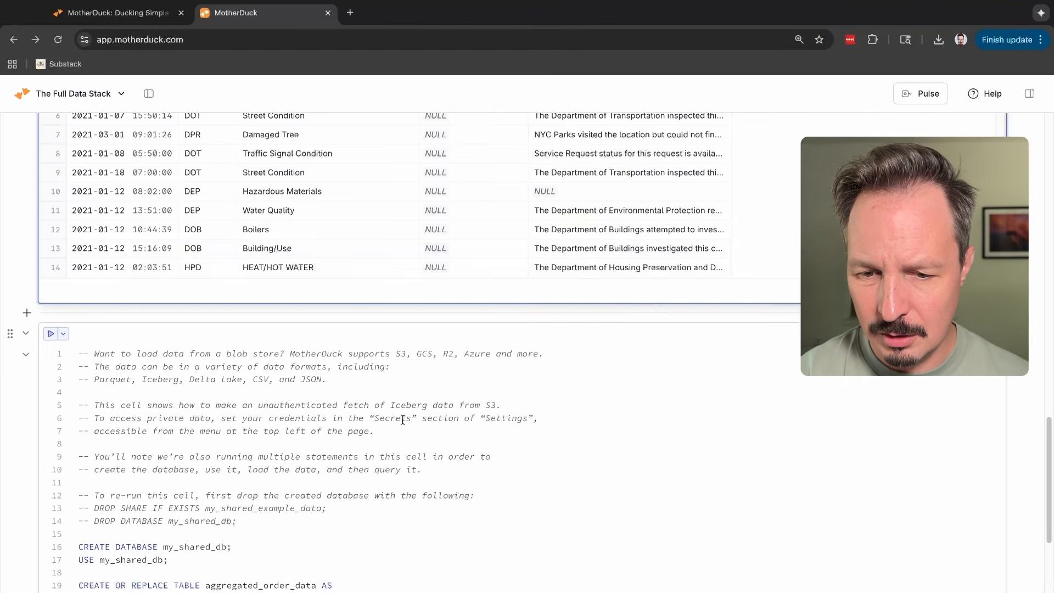
scroll(403, 420, down, 3)
scroll(379, 390, down, 1)
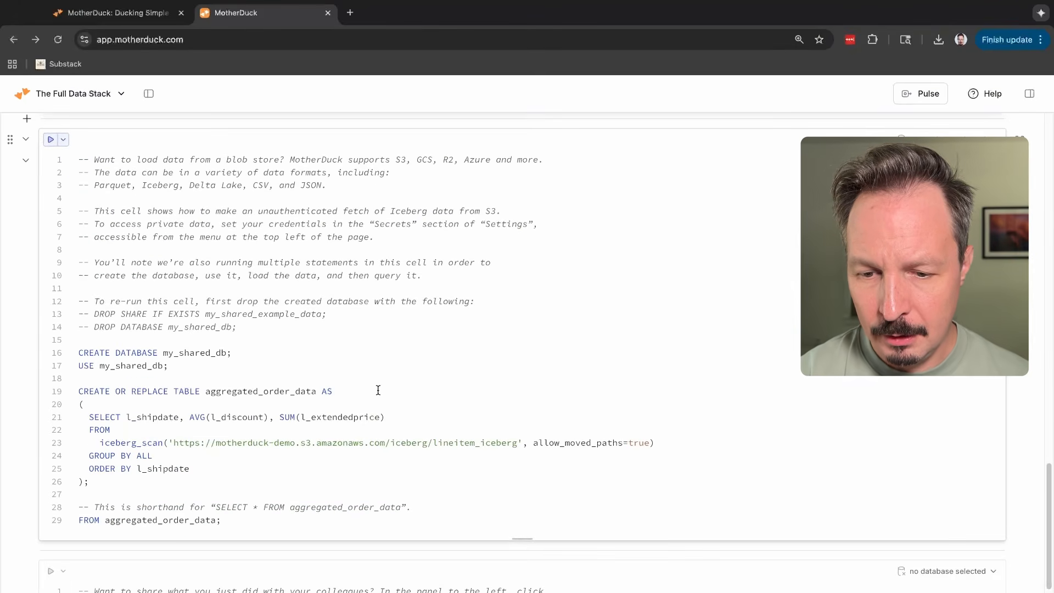
scroll(260, 367, down, 1)
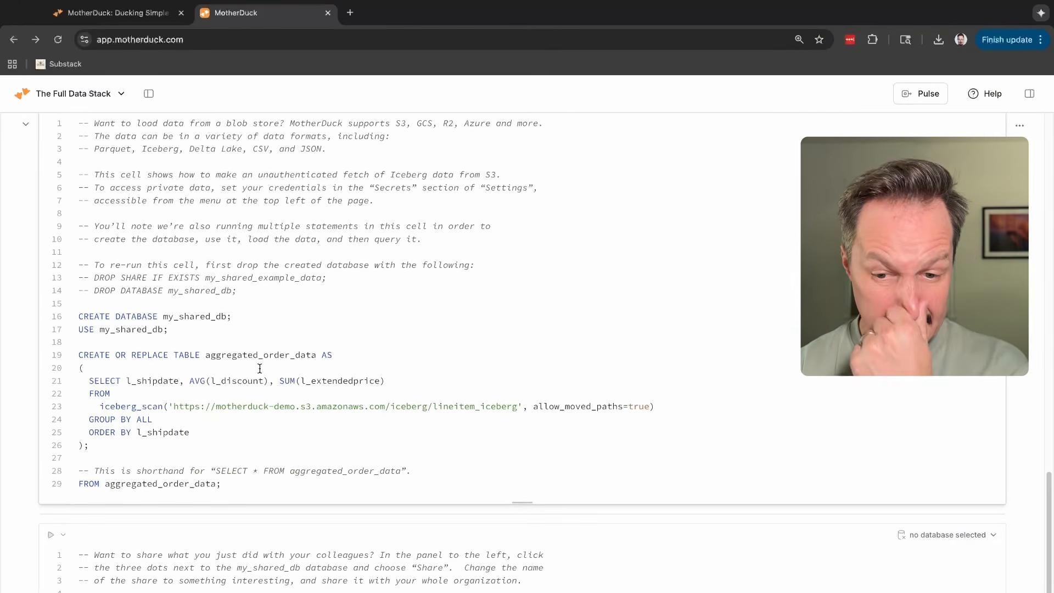
click(261, 315)
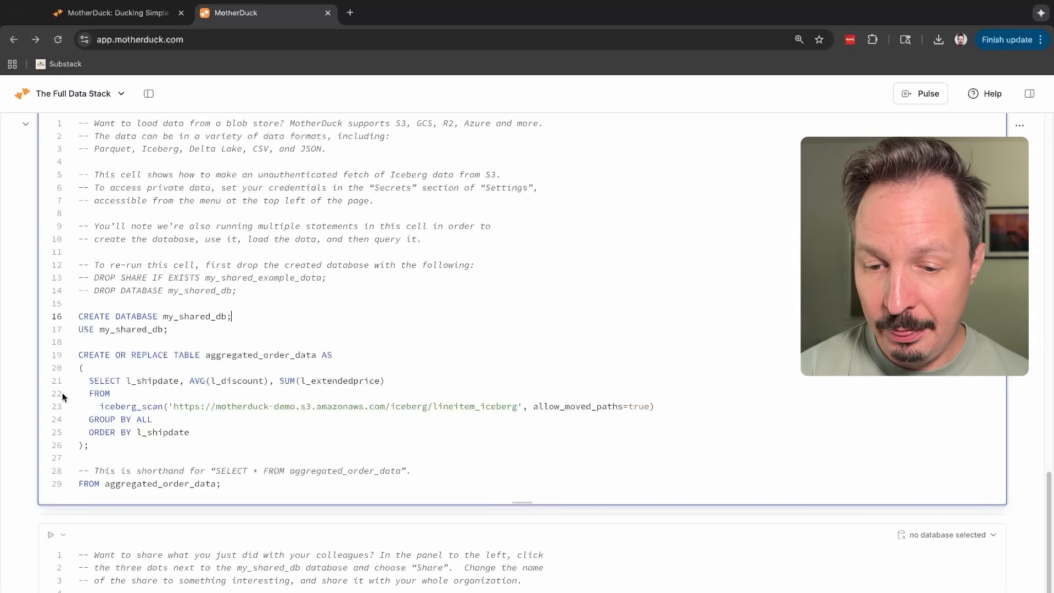
drag(89, 384, 200, 433)
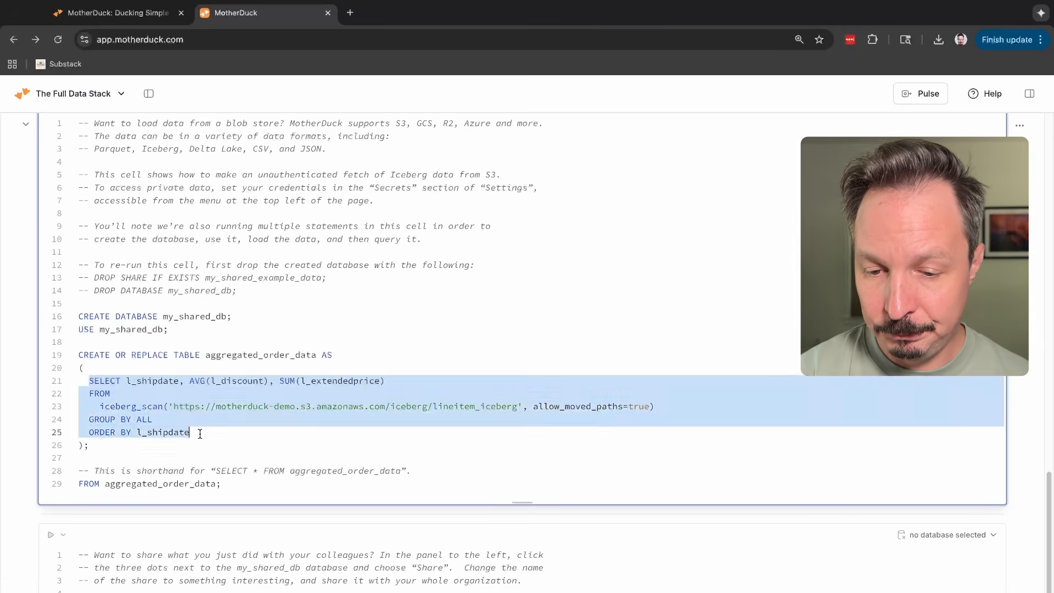
click(200, 434)
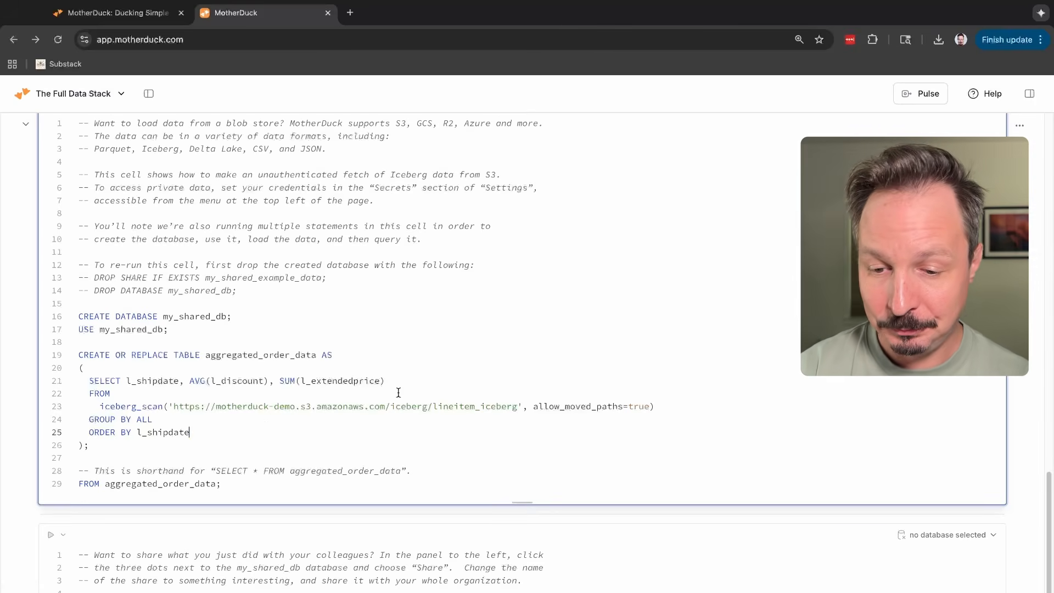
Run the Iceberg loading cell that creates my_shared_db, returning 2,518 rows
scroll(401, 416, down, 2)
click(447, 341)
key(super+Return)
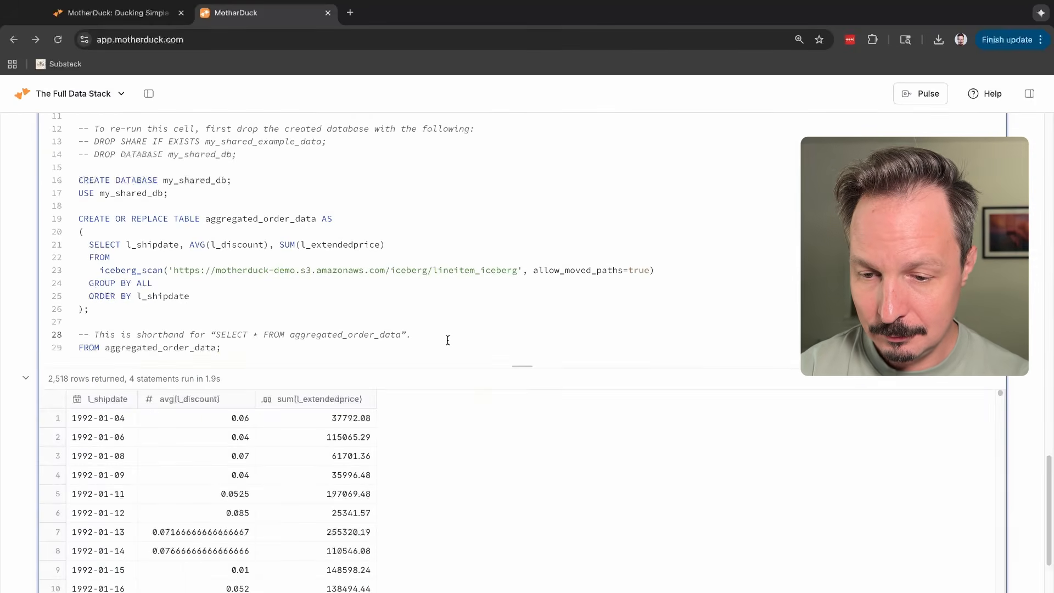
scroll(447, 341, down, 4)
scroll(447, 340, up, 7)
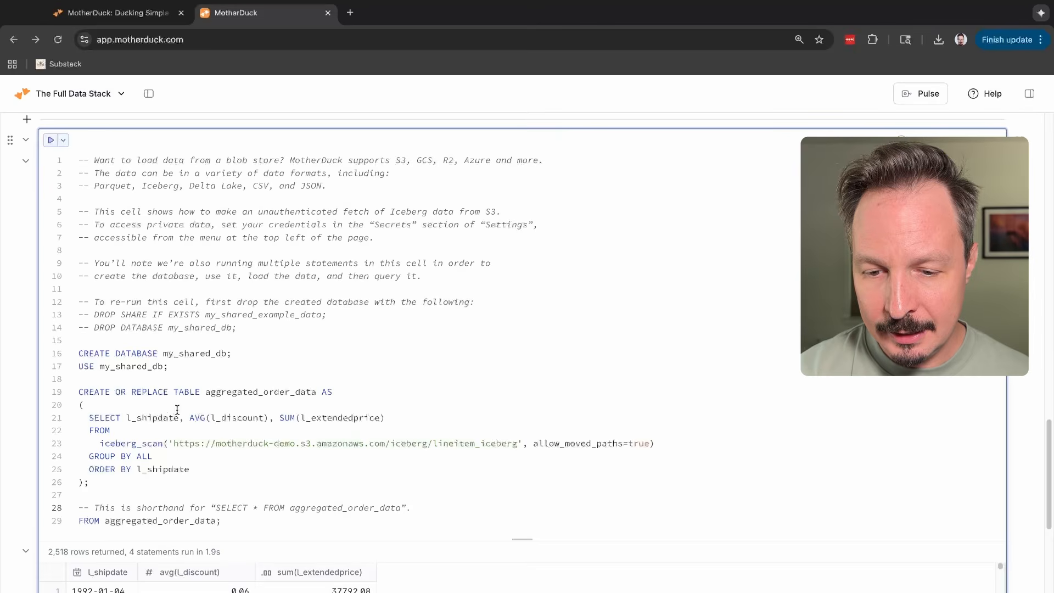
Select and inspect the column expressions on the SUM line 21
drag(124, 417, 253, 417)
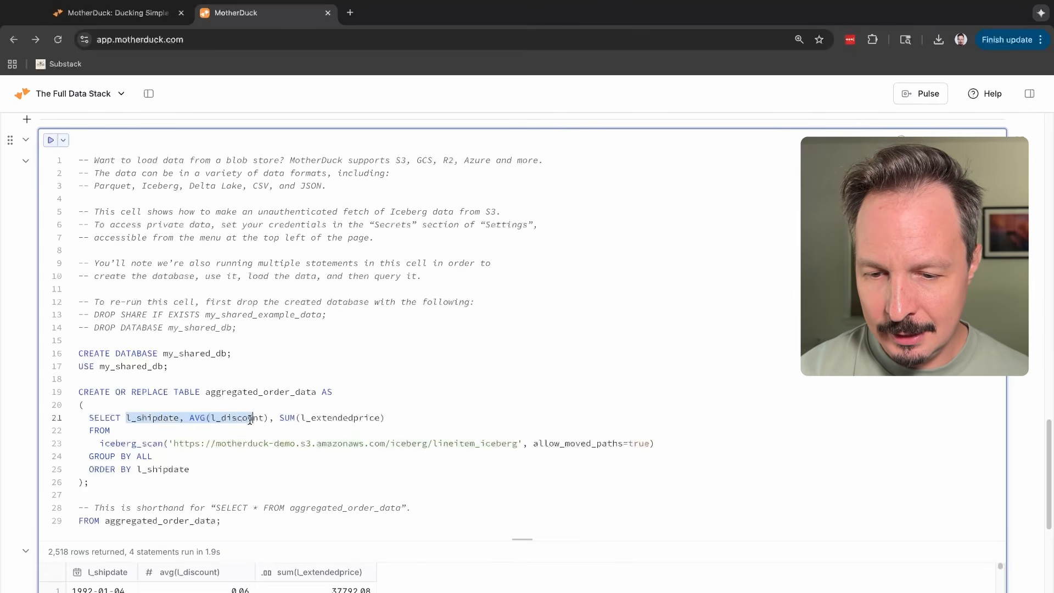
click(302, 415)
click(424, 421)
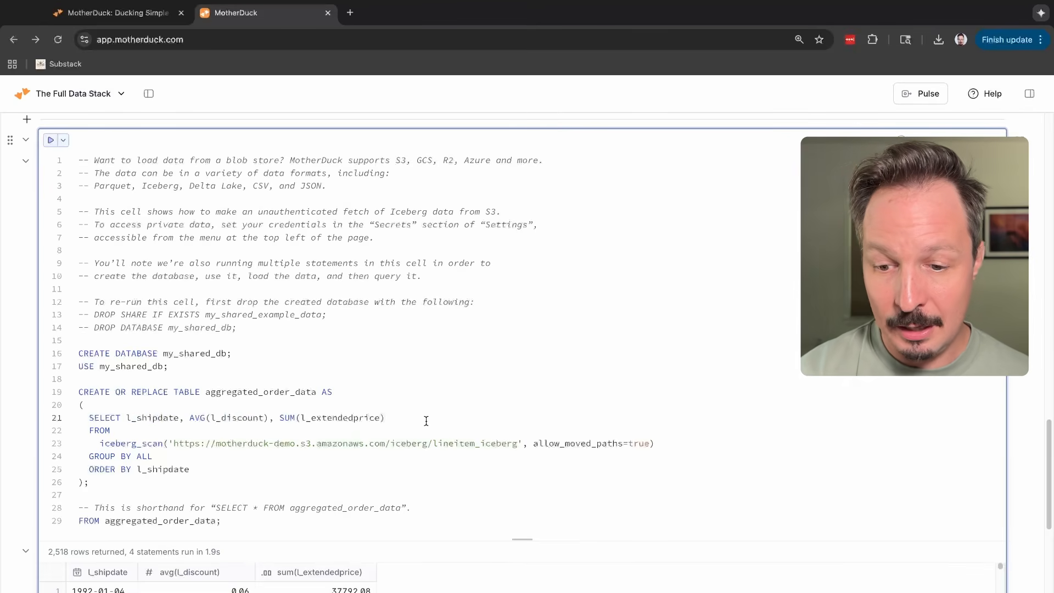
scroll(426, 420, down, 3)
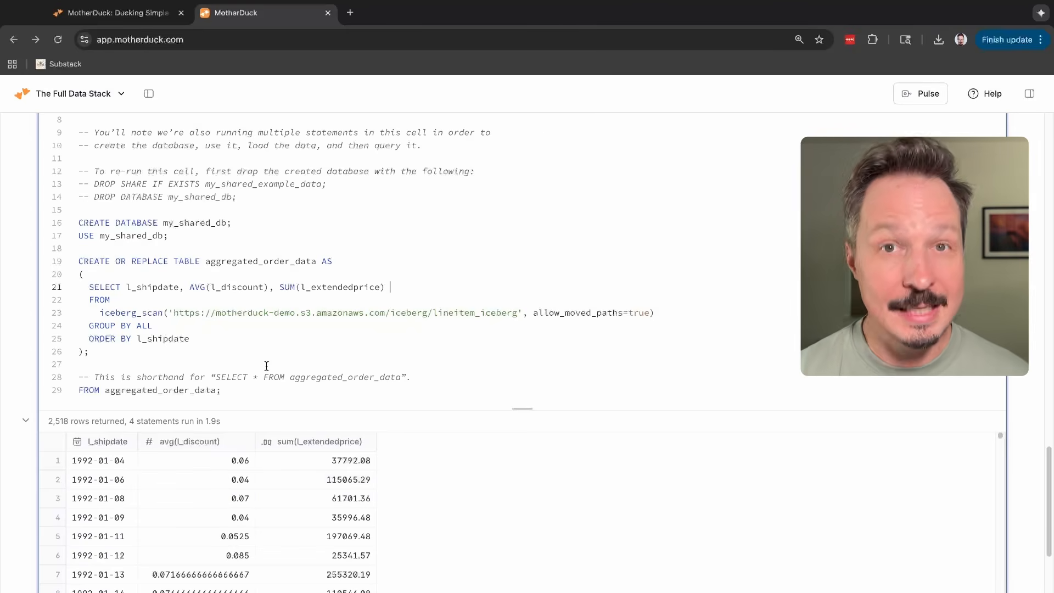
scroll(275, 353, up, 1)
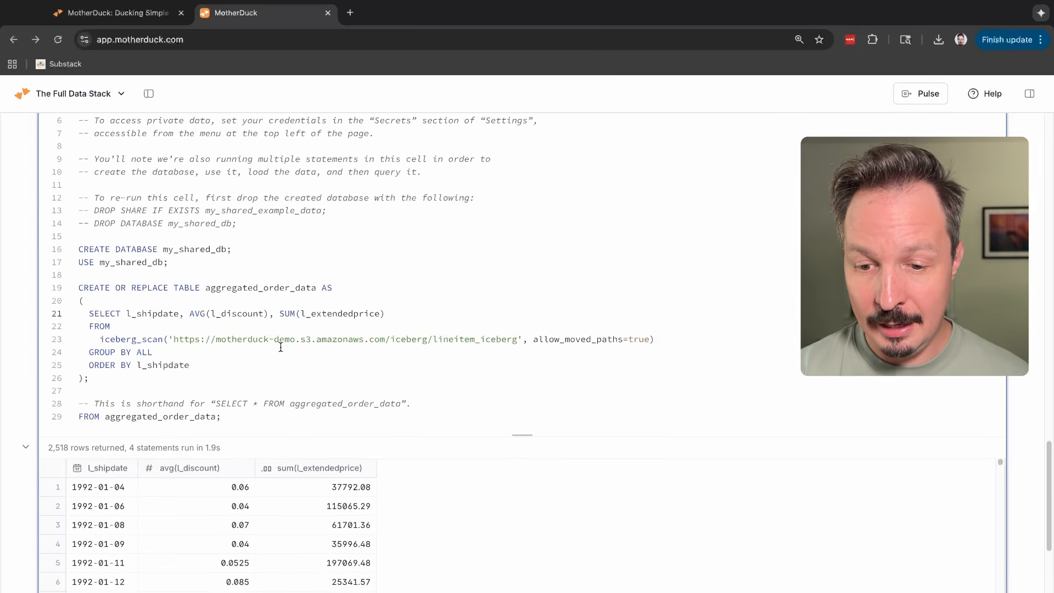
Show the attached databases, expand my_shared_db to its main schema, and collapse sample_data
click(148, 94)
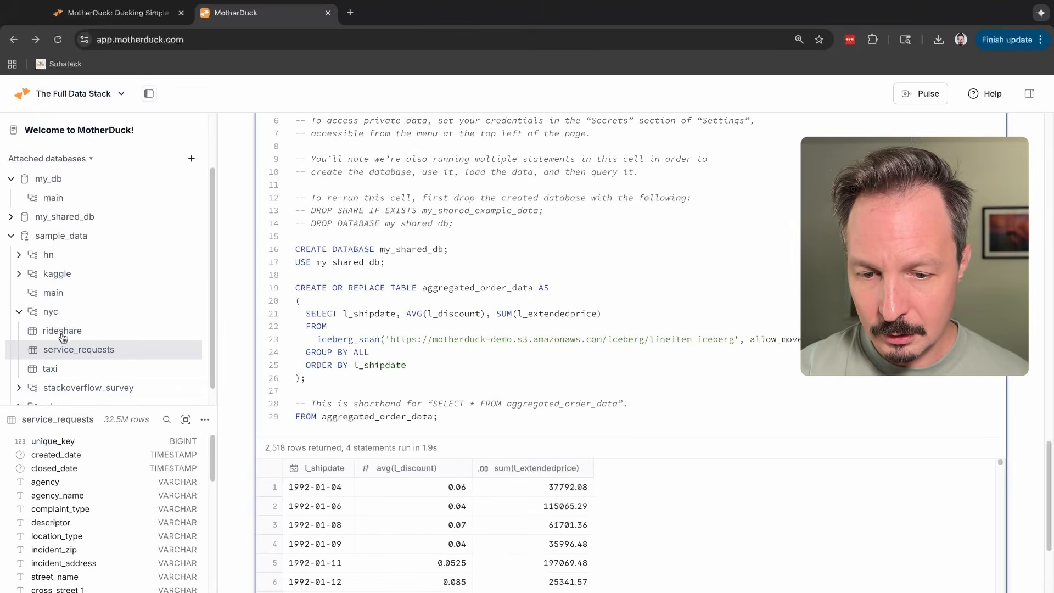
scroll(96, 331, down, 1)
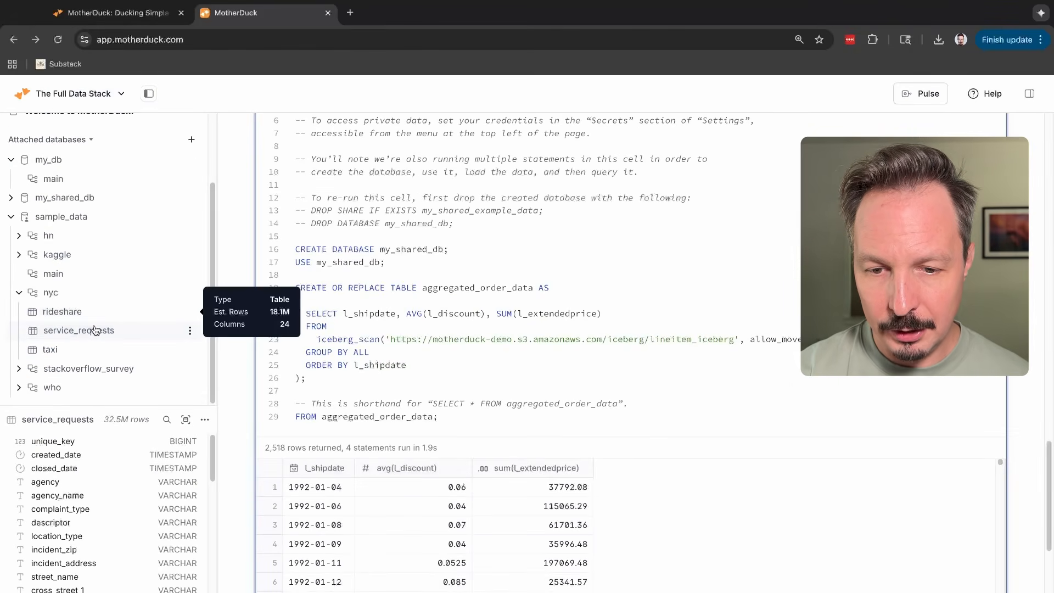
scroll(527, 323, up, 1)
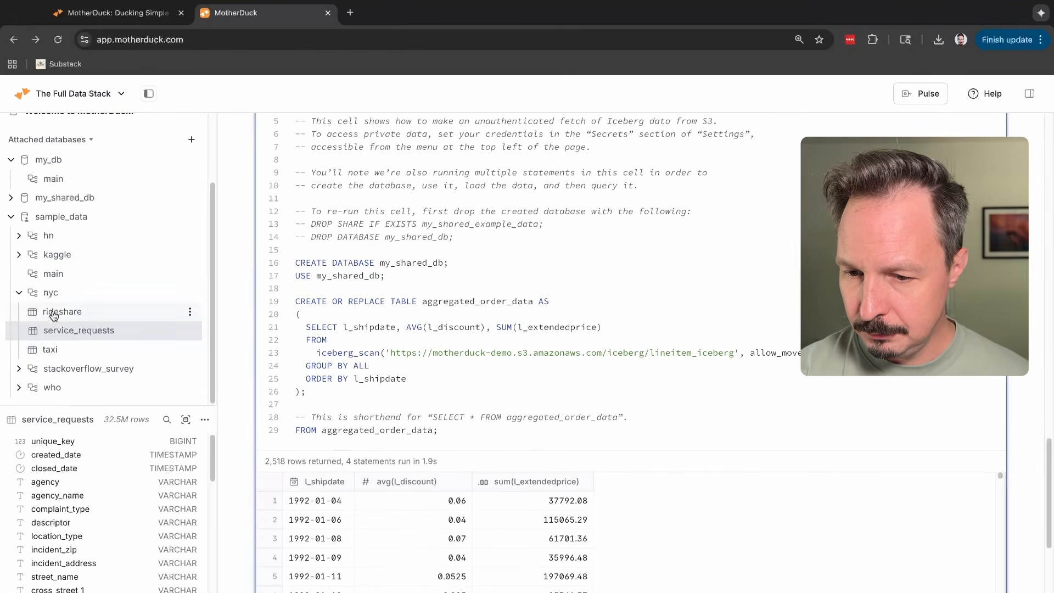
click(11, 201)
click(13, 201)
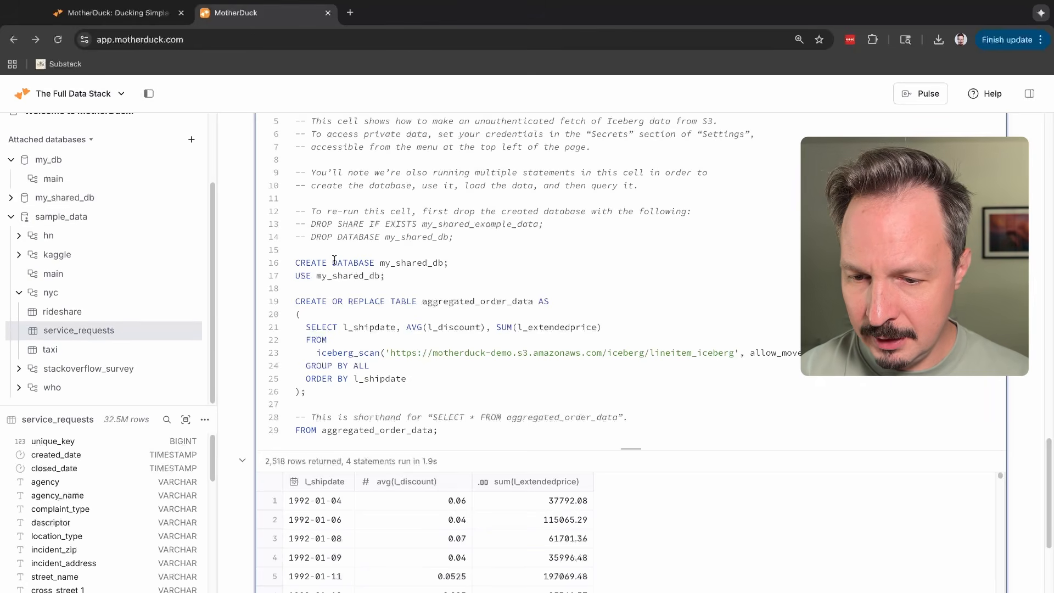
click(13, 201)
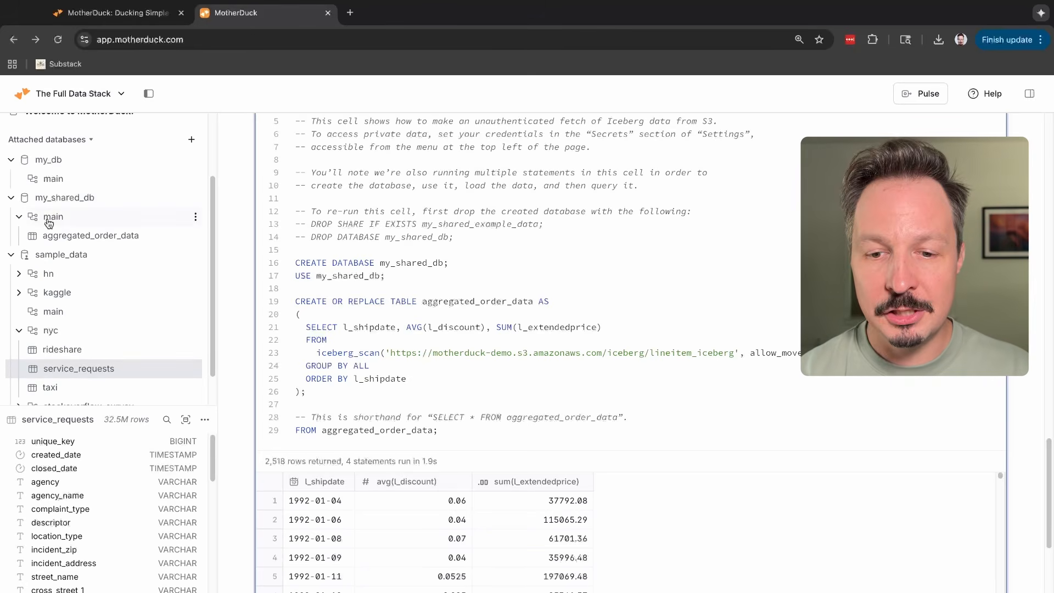
mouse_move(63, 205)
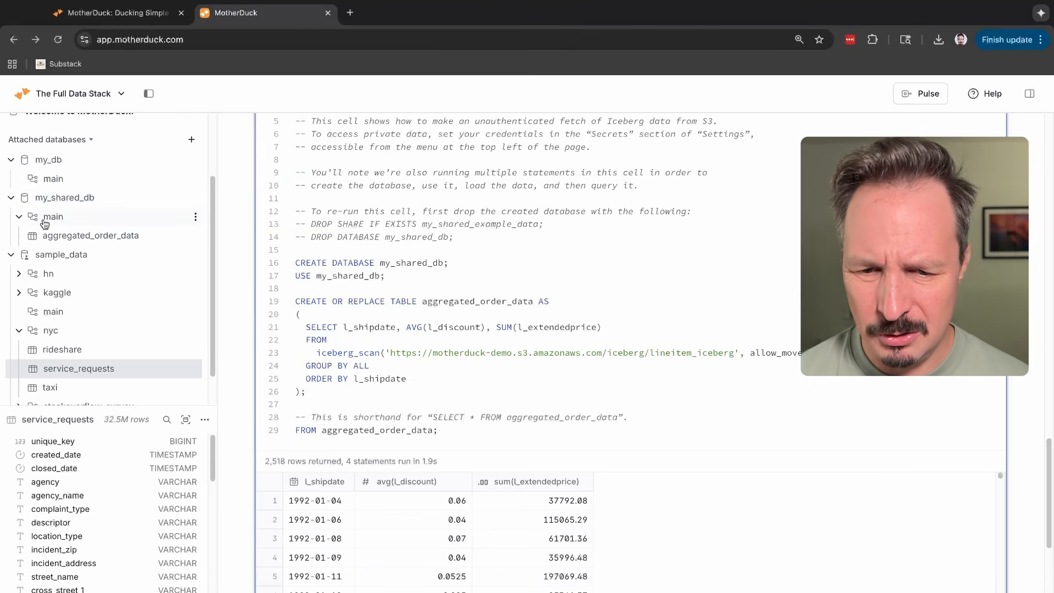
click(59, 223)
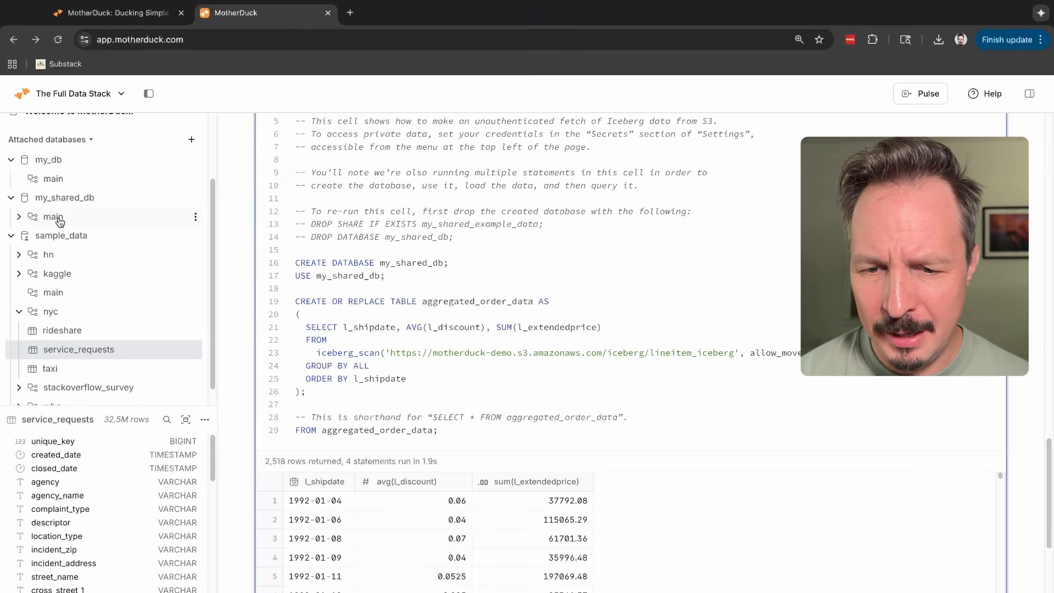
click(153, 231)
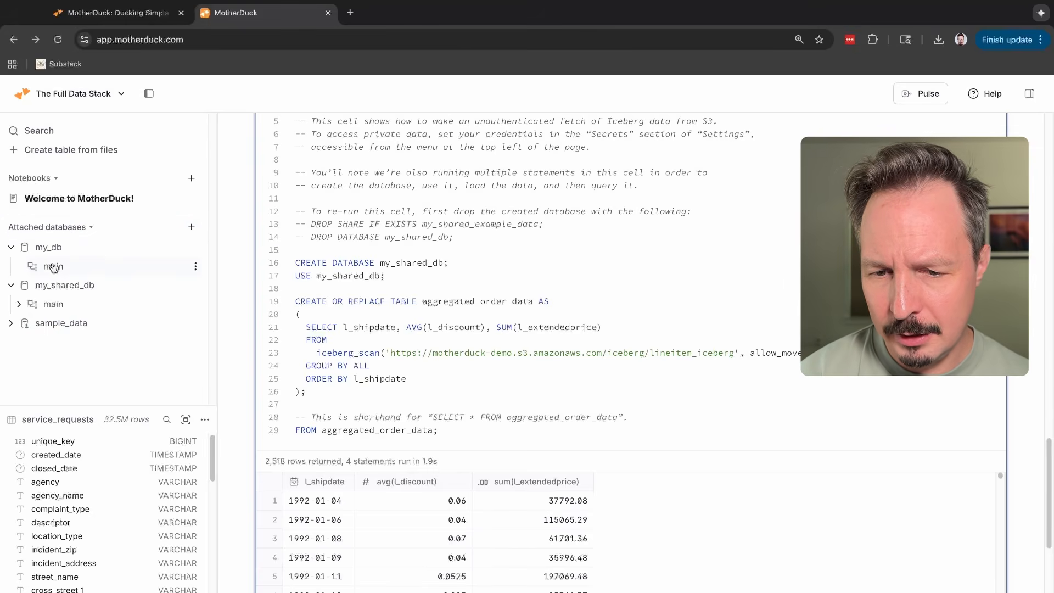
Expand my_shared_db and its main schema in the sidebar tree
click(11, 285)
click(11, 285)
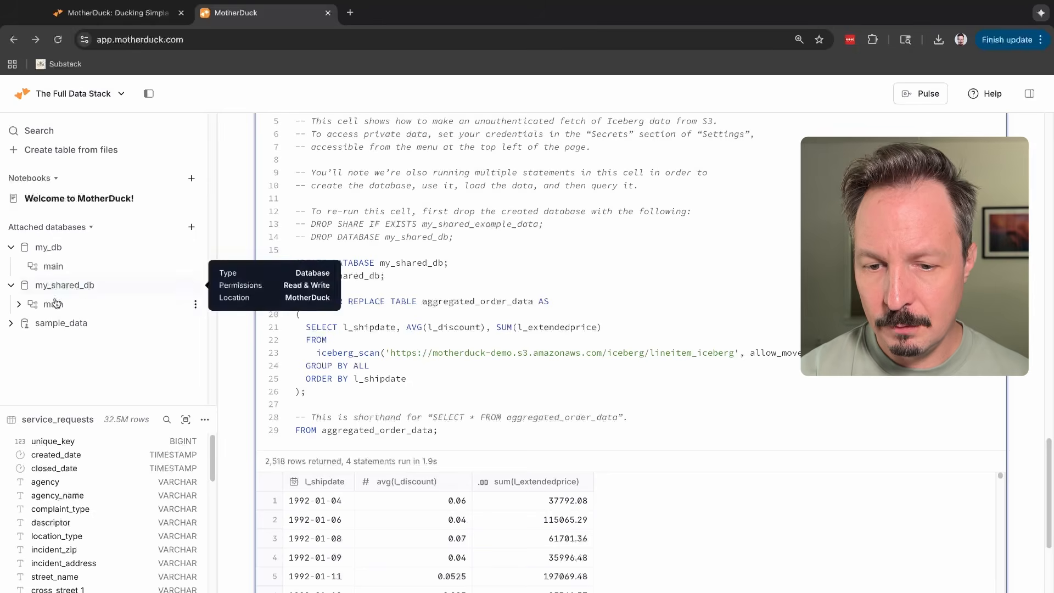
click(19, 304)
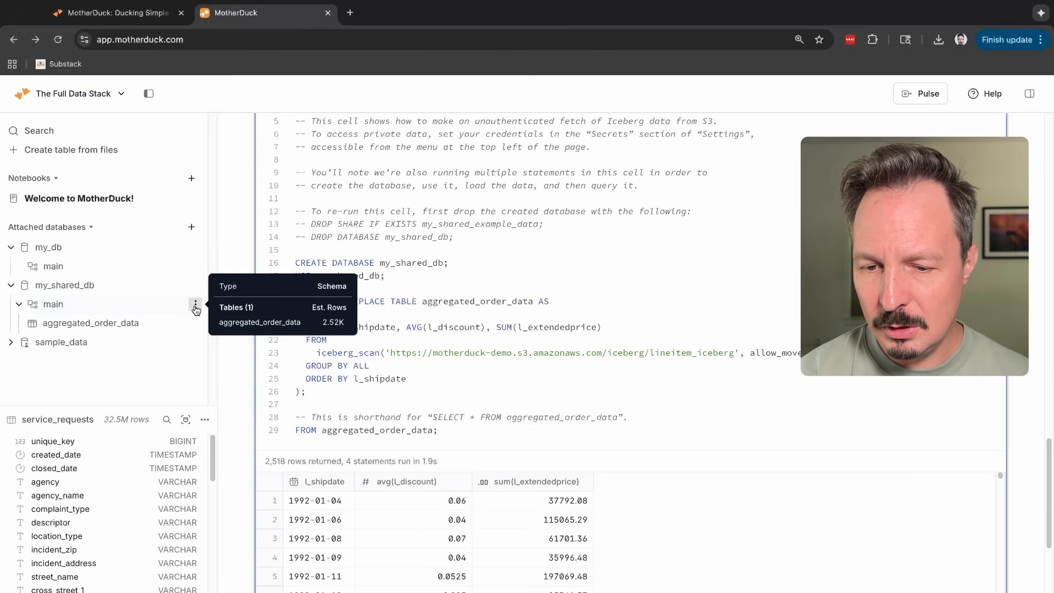
click(195, 304)
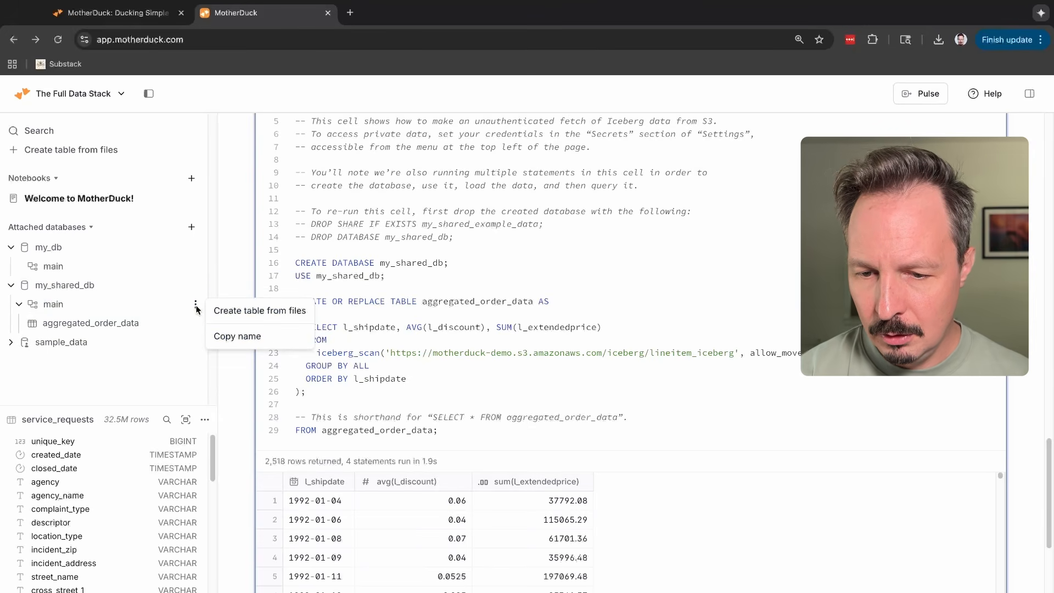
click(126, 305)
click(49, 311)
click(50, 312)
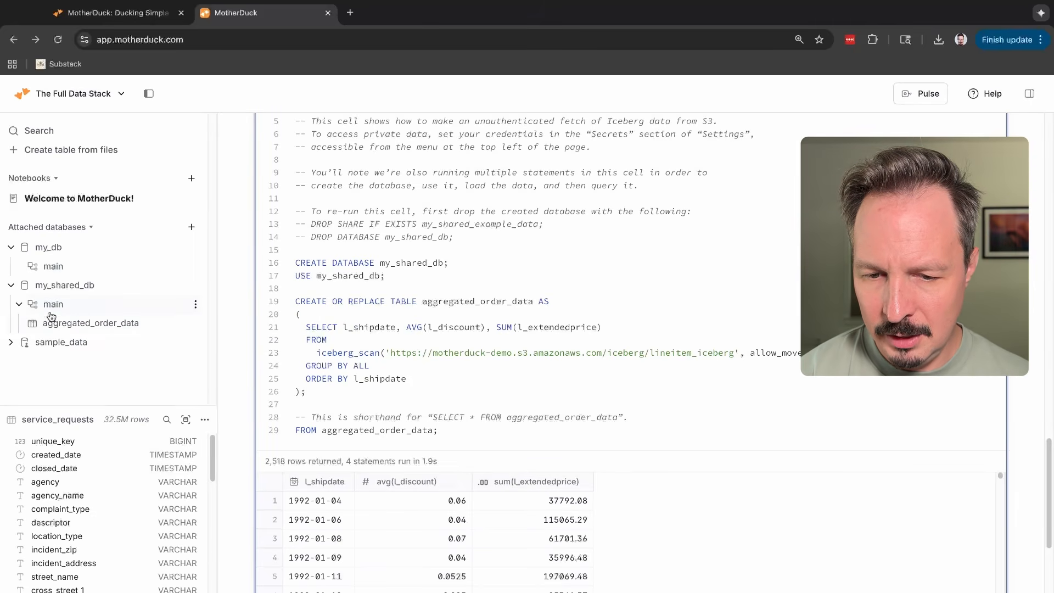
Select aggregated_order_data to list its three columns and 2.52K-row summary
mouse_move(45, 307)
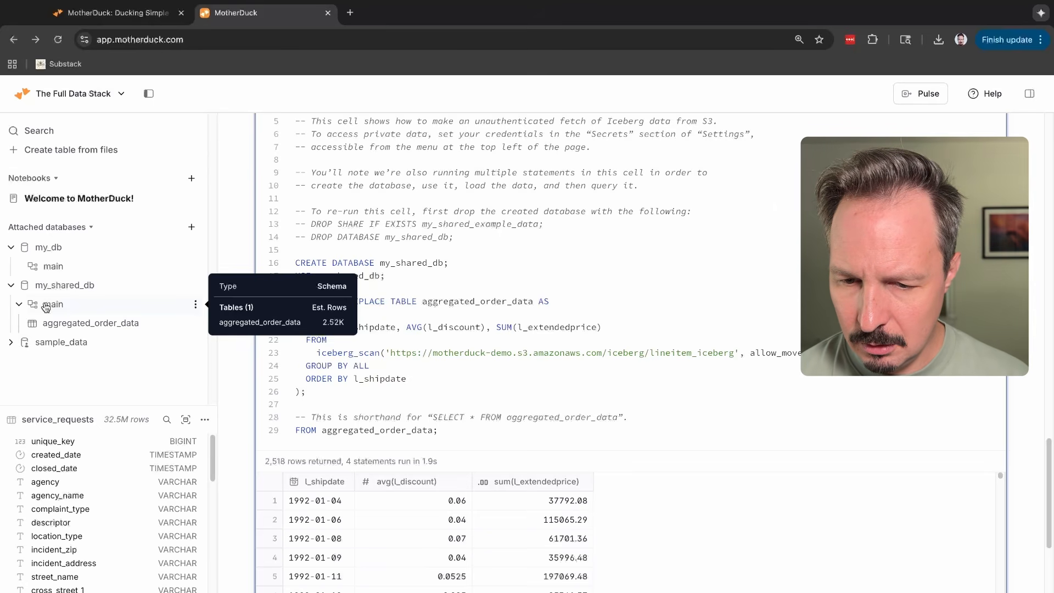
click(52, 324)
mouse_move(54, 291)
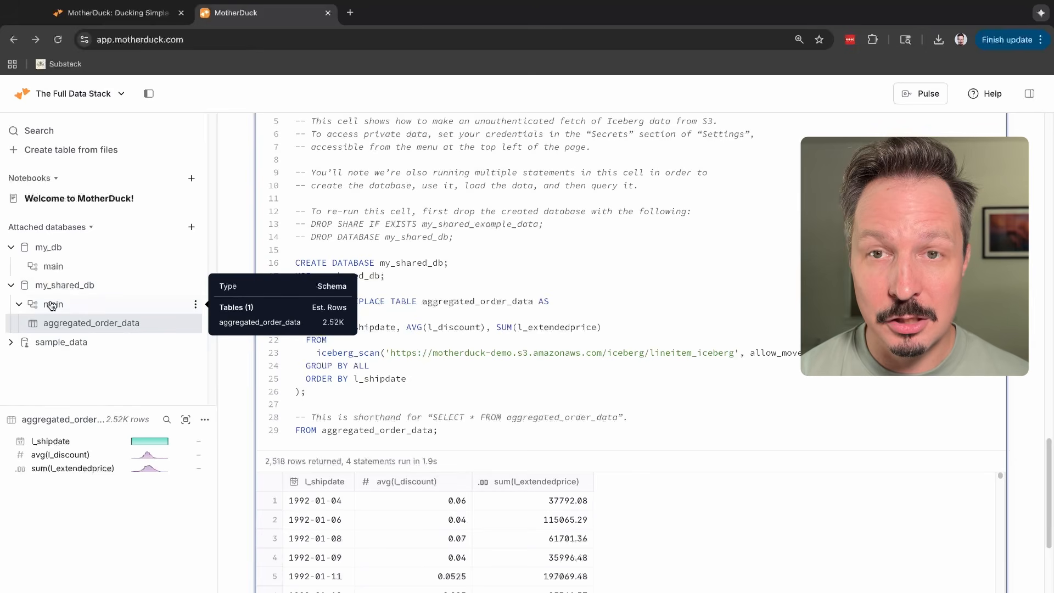
mouse_move(56, 323)
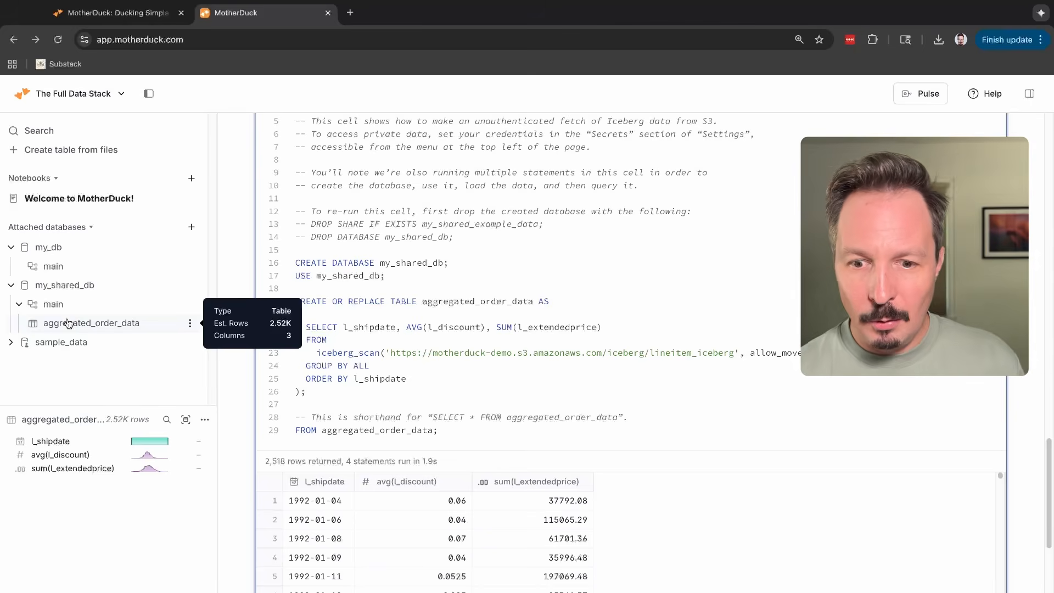
click(65, 329)
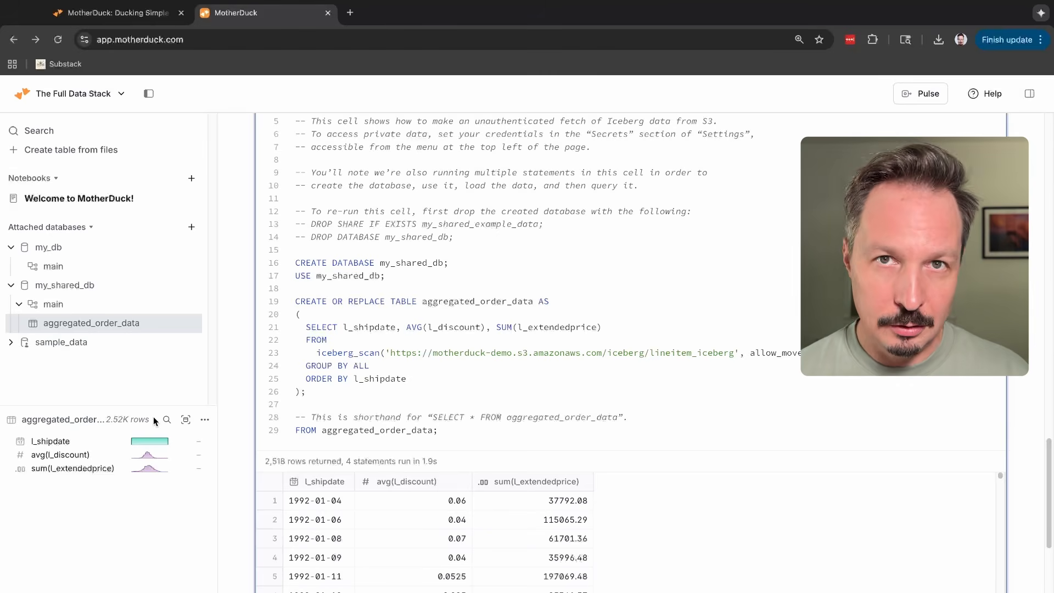
click(65, 325)
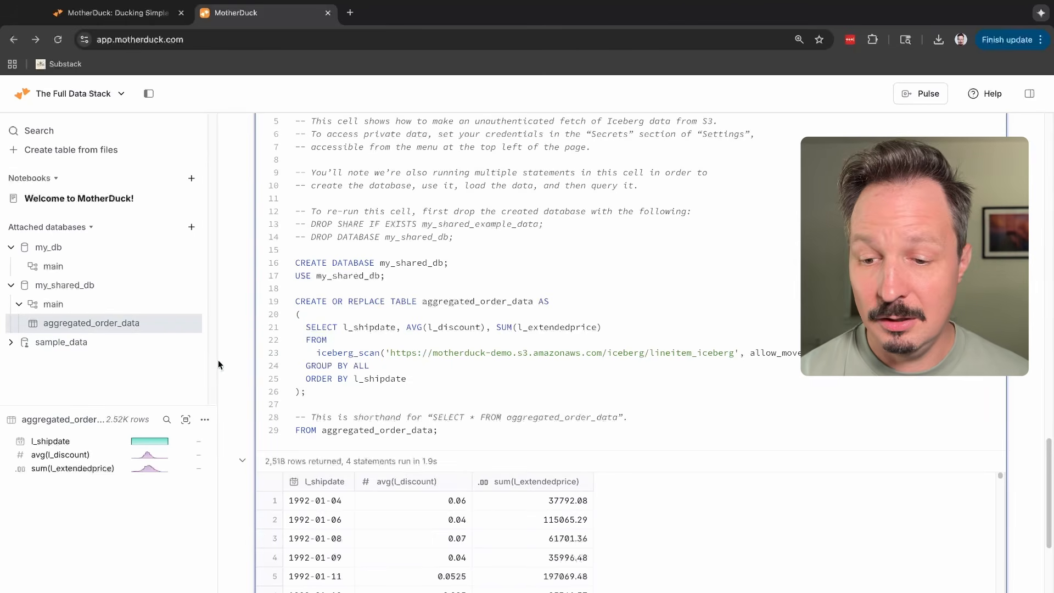
scroll(441, 326, down, 1)
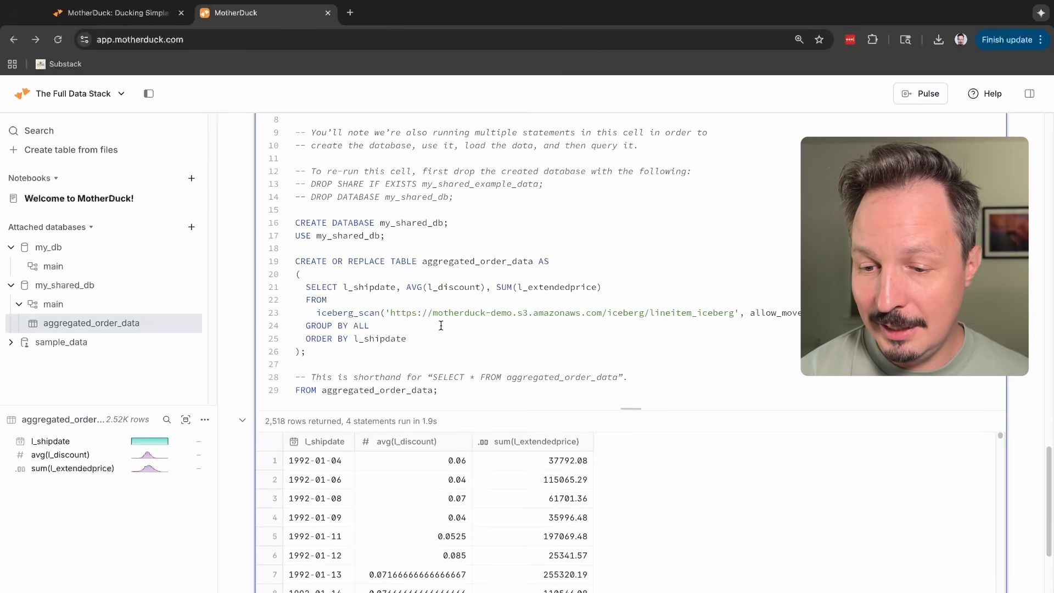
scroll(441, 326, down, 1)
scroll(441, 325, up, 5)
scroll(441, 326, down, 1)
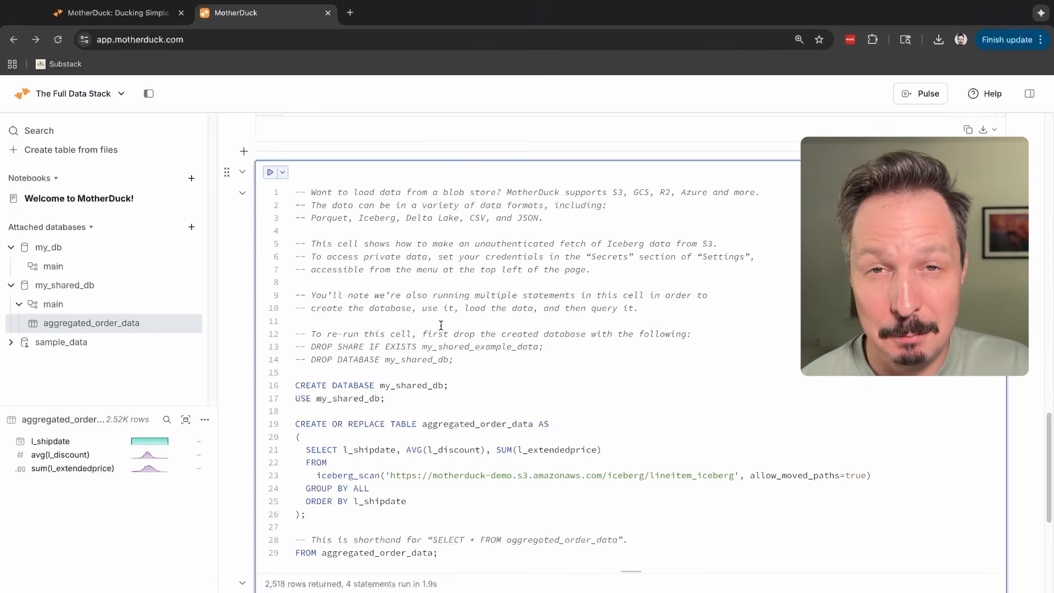
drag(316, 475, 890, 475)
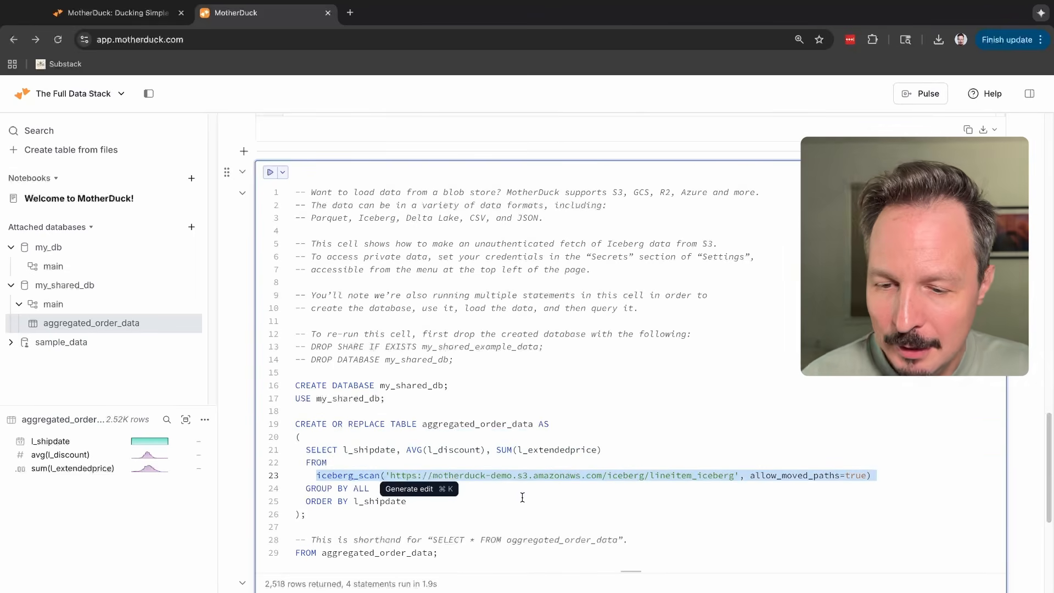
click(479, 497)
click(448, 492)
click(434, 501)
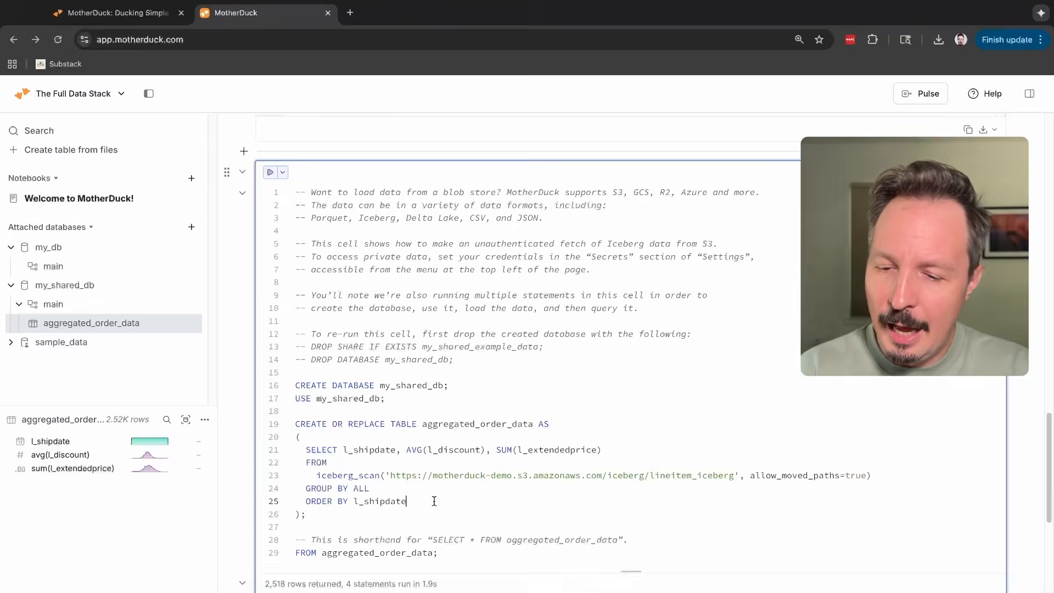
scroll(434, 502, down, 5)
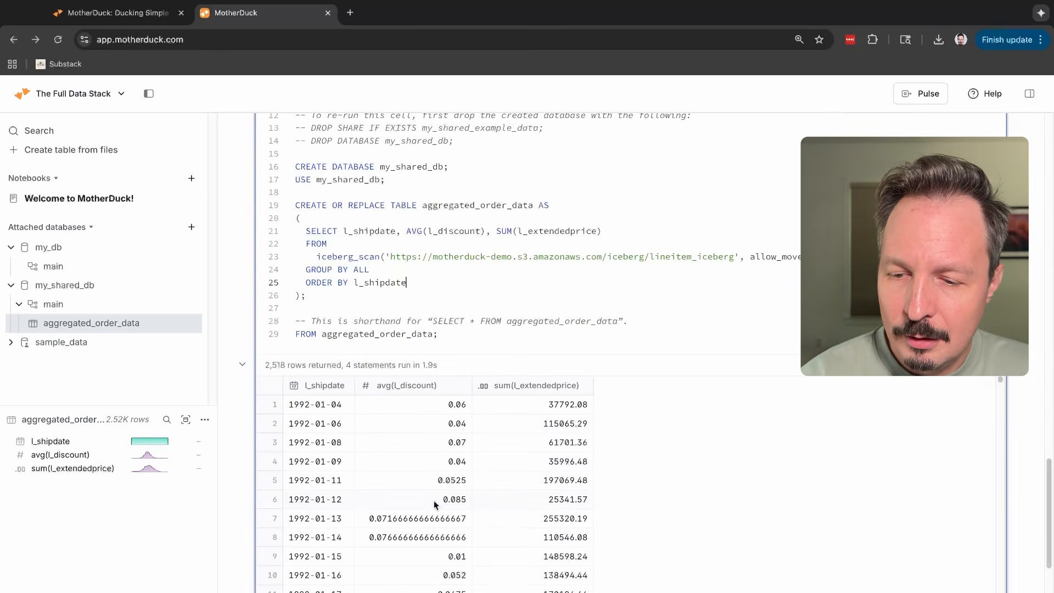
Review the query lines, from the iceberg_scan call through GROUP BY ALL and ORDER BY l_shipdate
scroll(552, 283, up, 2)
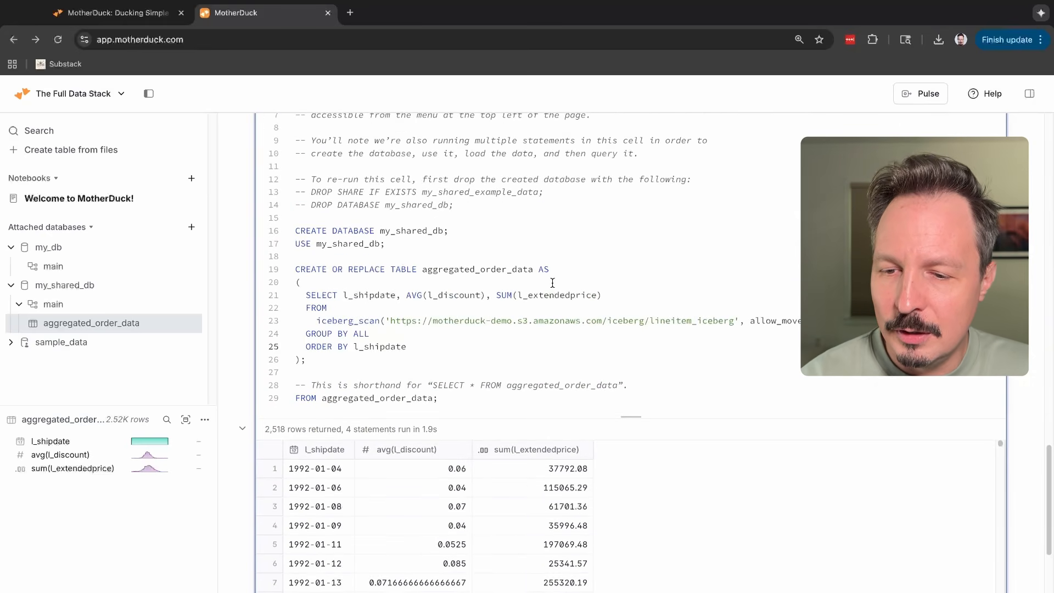
drag(317, 322, 805, 321)
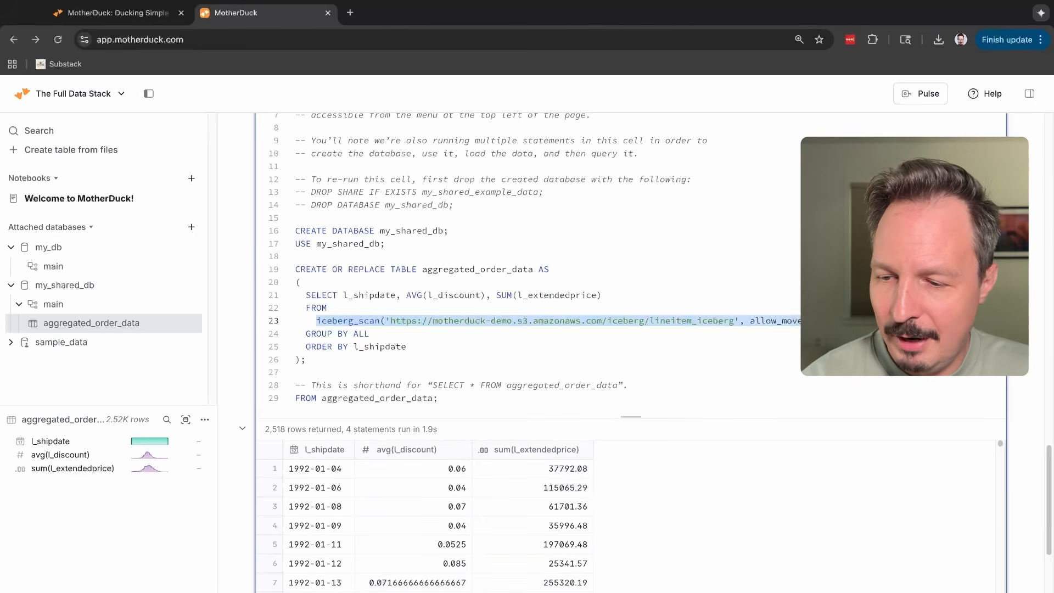
click(856, 322)
click(377, 334)
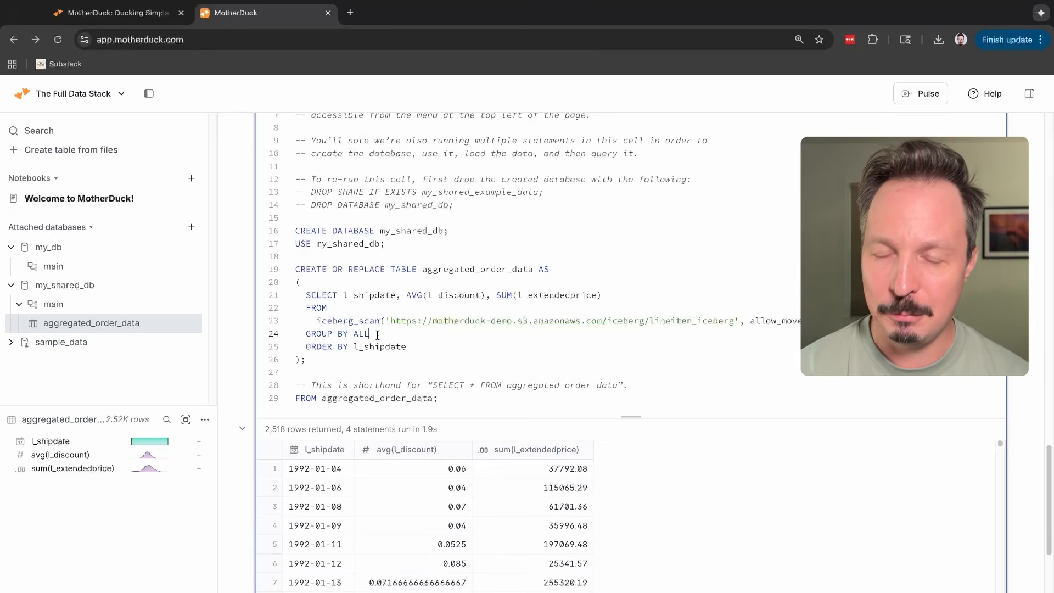
scroll(378, 335, up, 2)
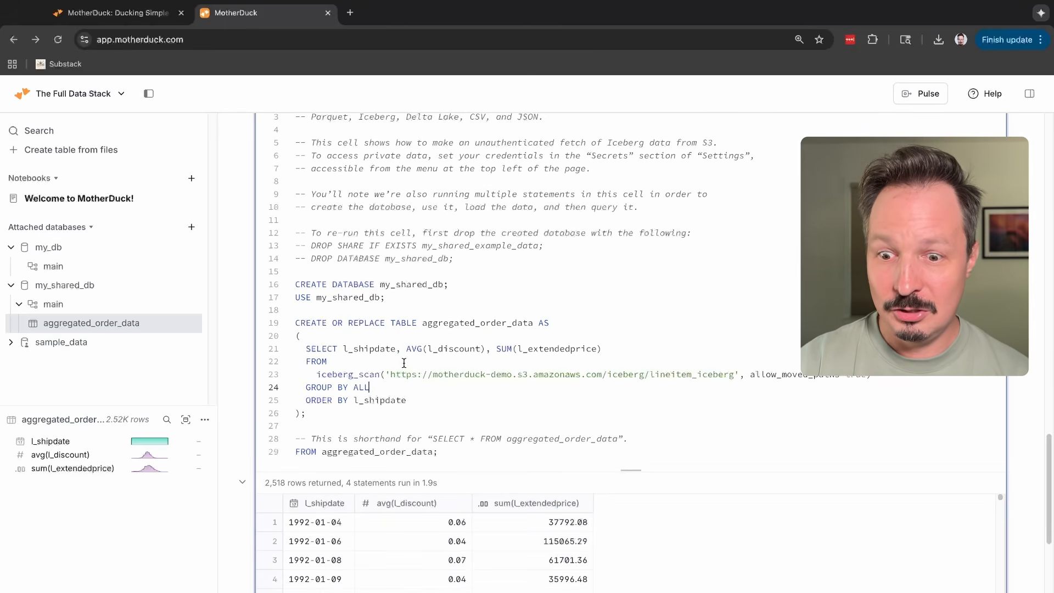
click(421, 403)
scroll(421, 404, down, 2)
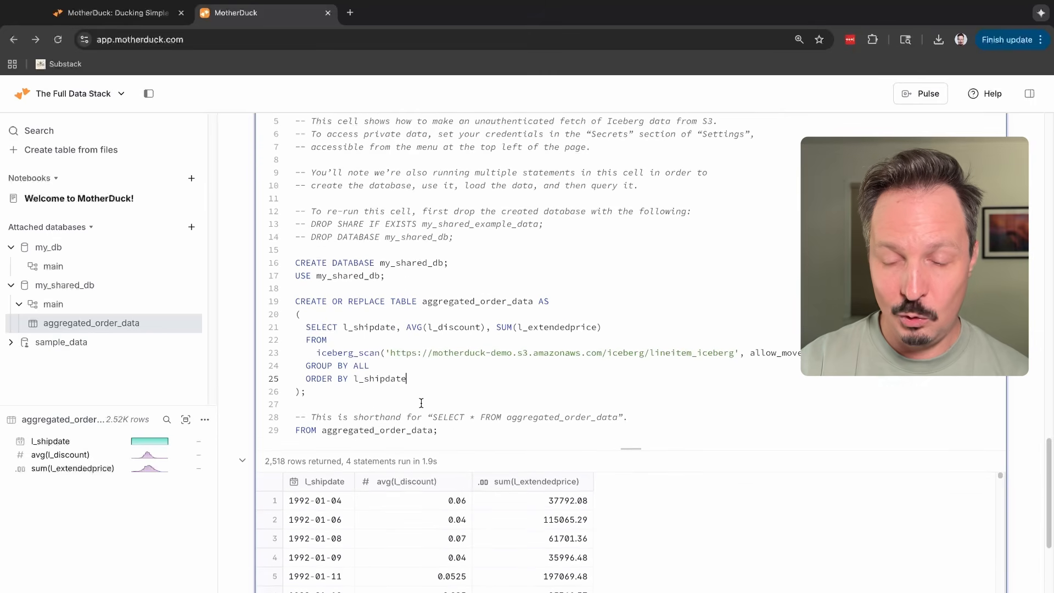
click(352, 369)
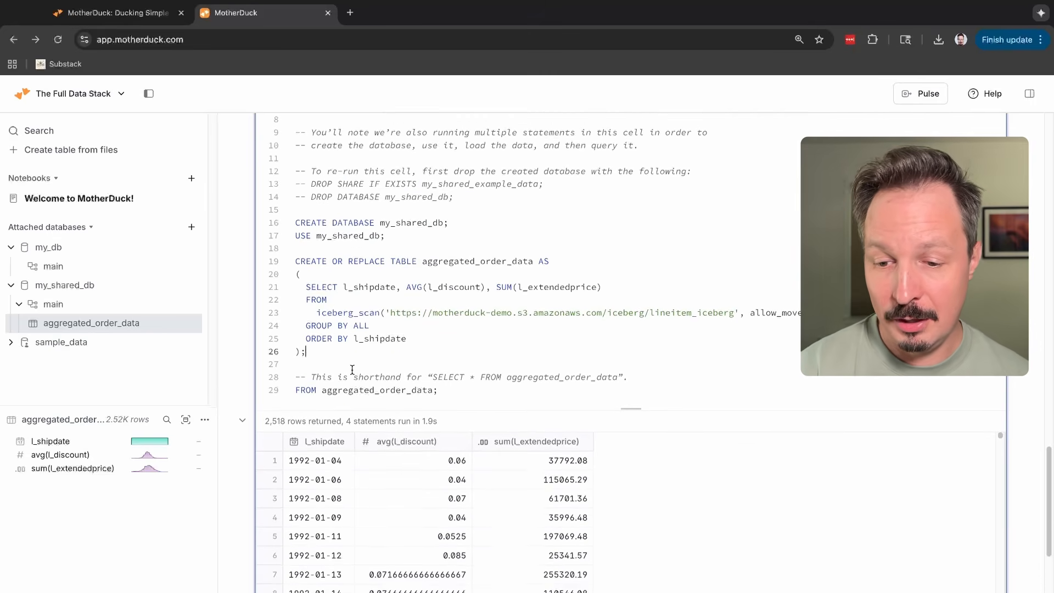
Scroll down to the FROM aggregated_order_data line and the sharing cell below its results
scroll(384, 371, up, 5)
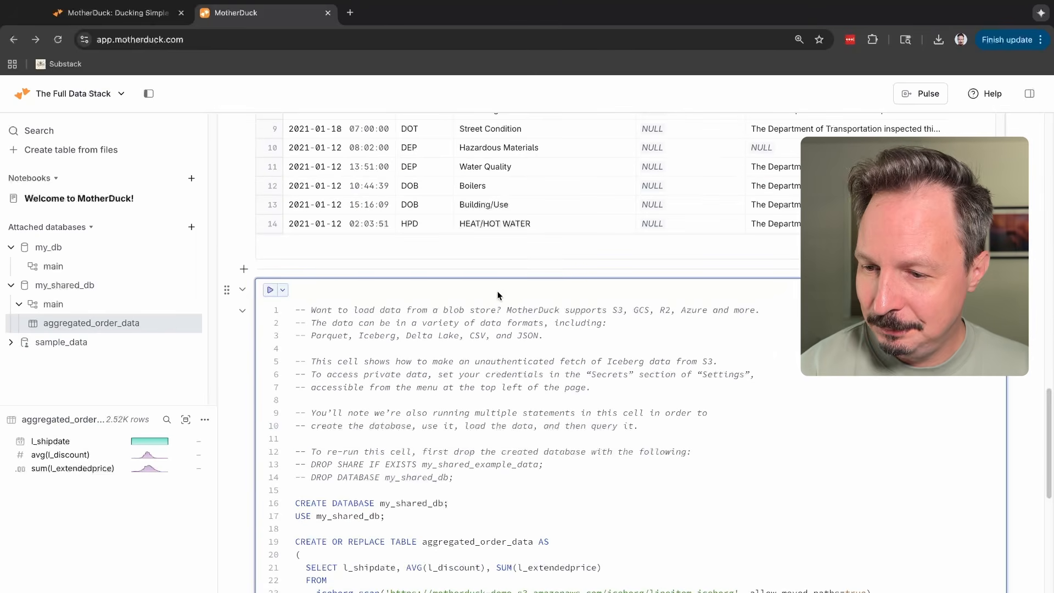
scroll(522, 351, down, 5)
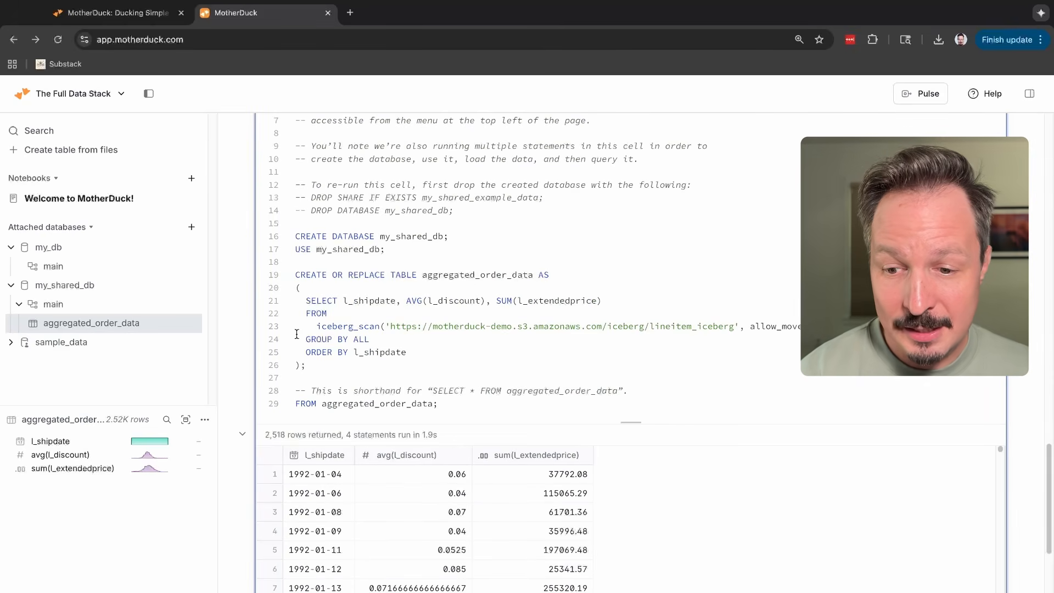
scroll(435, 359, down, 1)
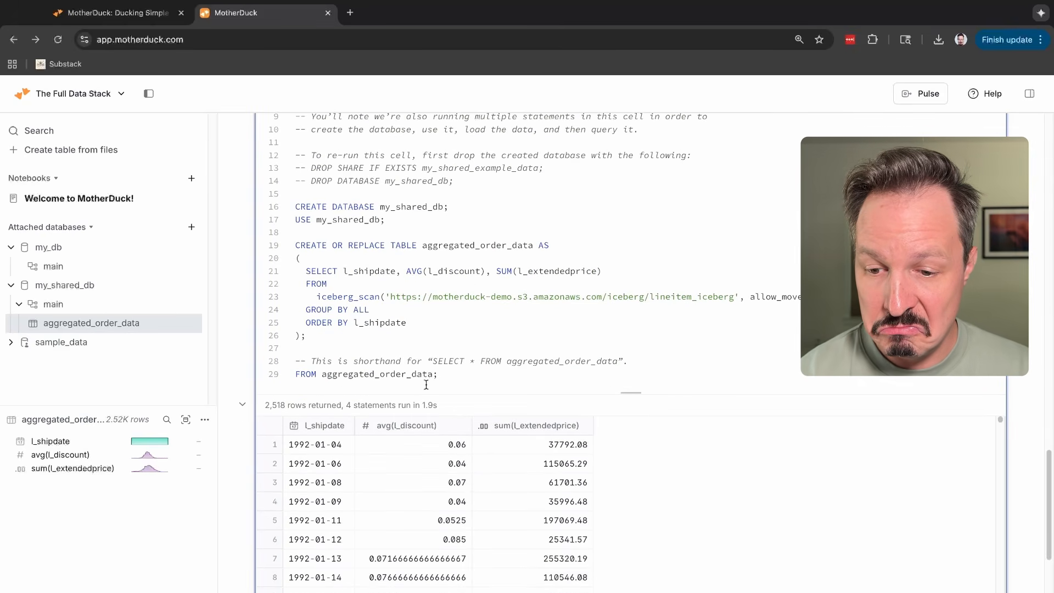
drag(446, 375, 295, 376)
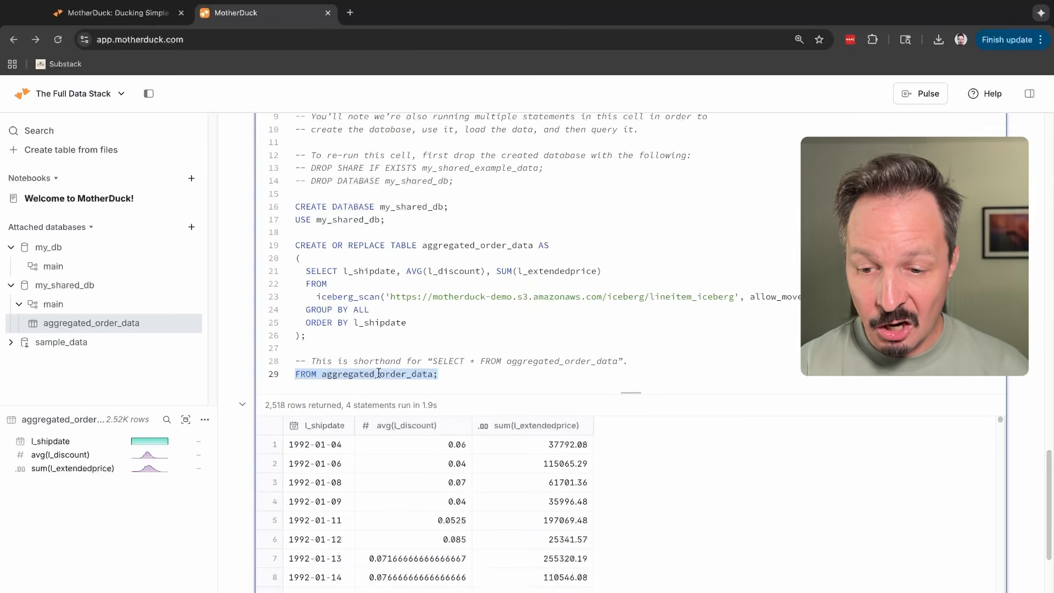
click(567, 374)
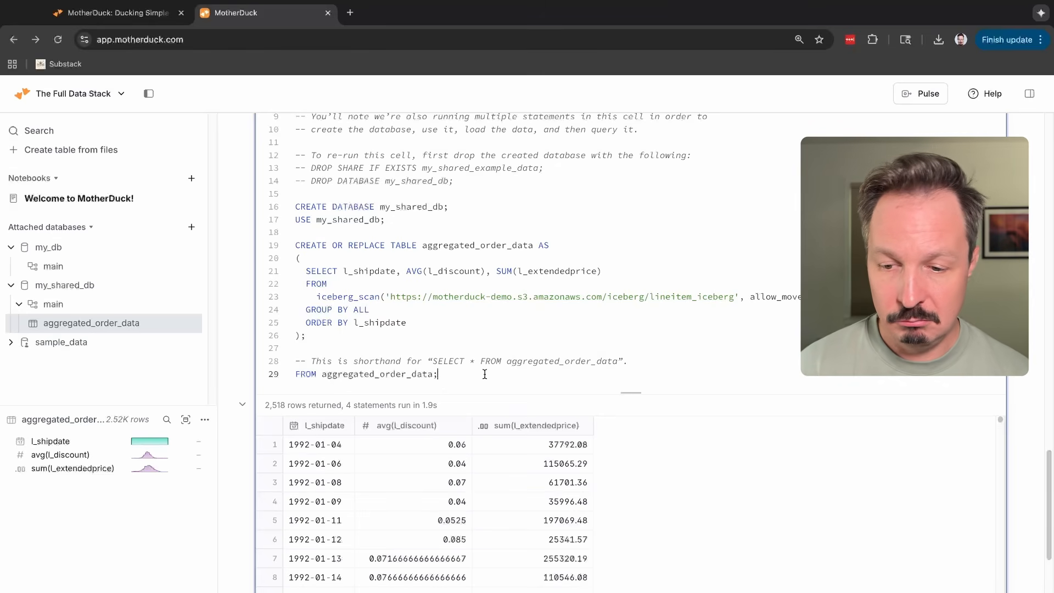
scroll(489, 385, down, 5)
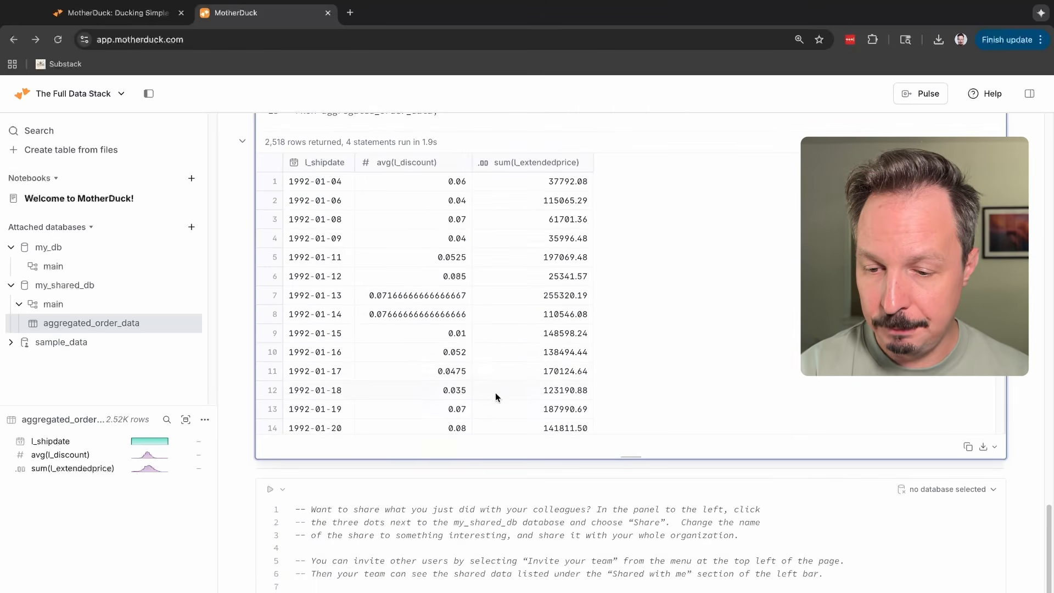
scroll(498, 379, down, 2)
scroll(497, 379, up, 2)
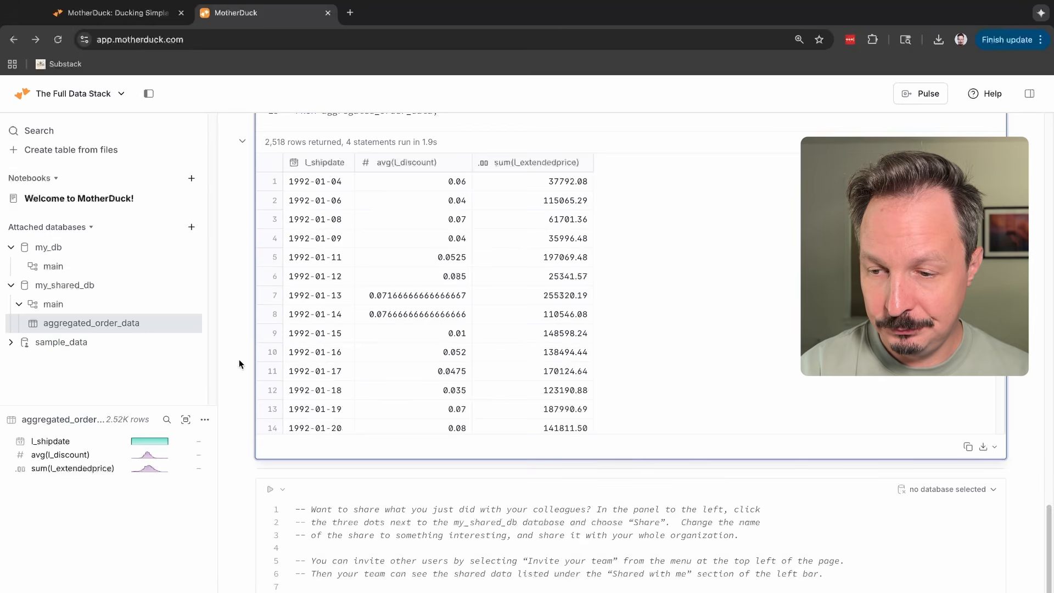
scroll(229, 406, down, 4)
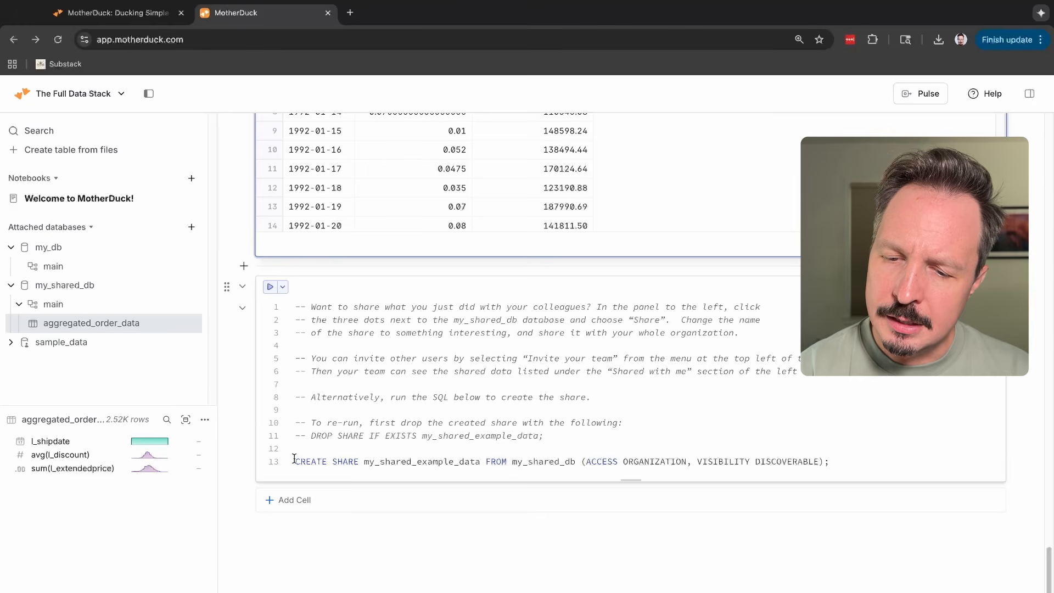
double_click(335, 462)
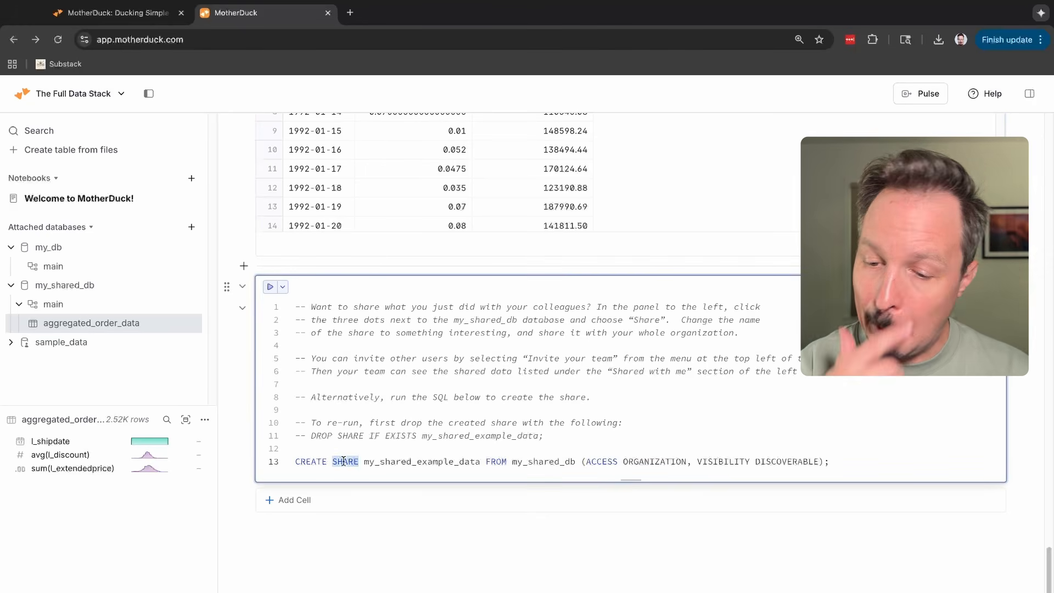
click(344, 462)
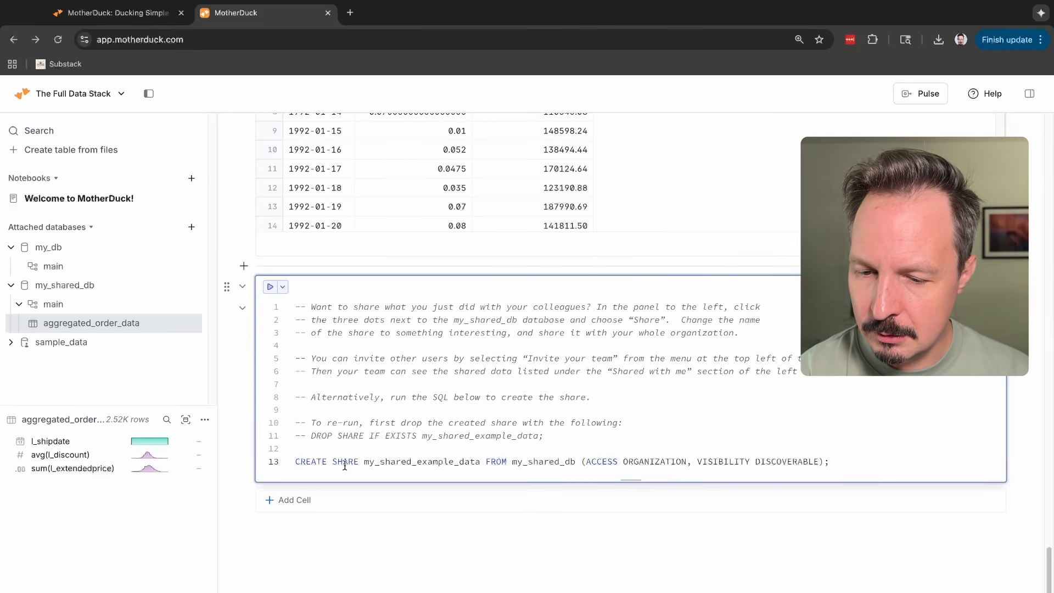
double_click(386, 463)
click(504, 447)
double_click(543, 461)
scroll(463, 322, up, 4)
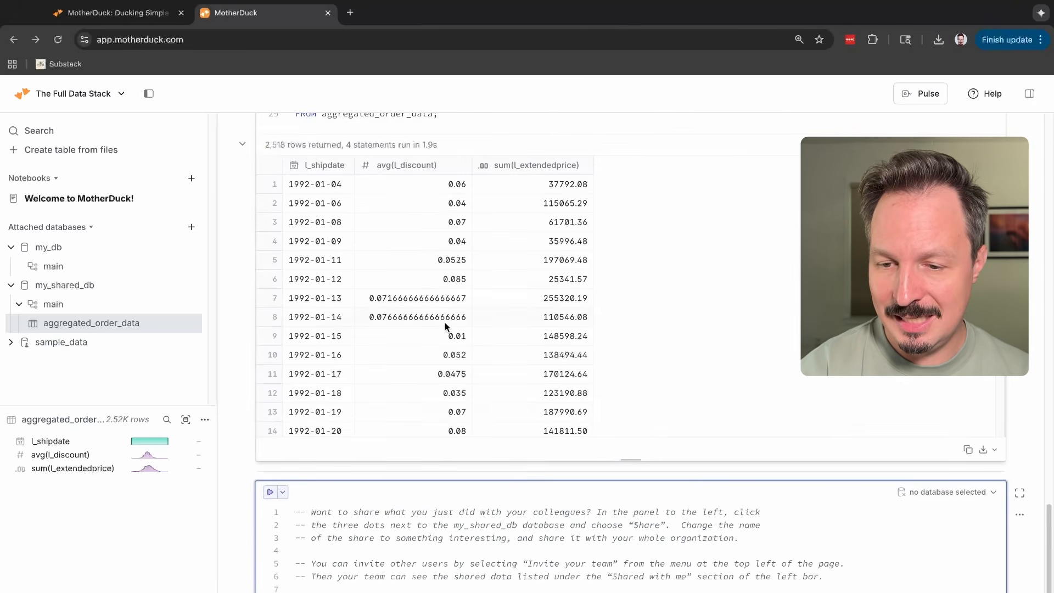
scroll(444, 326, down, 5)
scroll(238, 436, down, 4)
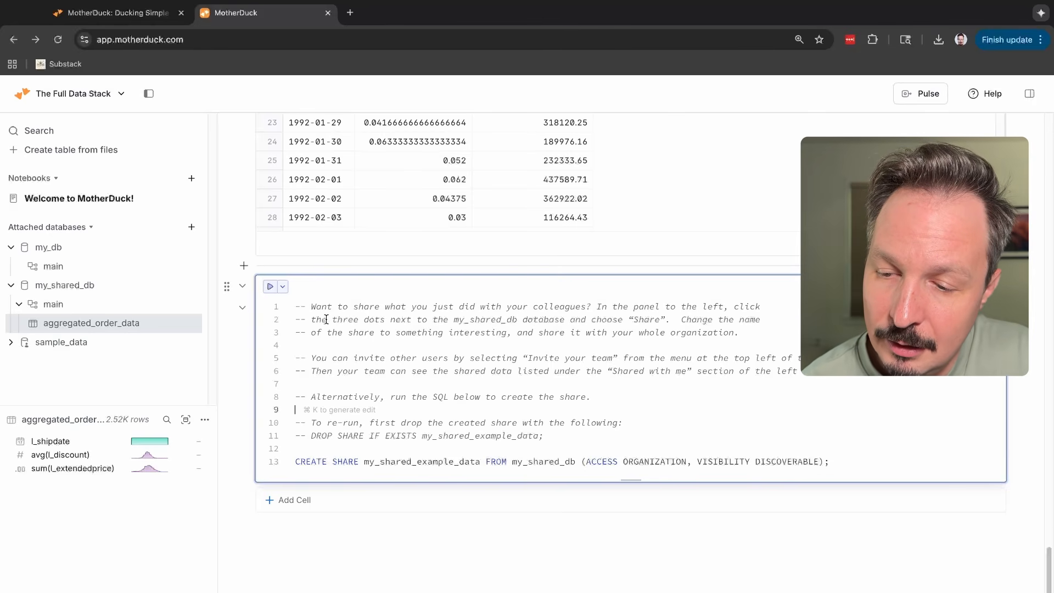
Start a share of my_shared_db from its actions menu, then cancel it
mouse_move(137, 295)
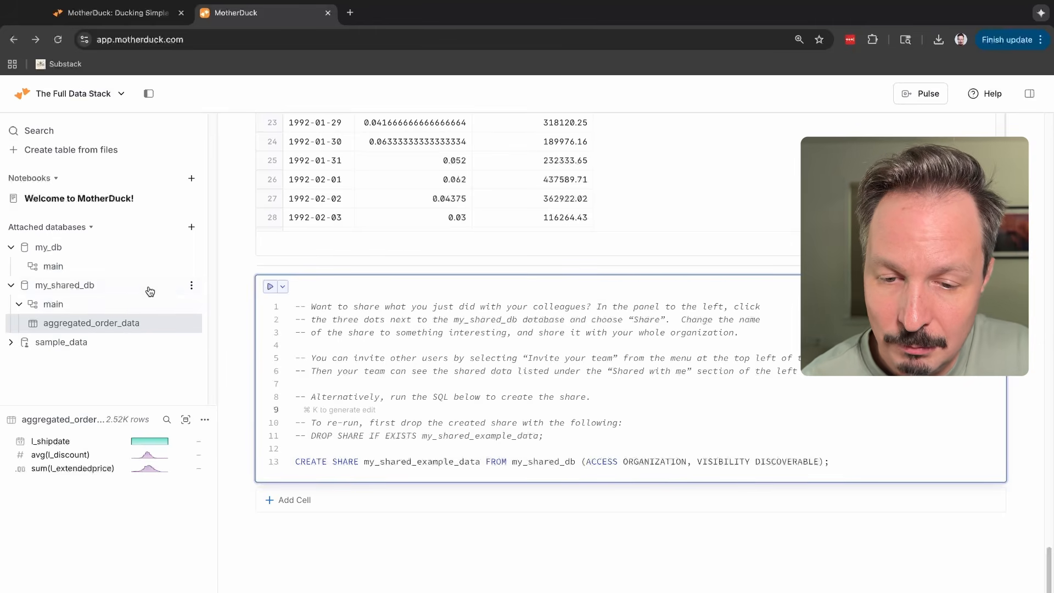
click(191, 286)
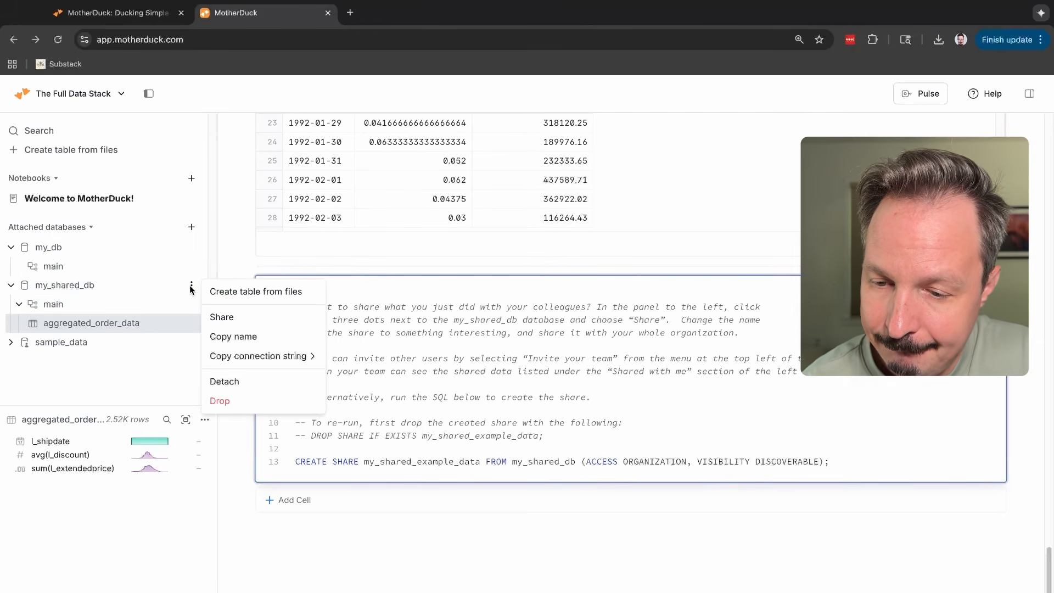
click(219, 311)
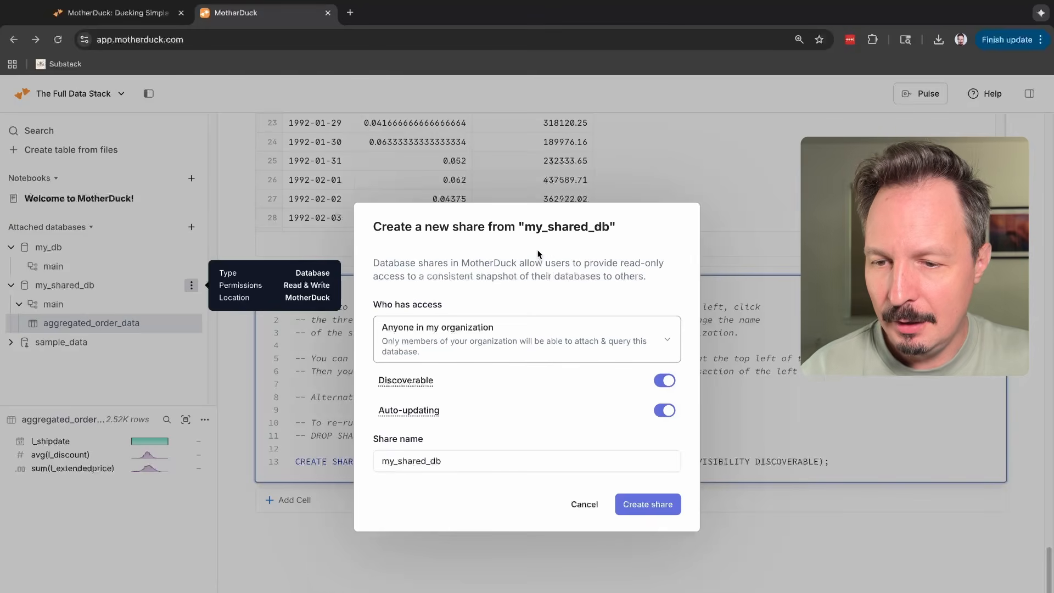
click(579, 504)
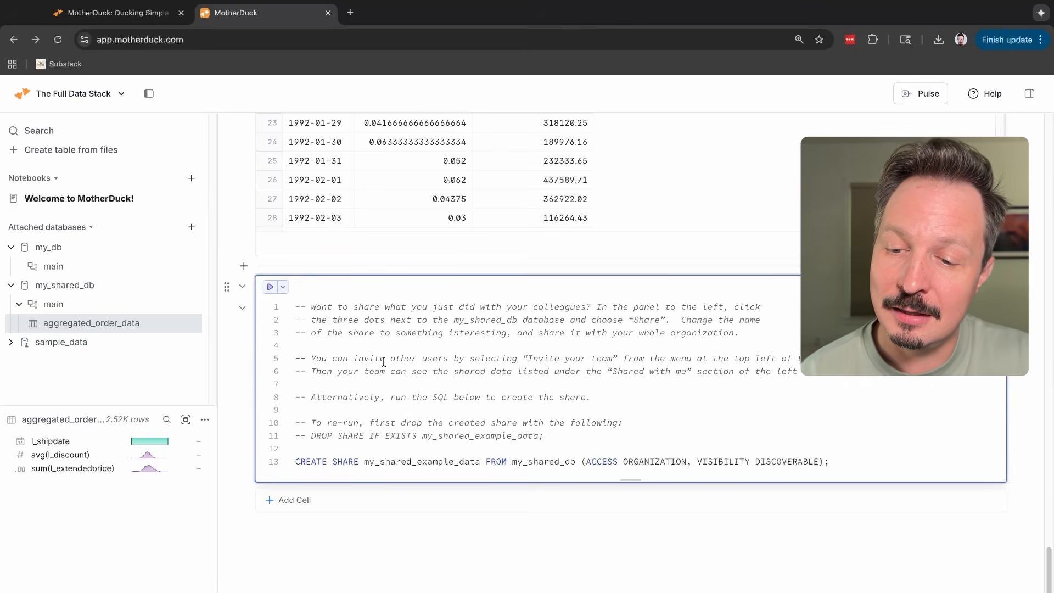
Create an organization-wide share of my_shared_db named 'VERY COOL'
click(191, 285)
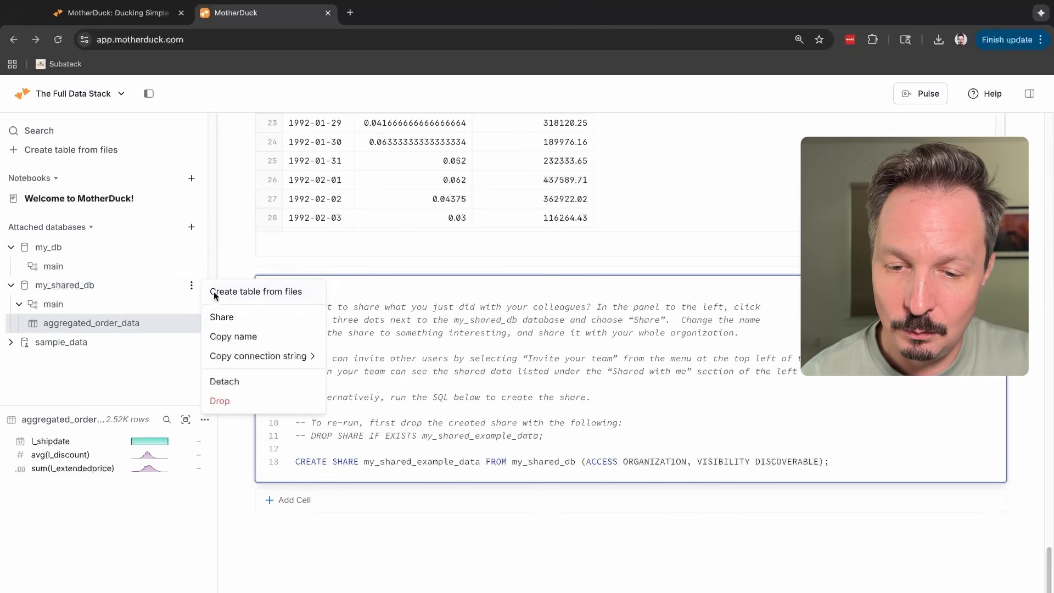
click(222, 318)
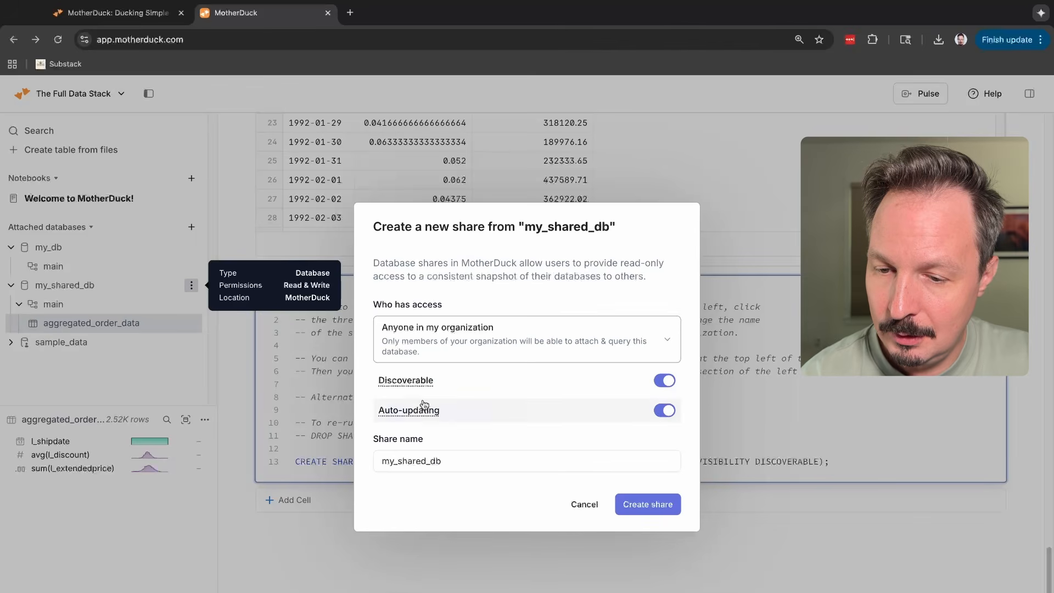
drag(452, 458, 352, 463)
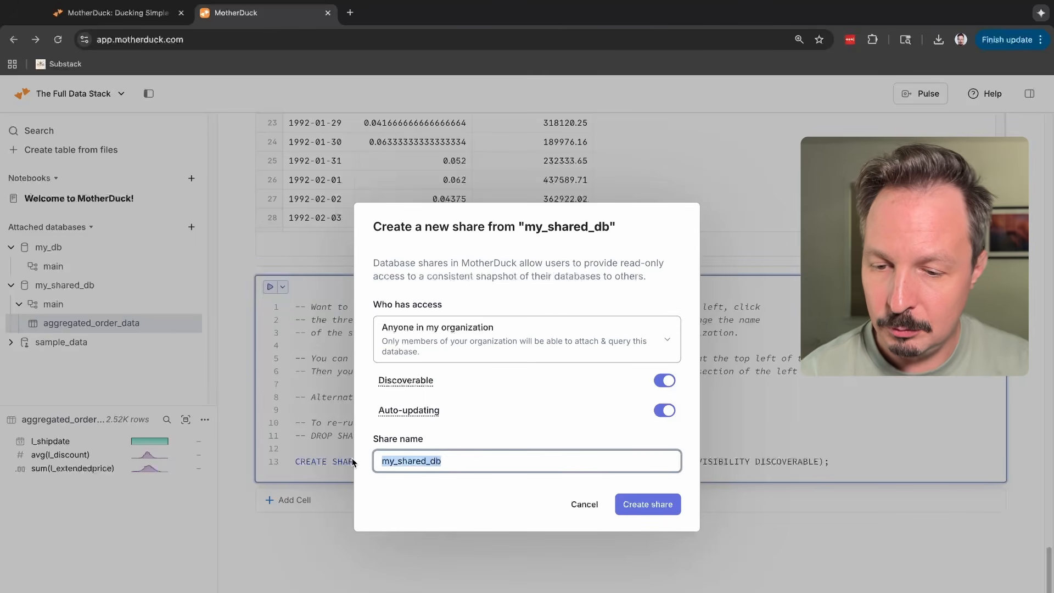
text(VERY COOL)
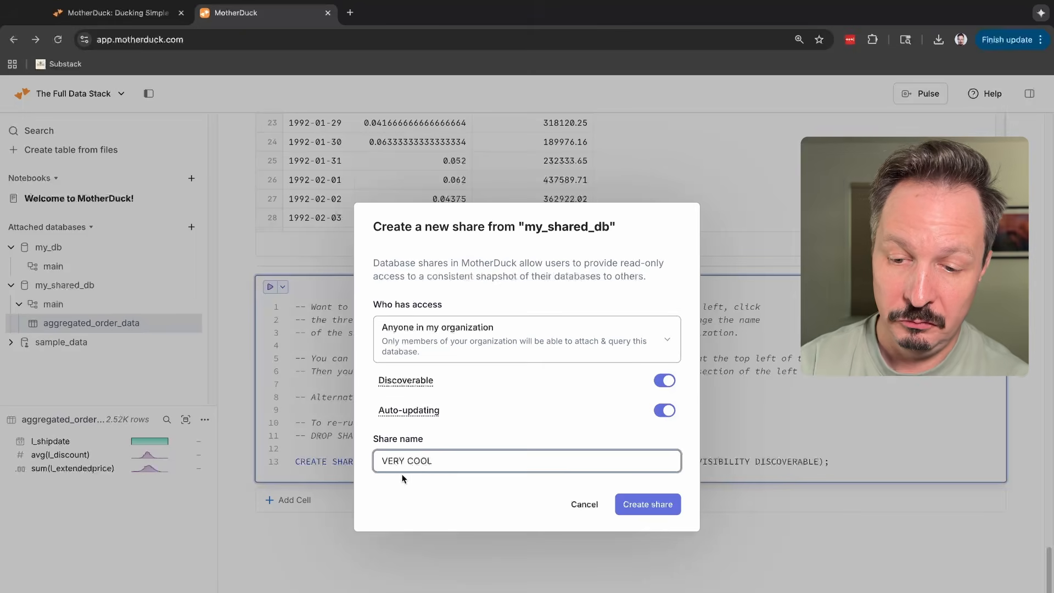
click(648, 511)
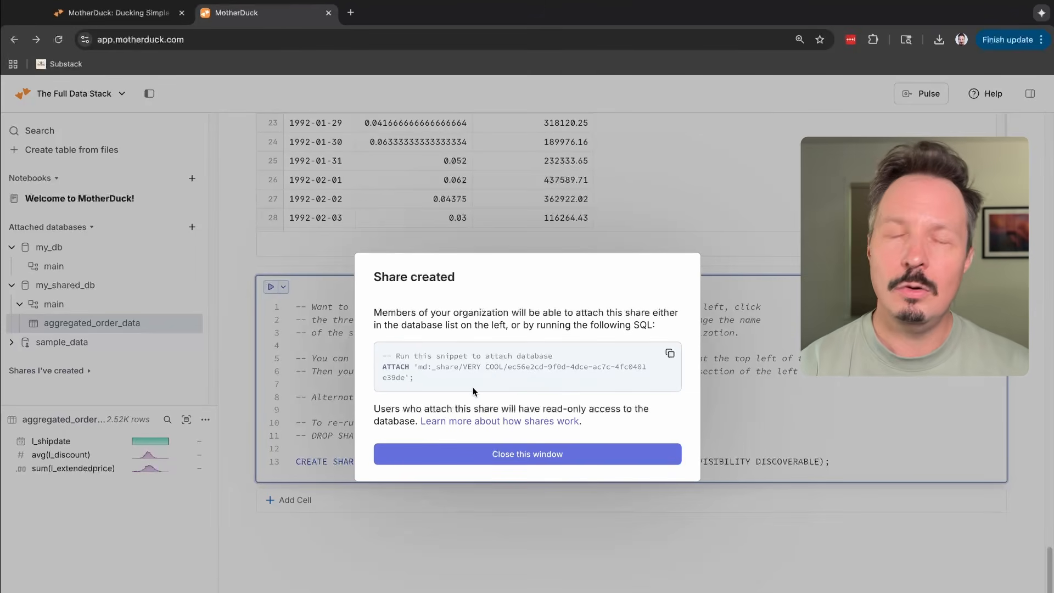
Copy the new share's ATTACH snippet, close the confirmation, and review the CREATE SHARE statement
click(670, 354)
click(544, 455)
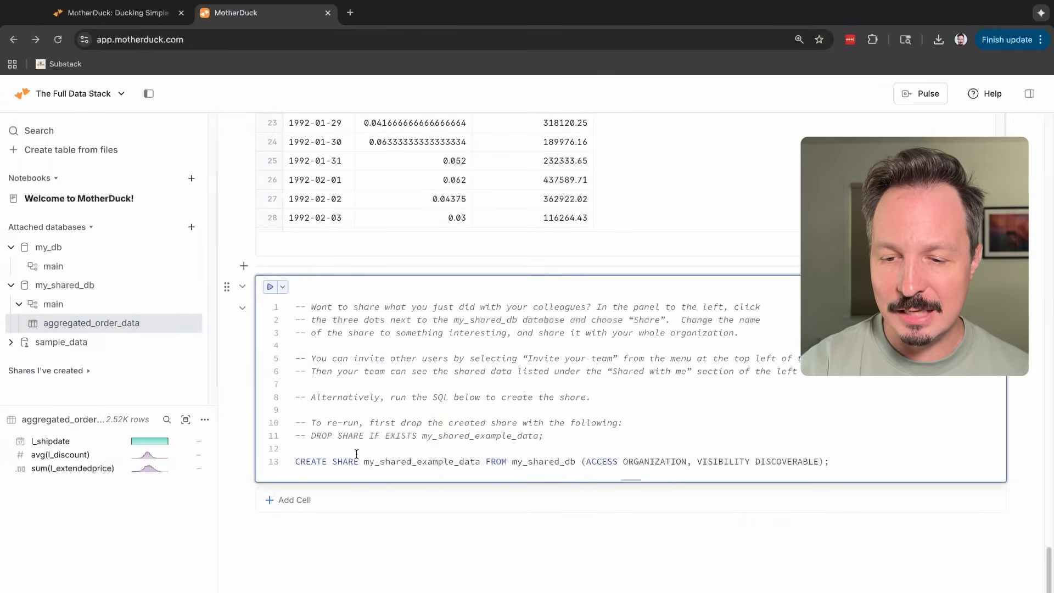
drag(295, 464, 850, 467)
click(850, 467)
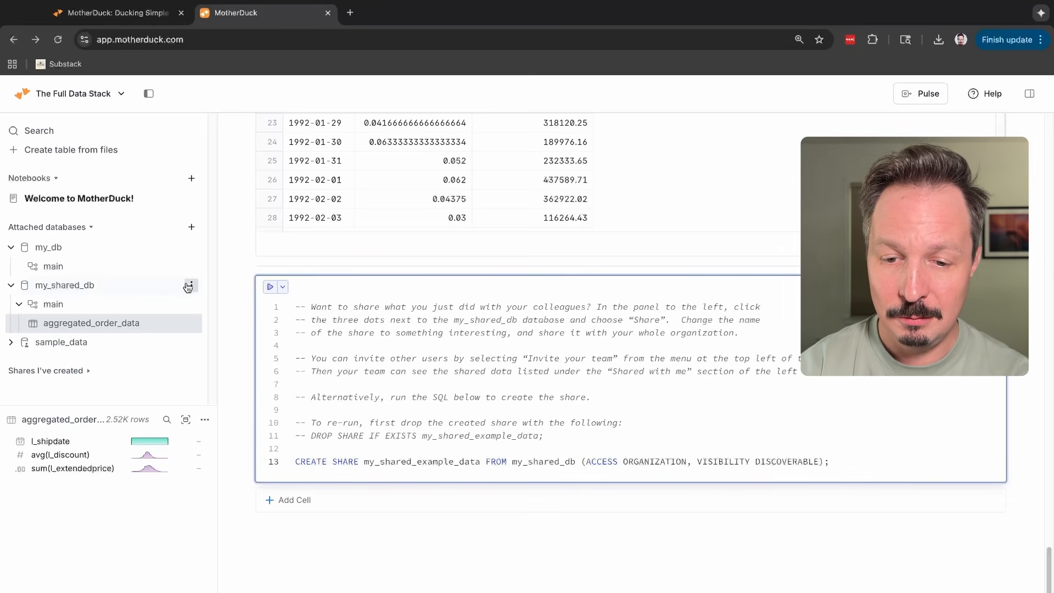
Copy the full share_url value from the CREATE SHARE cell's result
click(191, 286)
click(486, 414)
click(385, 434)
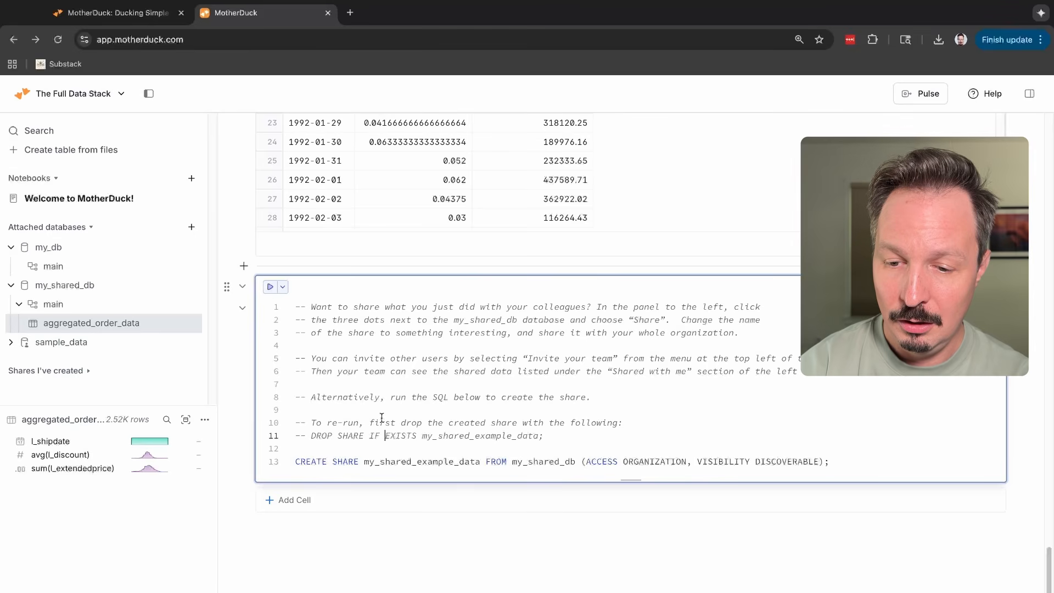
click(860, 460)
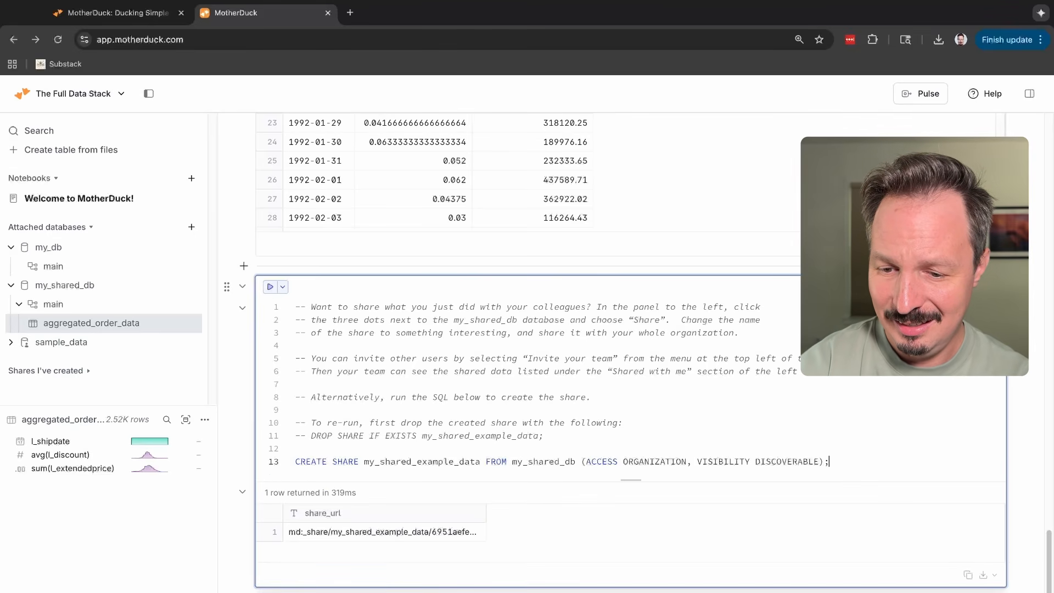
click(418, 533)
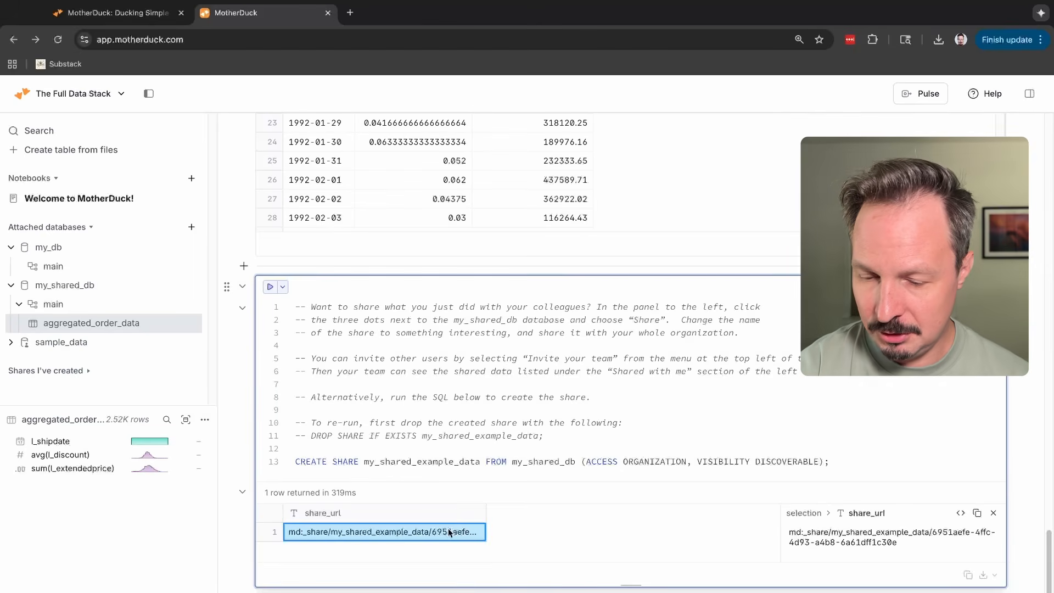
click(977, 513)
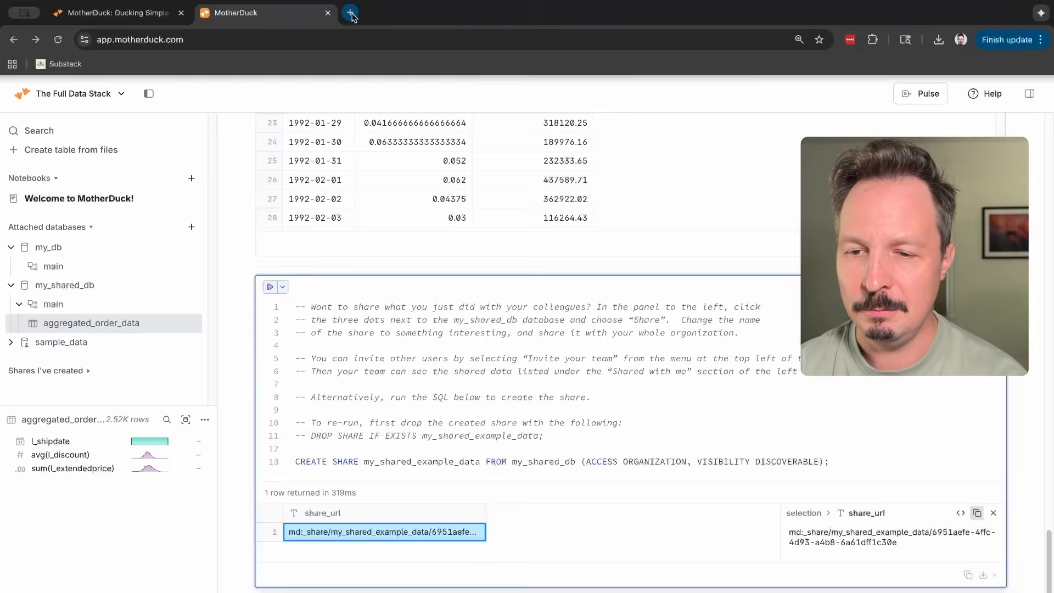
In a new browser tab, search for BigQuery and go to the BigQuery console
key(ctrl+t)
text(vig)
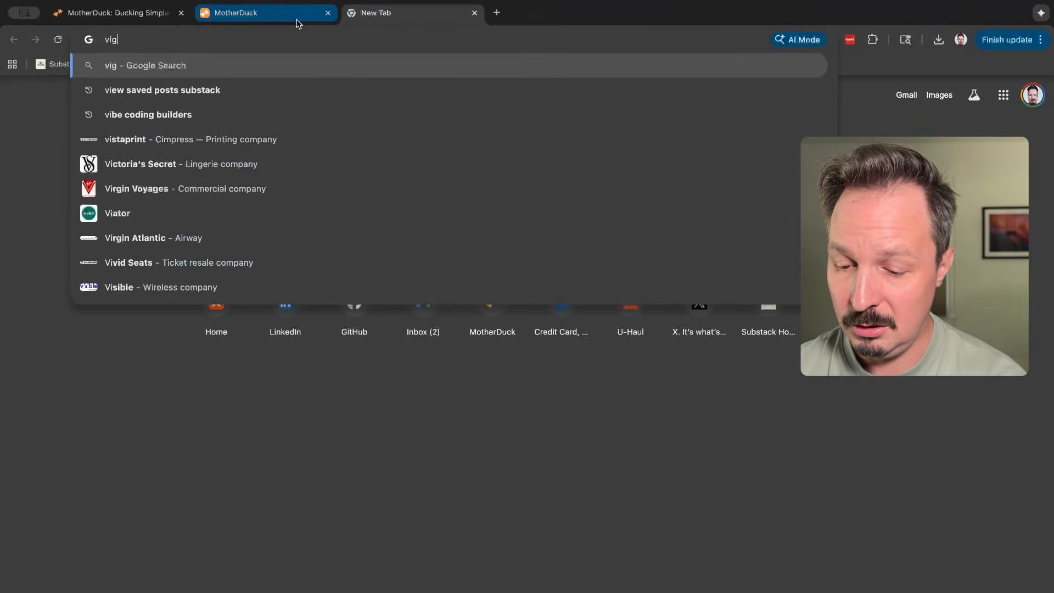
key(BackSpace)
key(BackSpace)
key(BackSpace)
text(big)
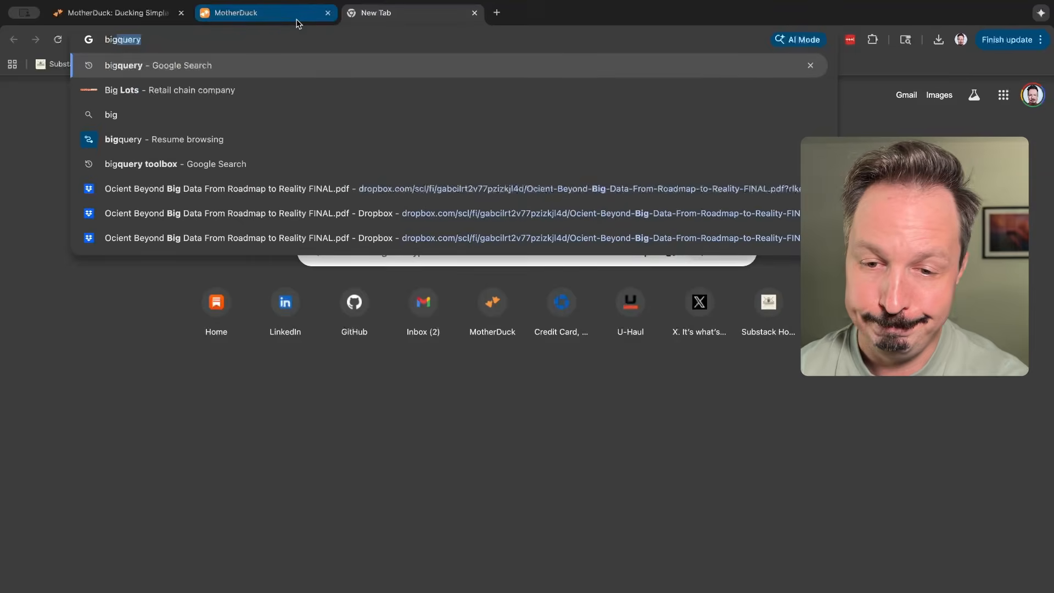
key(Return)
click(160, 229)
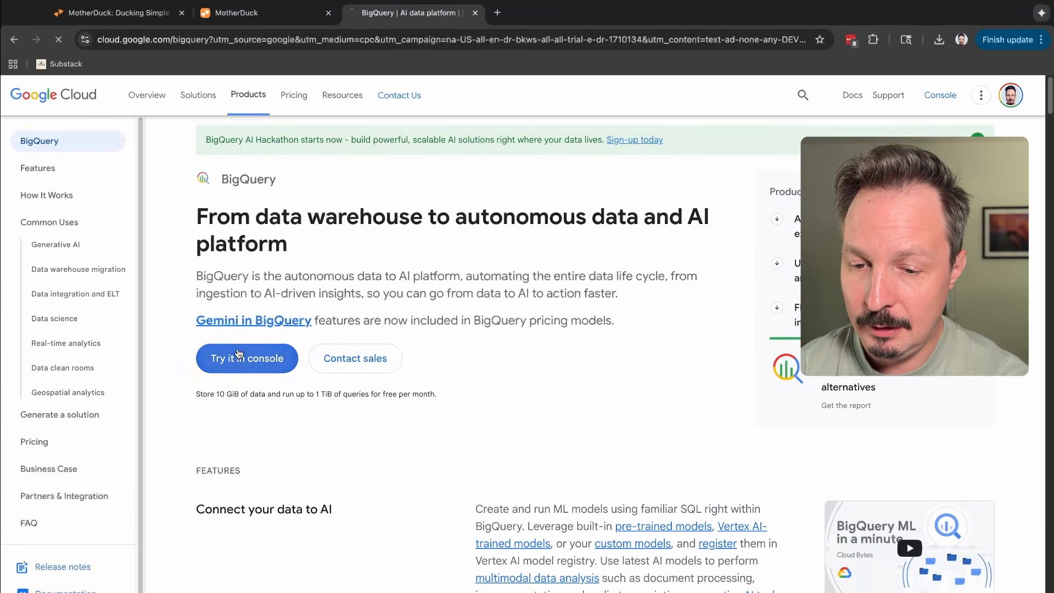
click(239, 356)
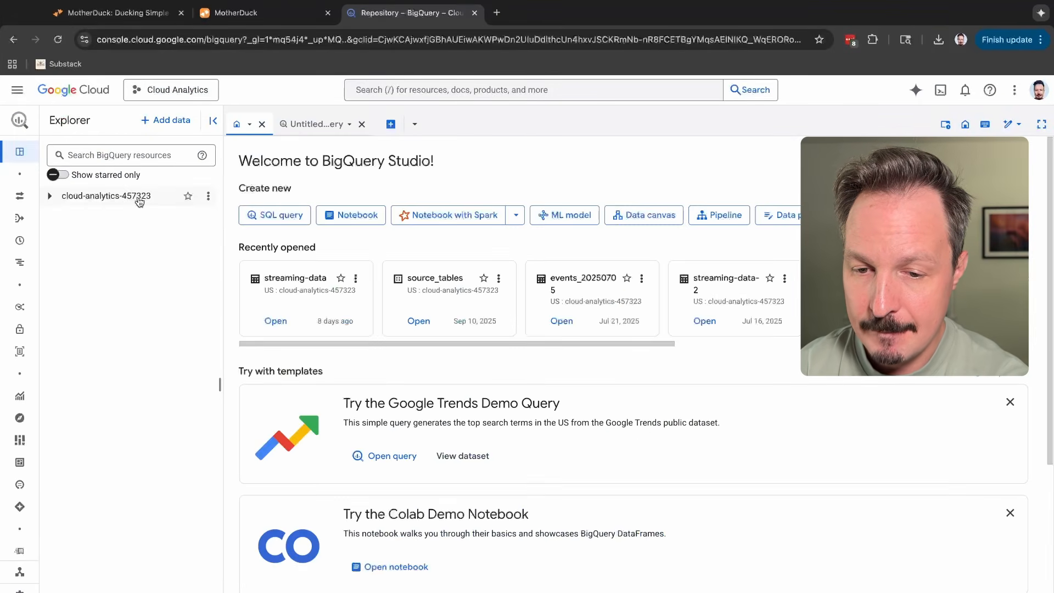
Open the streaming-data table under source_tables and copy its share link
click(49, 196)
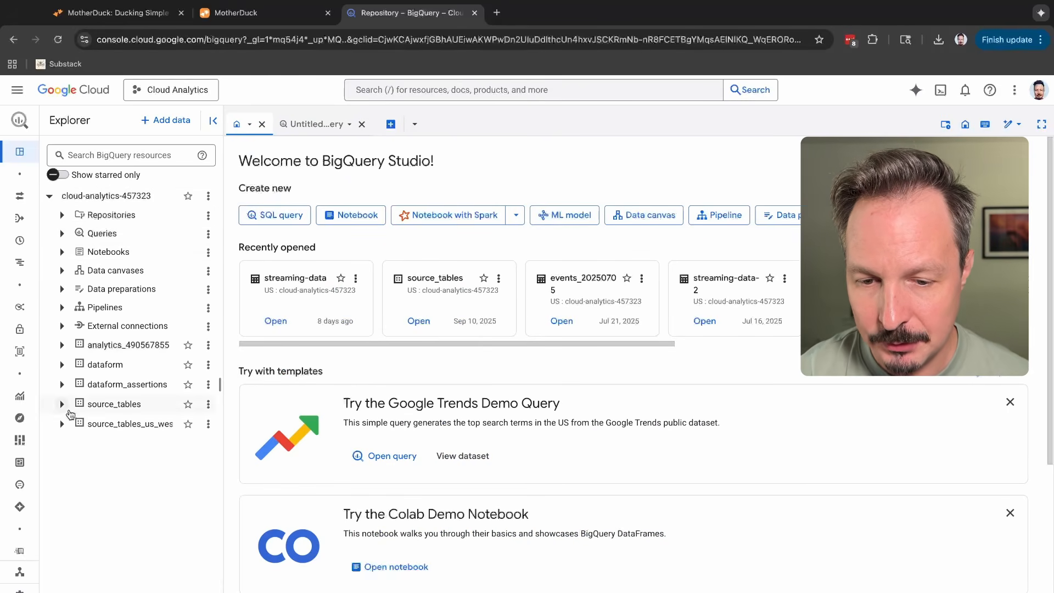
click(62, 404)
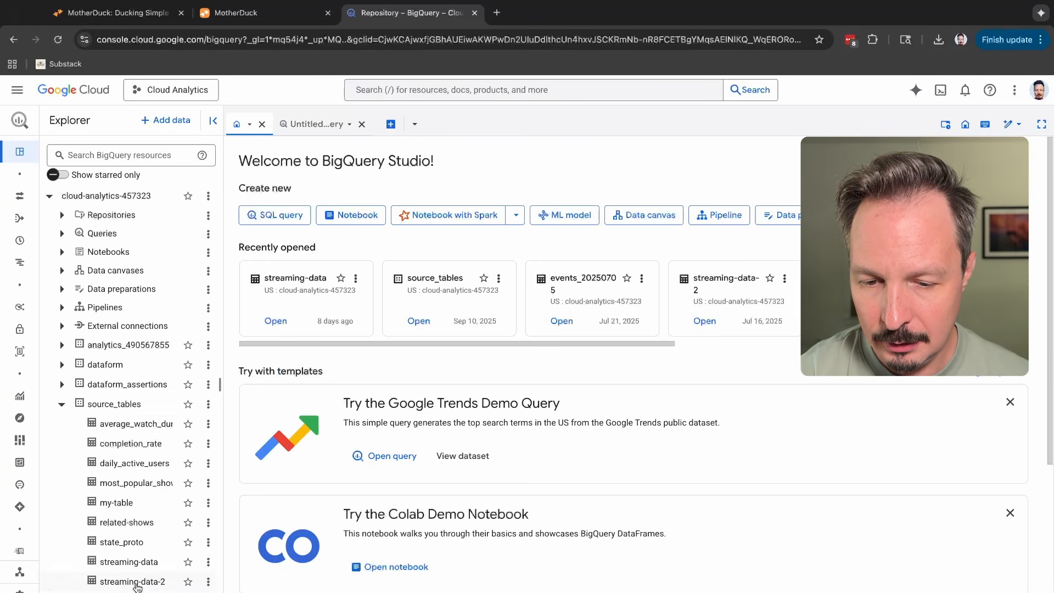
click(135, 566)
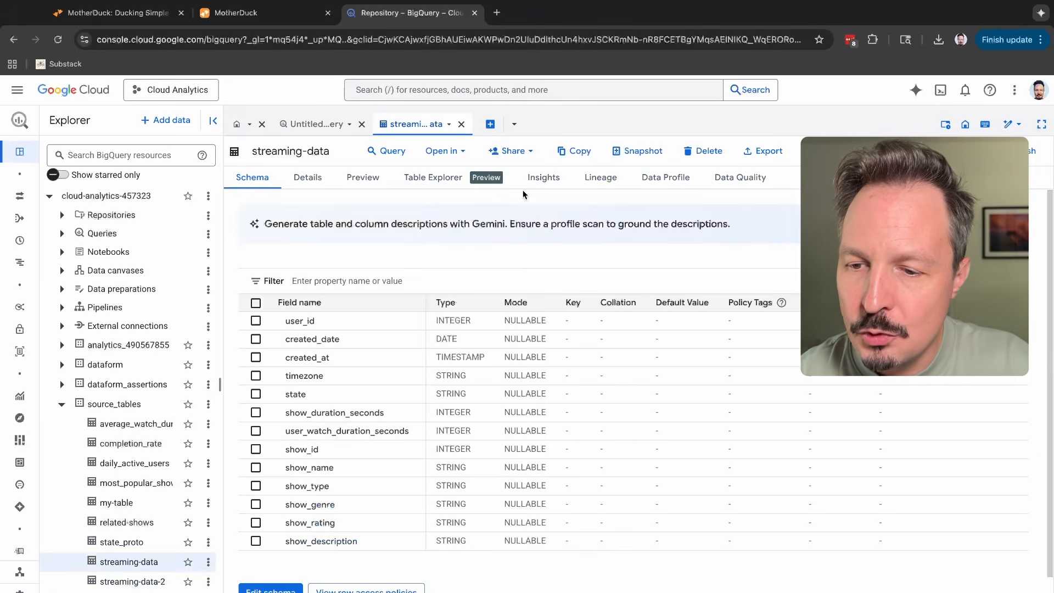
click(522, 157)
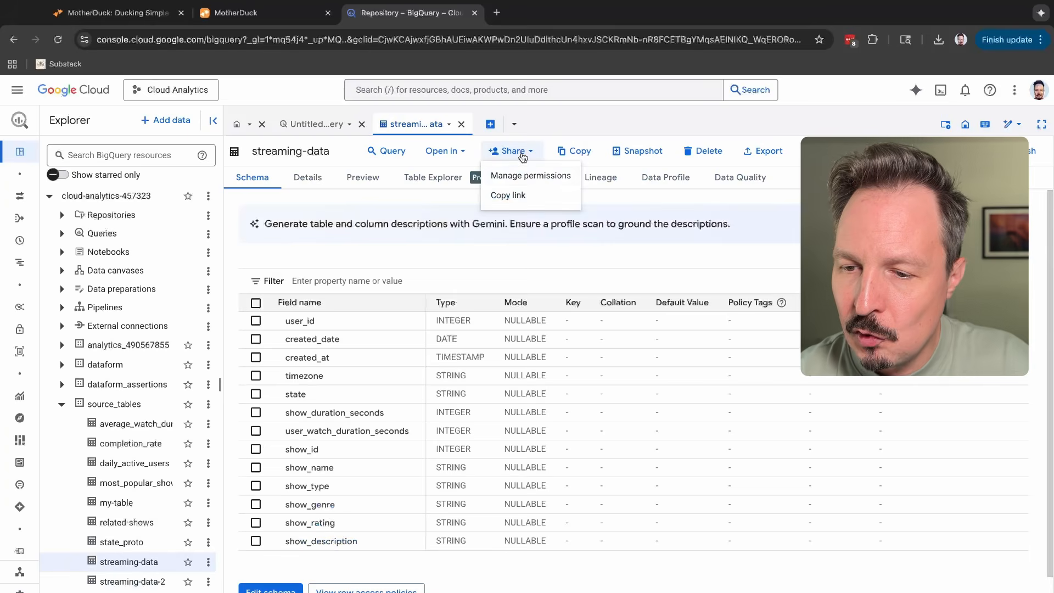
click(519, 199)
Load the copied streaming-data link in a new tab, then close both BigQuery tabs
click(499, 14)
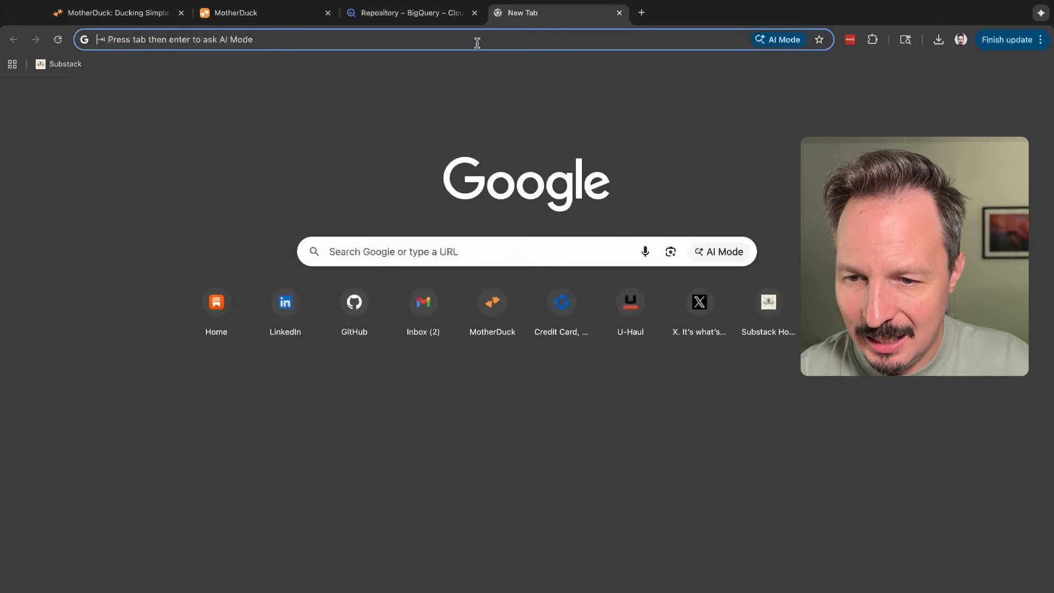
click(466, 41)
text(console.cloud.google.com/bigquery?ws=!1m5!1m4!4m3!1scloud-analytics-457323!2ssource_tables!3sstreaming-data)
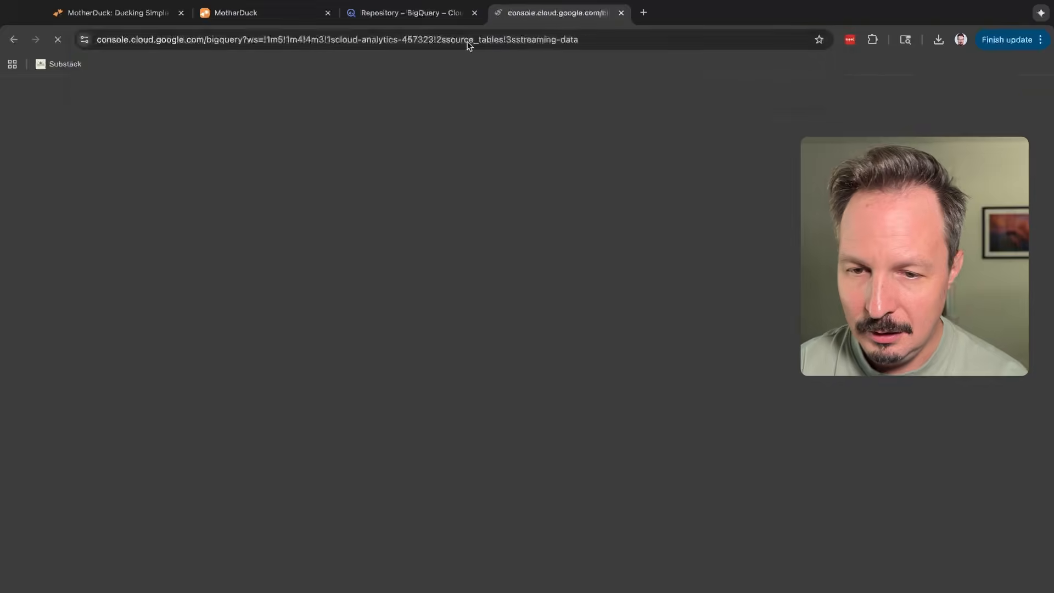
key(Return)
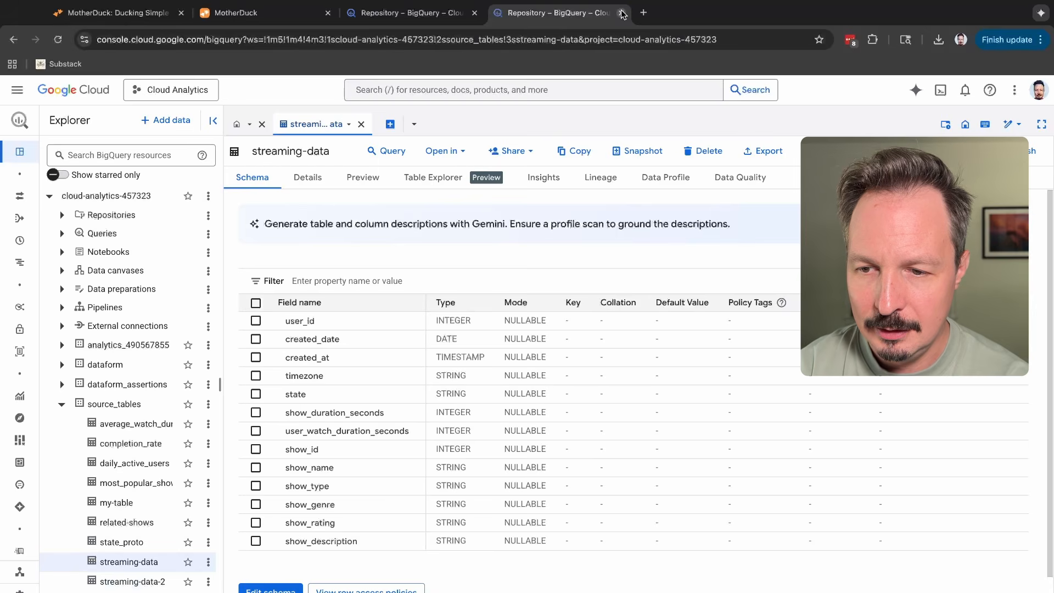
click(476, 20)
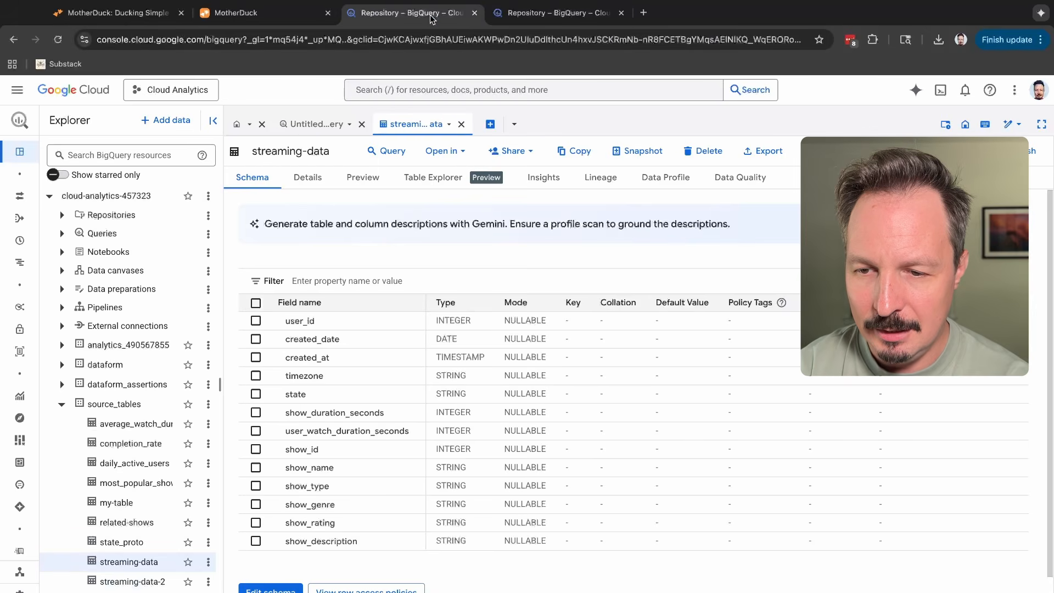
click(474, 15)
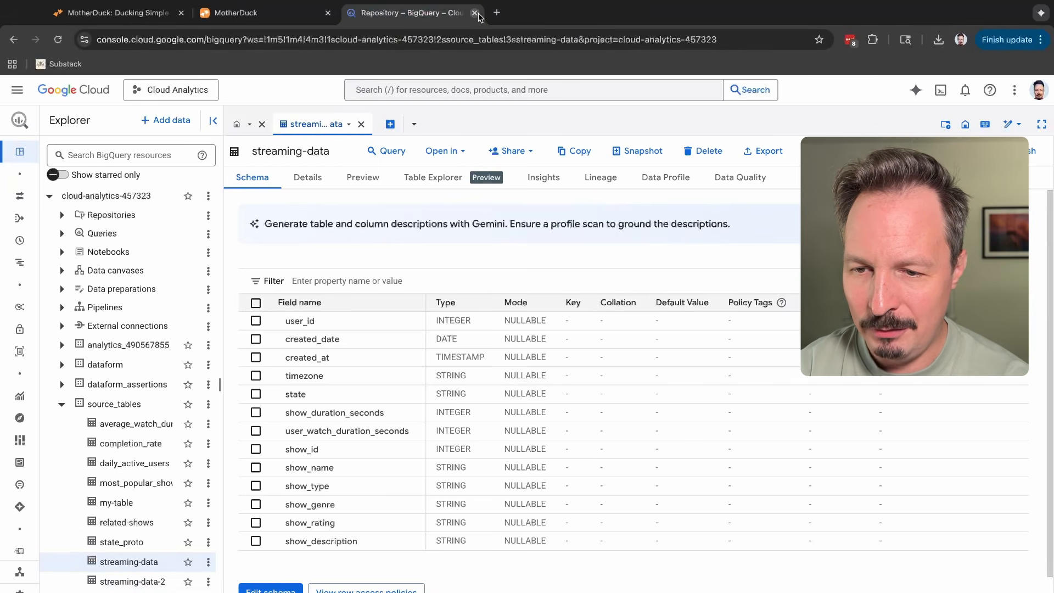
click(473, 14)
click(658, 408)
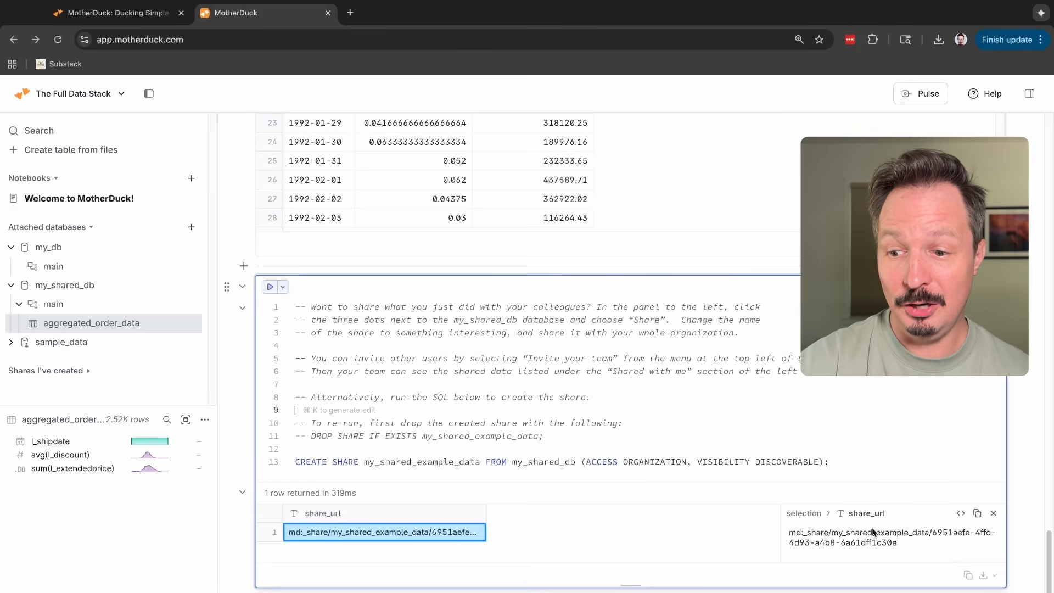
click(977, 513)
click(626, 423)
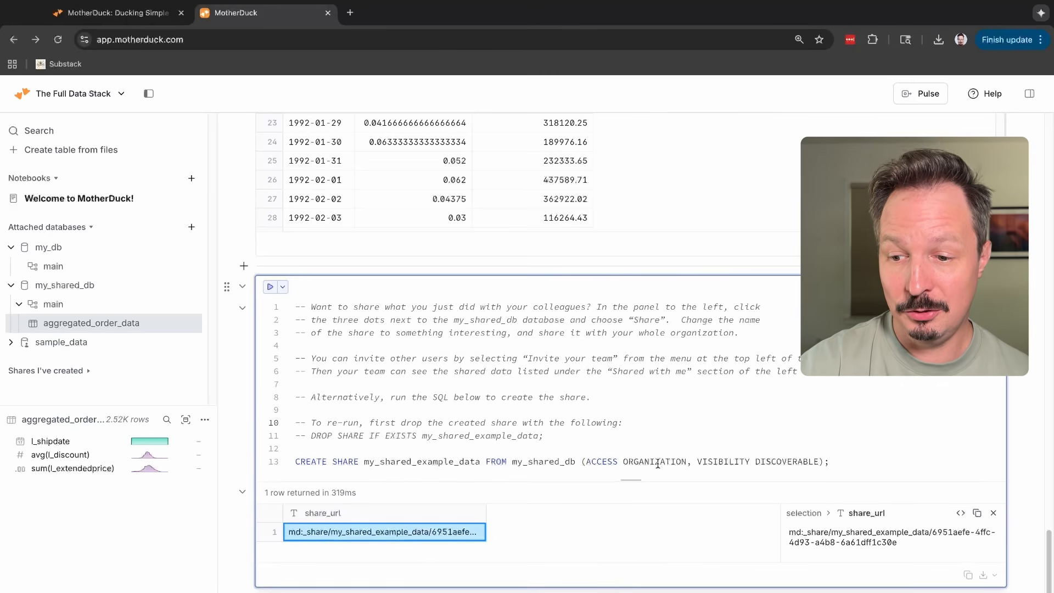
click(977, 512)
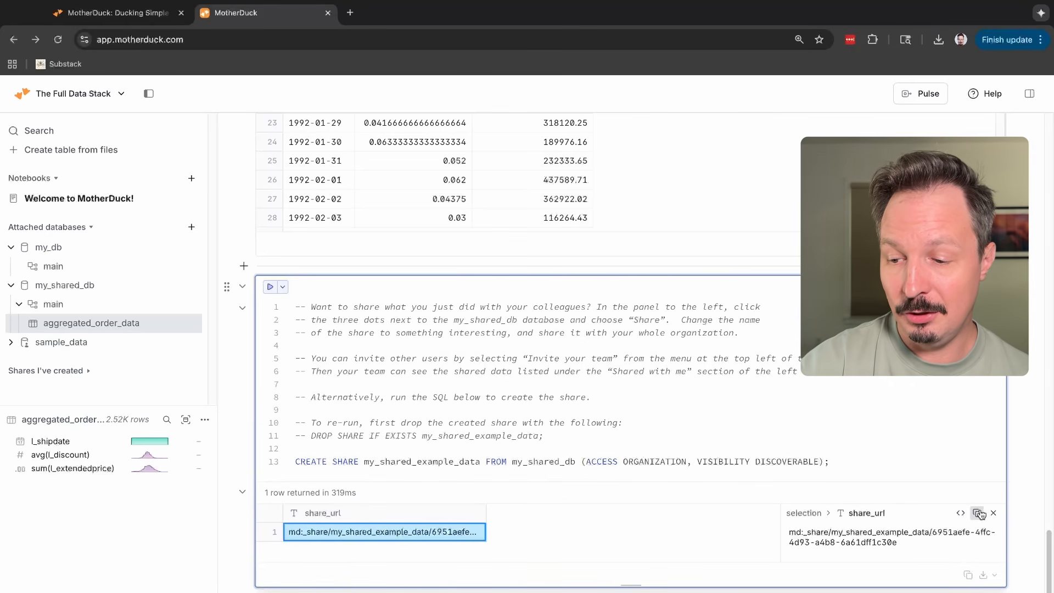
click(862, 453)
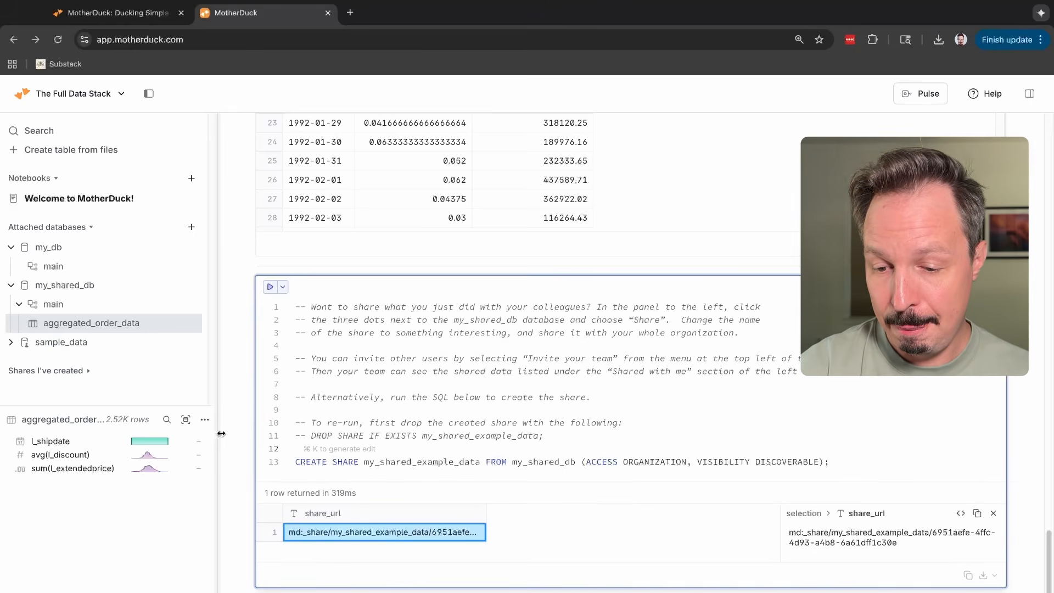
click(977, 512)
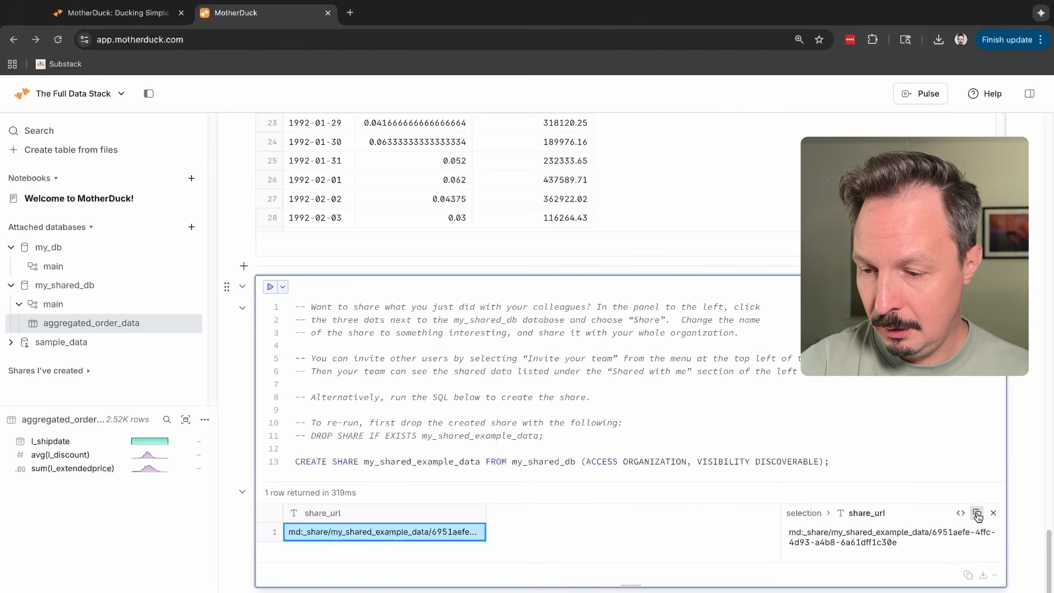
click(350, 12)
click(348, 38)
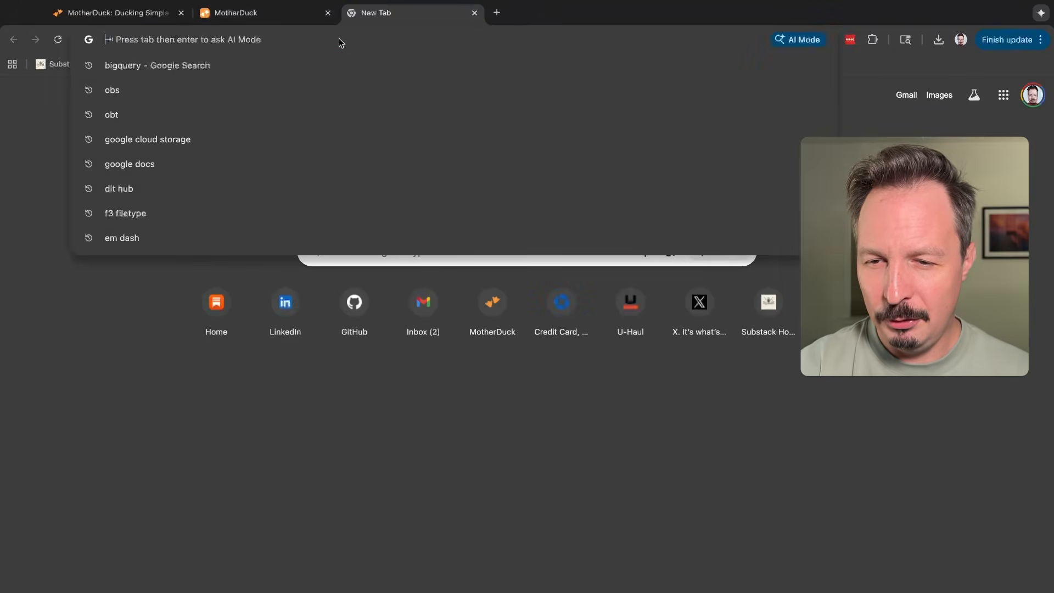
key(ctrl+v)
key(Return)
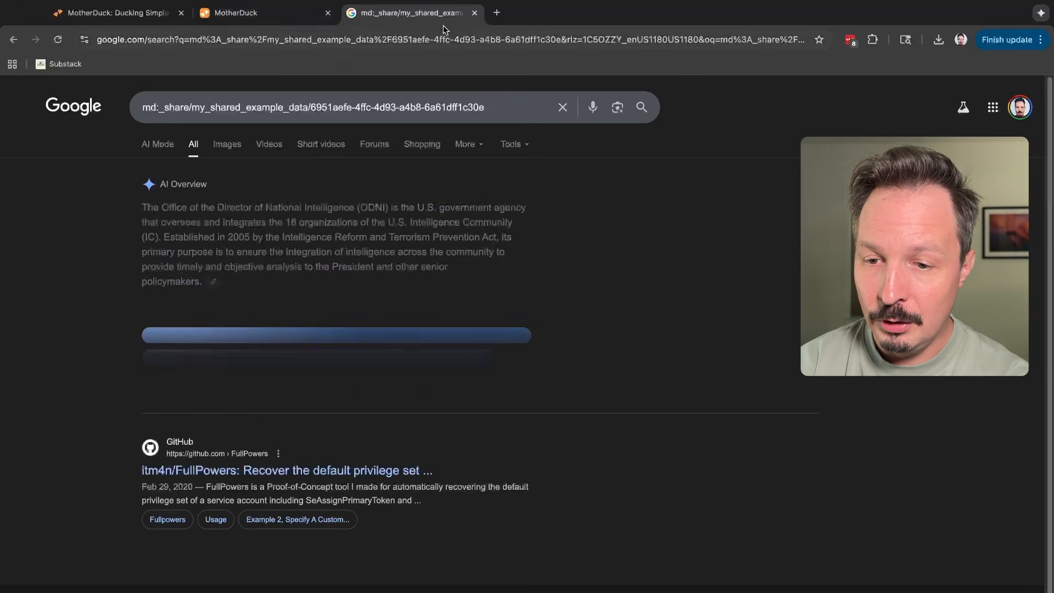
click(475, 16)
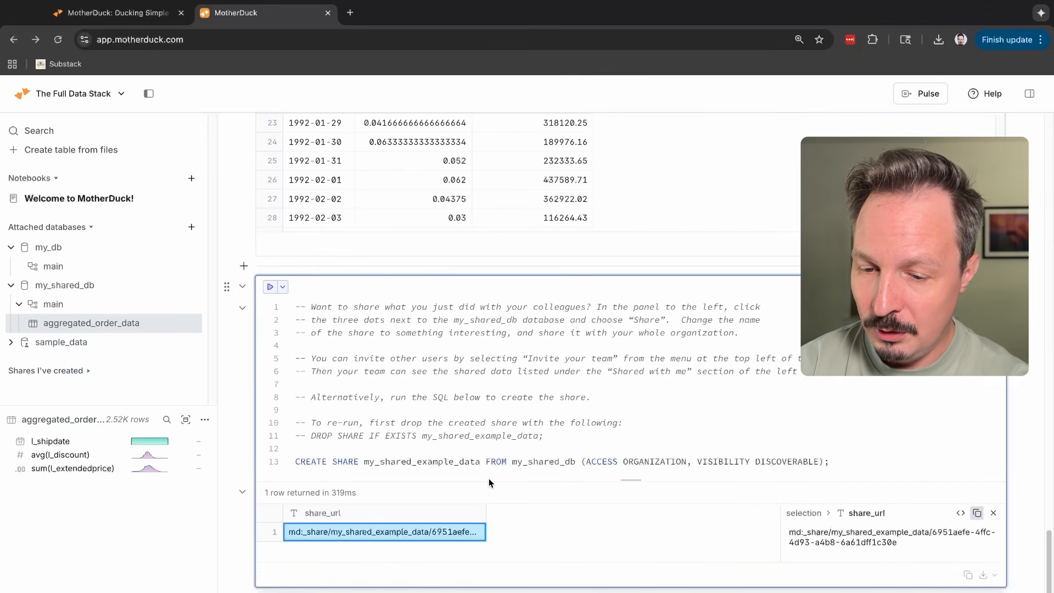
click(538, 463)
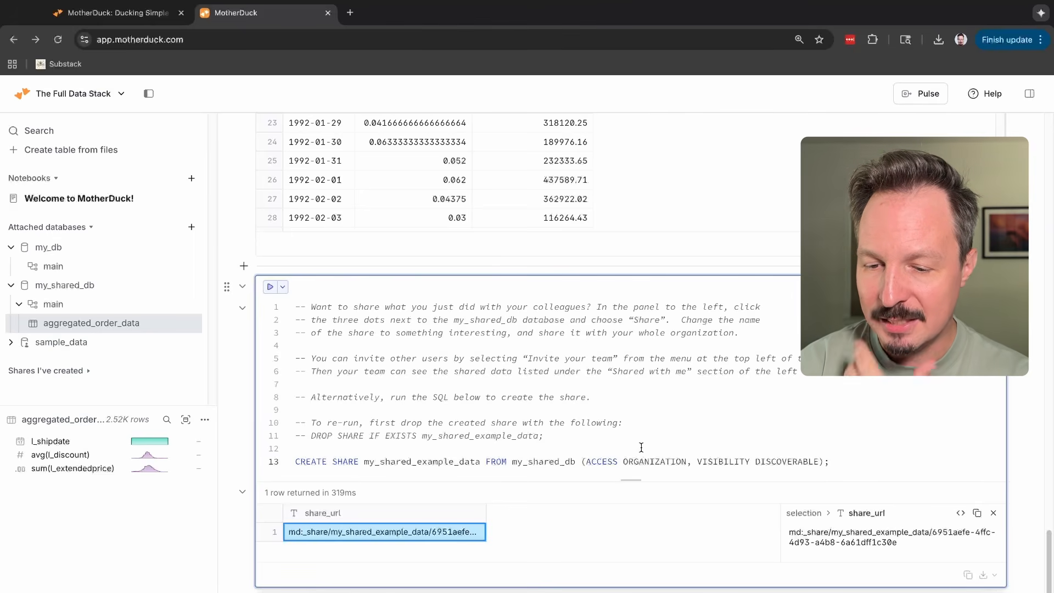
scroll(491, 409, down, 1)
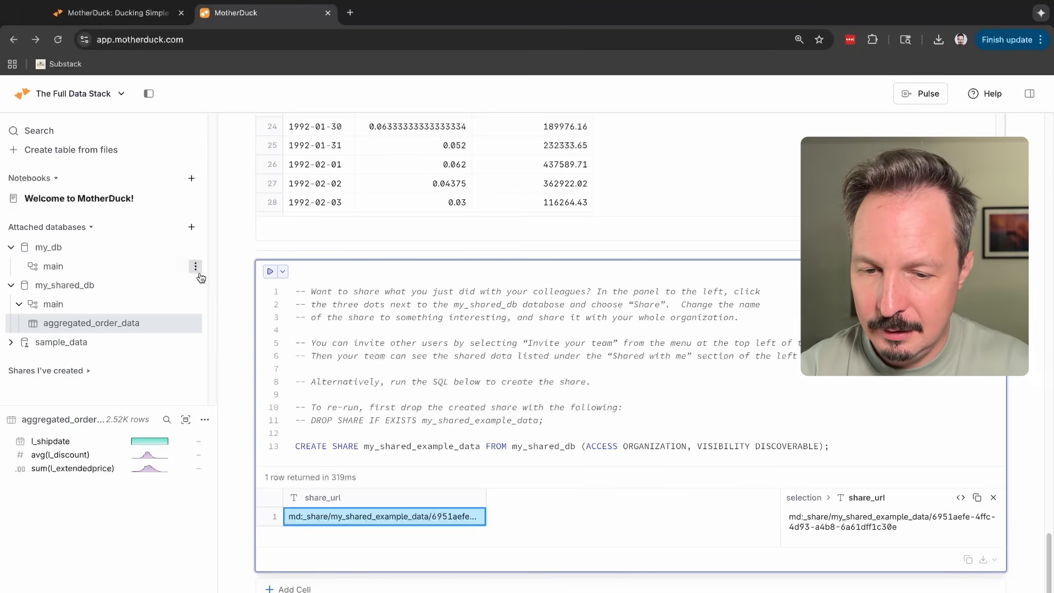
Create another organization-wide share of my_shared_db with the default name, and close the confirmation
click(192, 285)
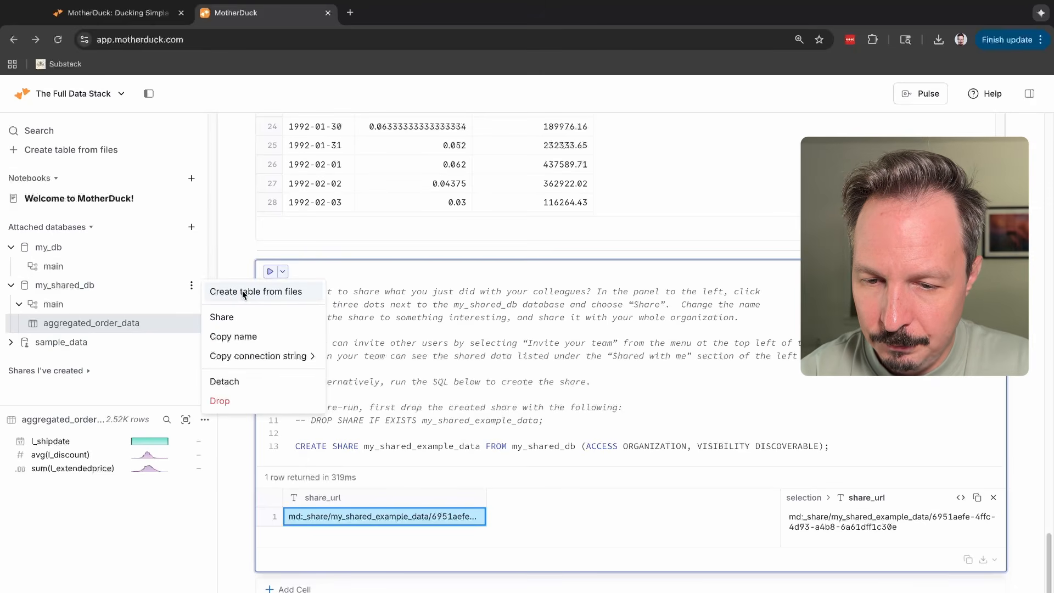
click(235, 317)
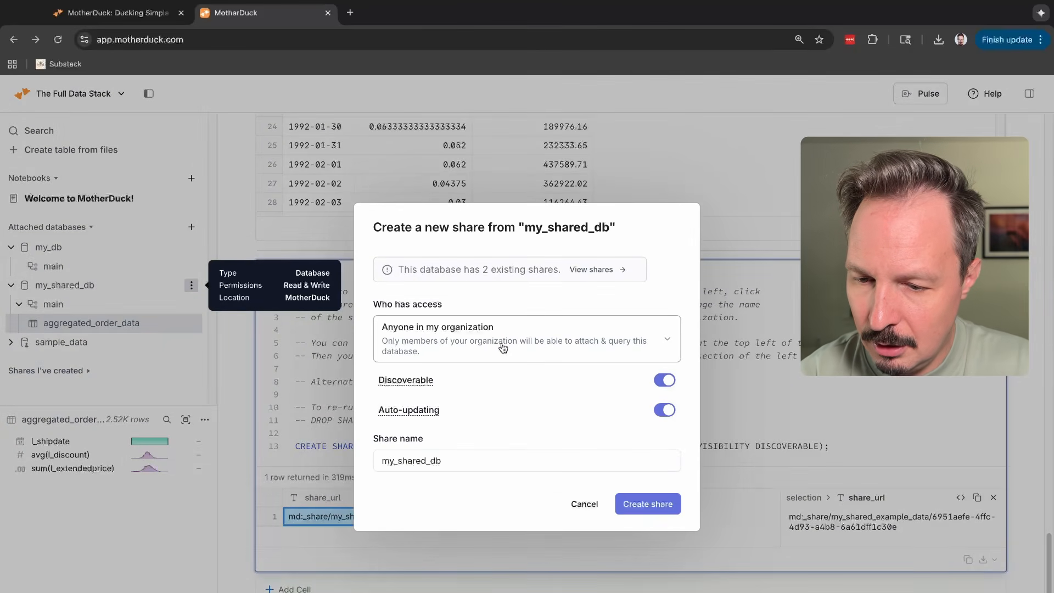
click(648, 504)
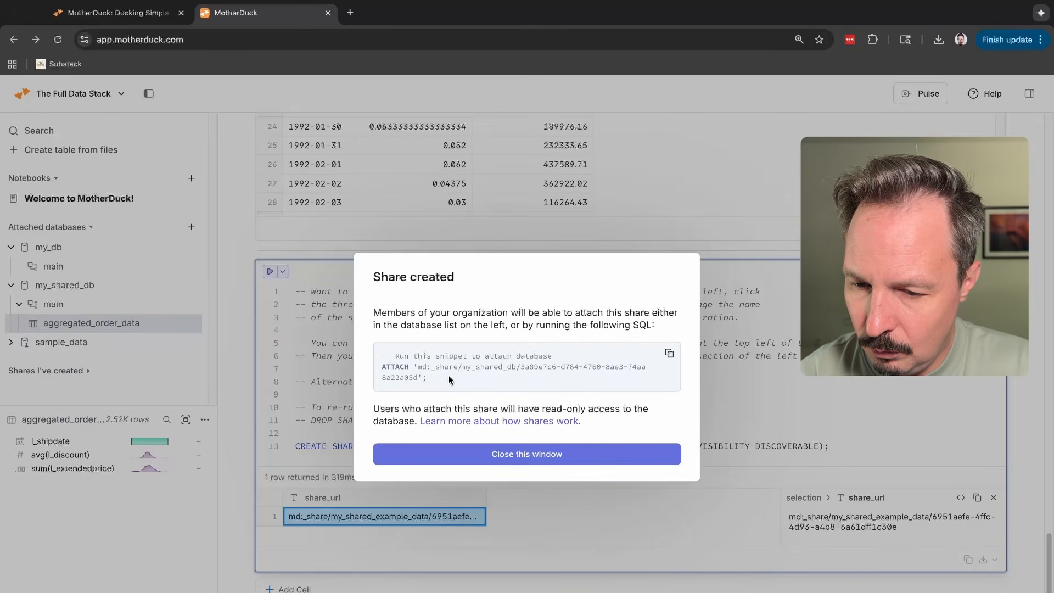
click(729, 402)
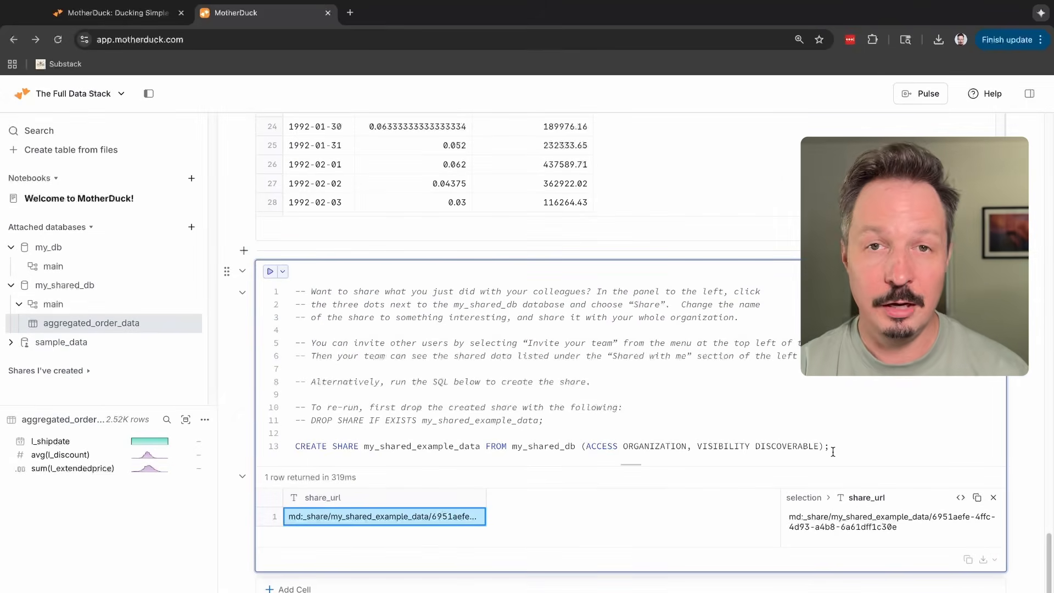
In a new cell, ATTACH the pasted share URL, then accept and run the quoted-URL fix
click(321, 588)
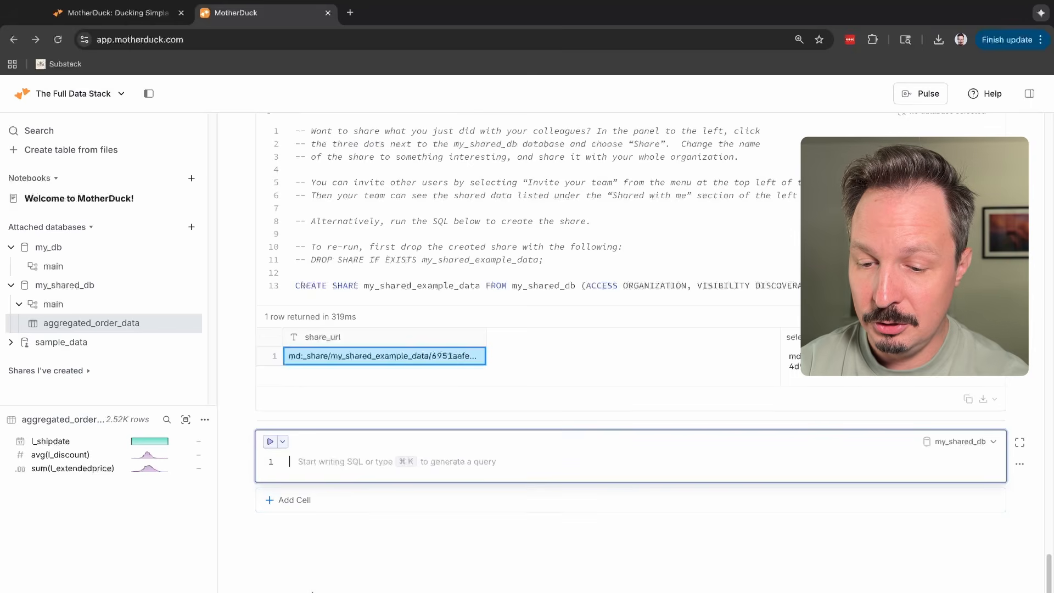
text(ATTACH)
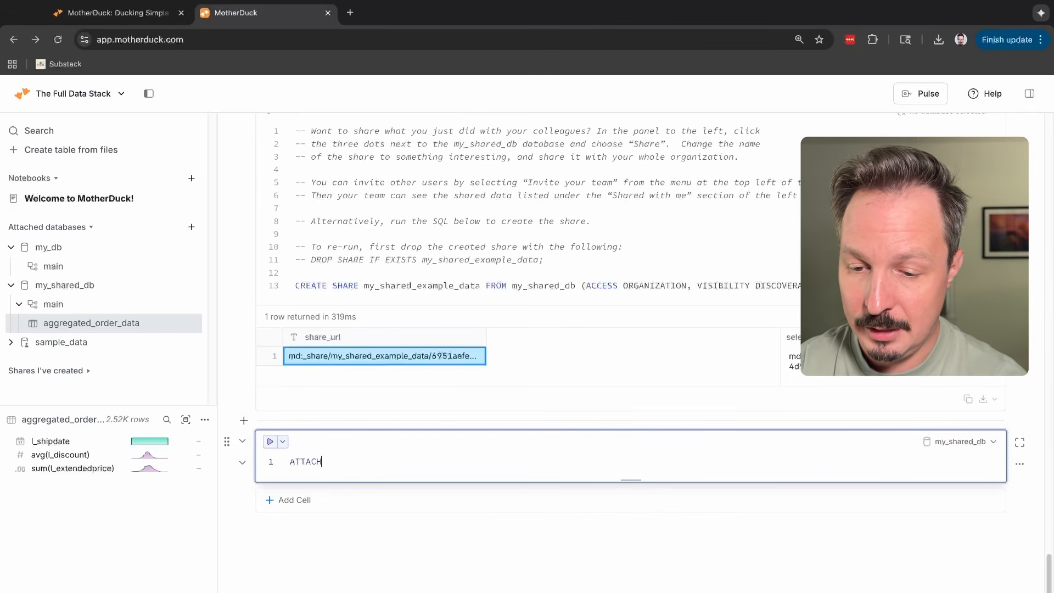
text(md:_share/my_shared_example_data/6951aefe-4ffc-4d93-a4b8-6a61dff1c30e)
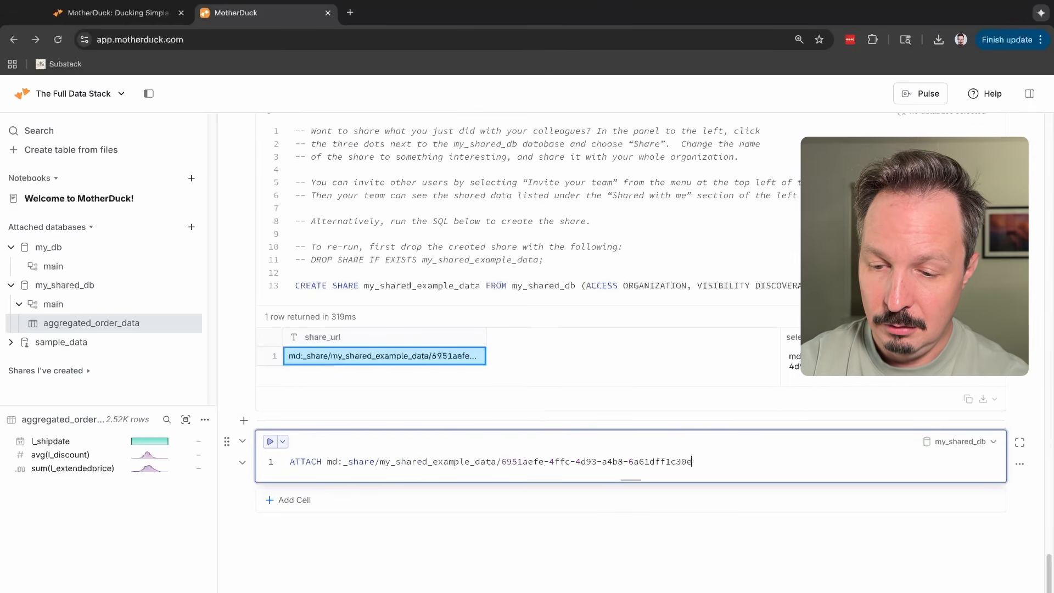
key(super+Return)
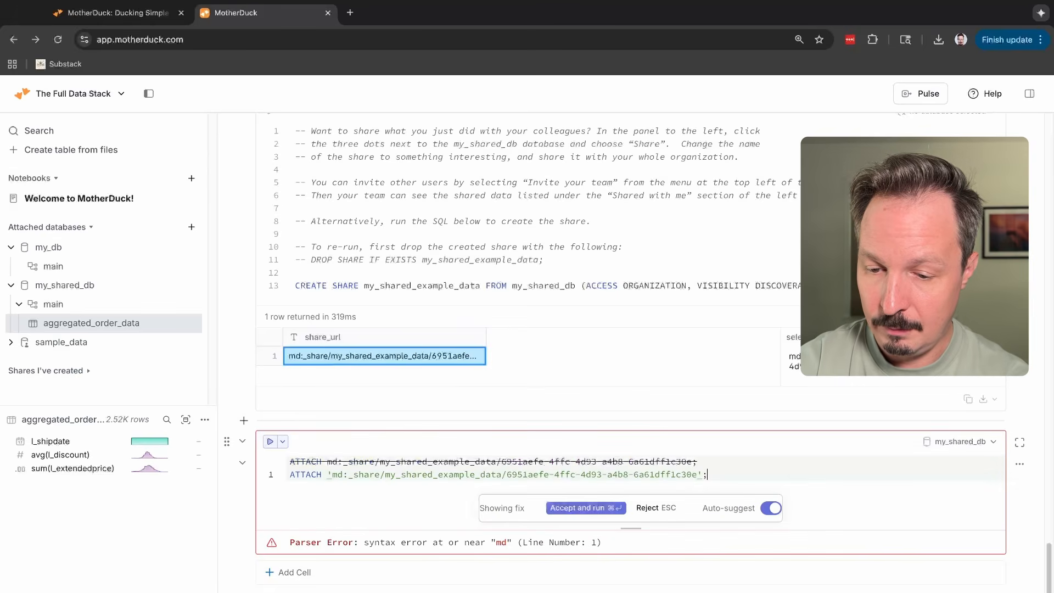
key(Escape)
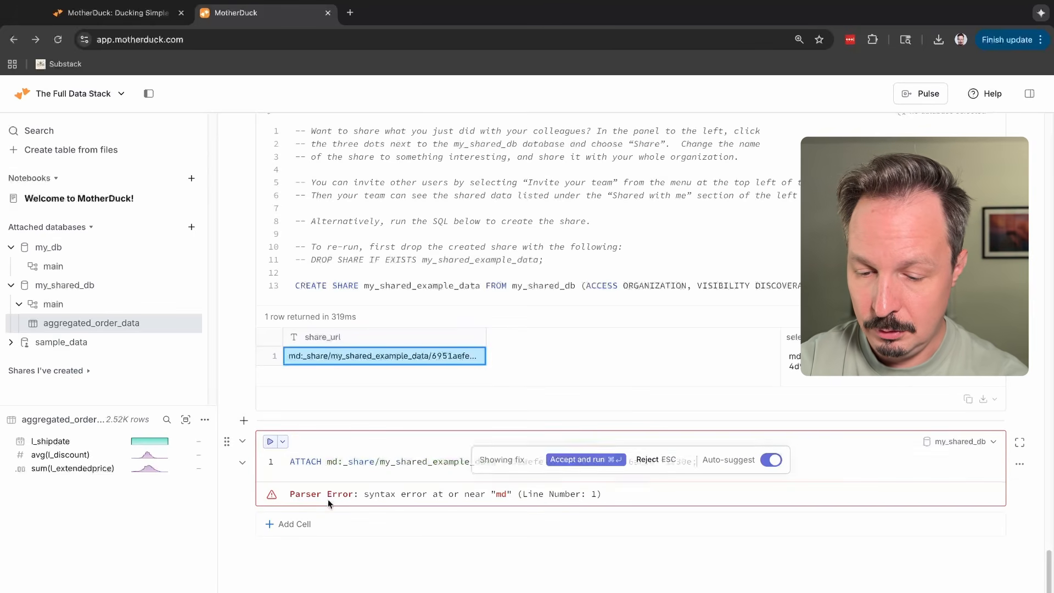
key(BackSpace)
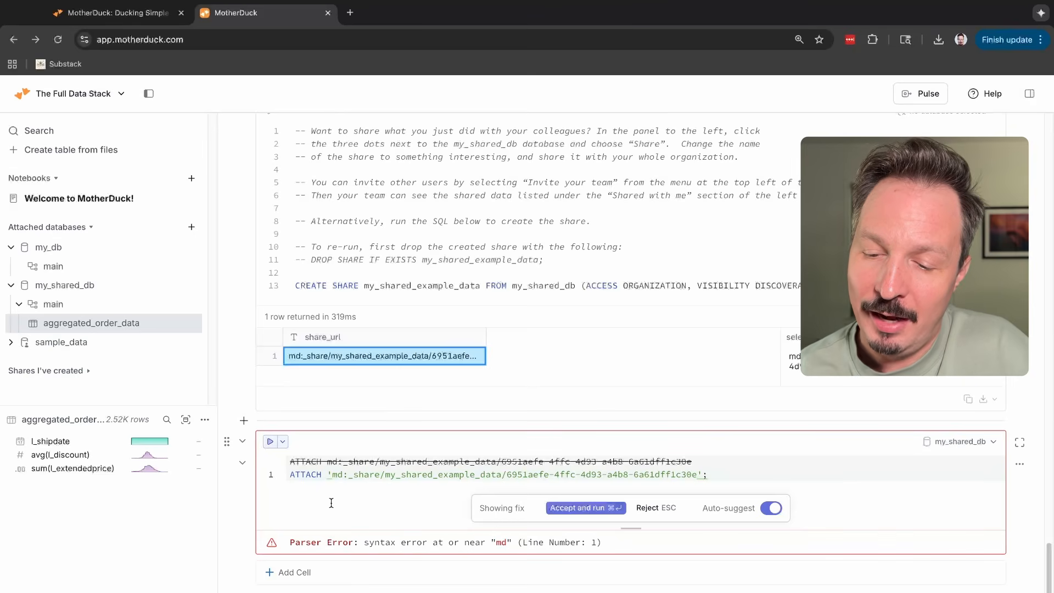
click(556, 509)
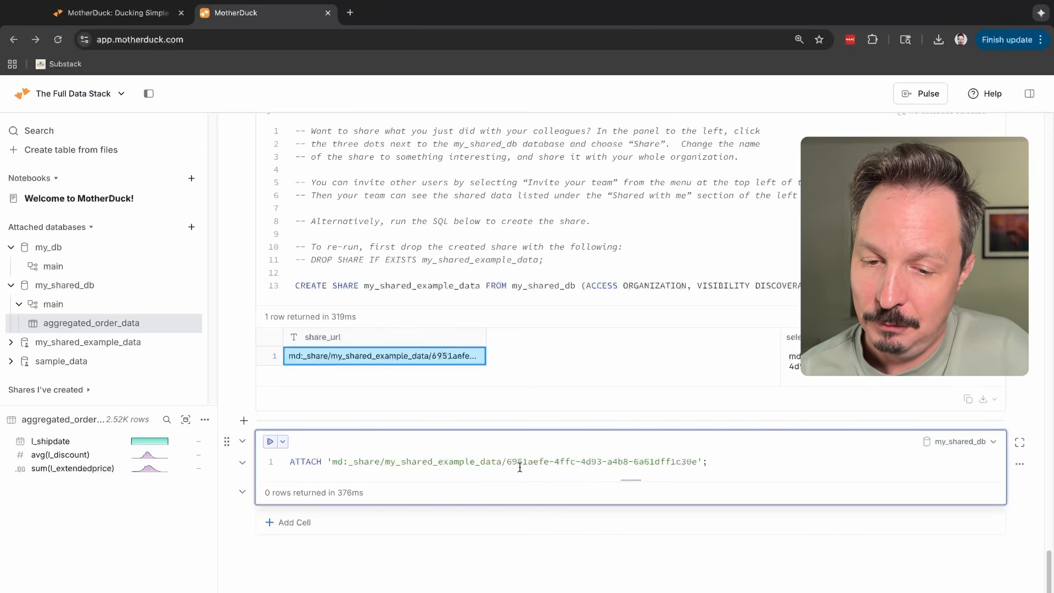
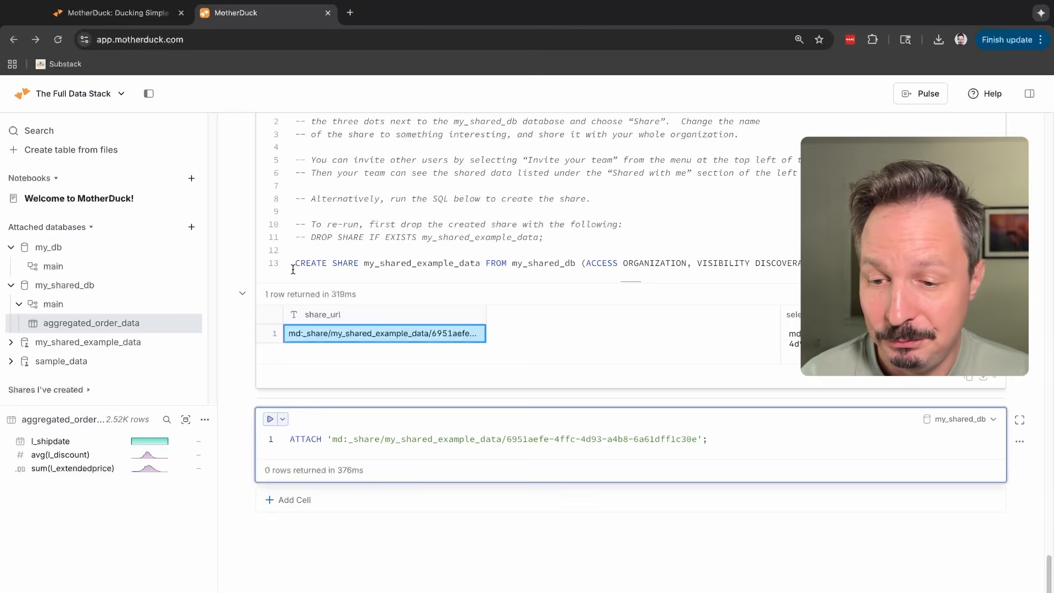
Collapse my_shared_db and scroll up to the Welcome notebook's Who Got Funded? hacker_news query
click(11, 286)
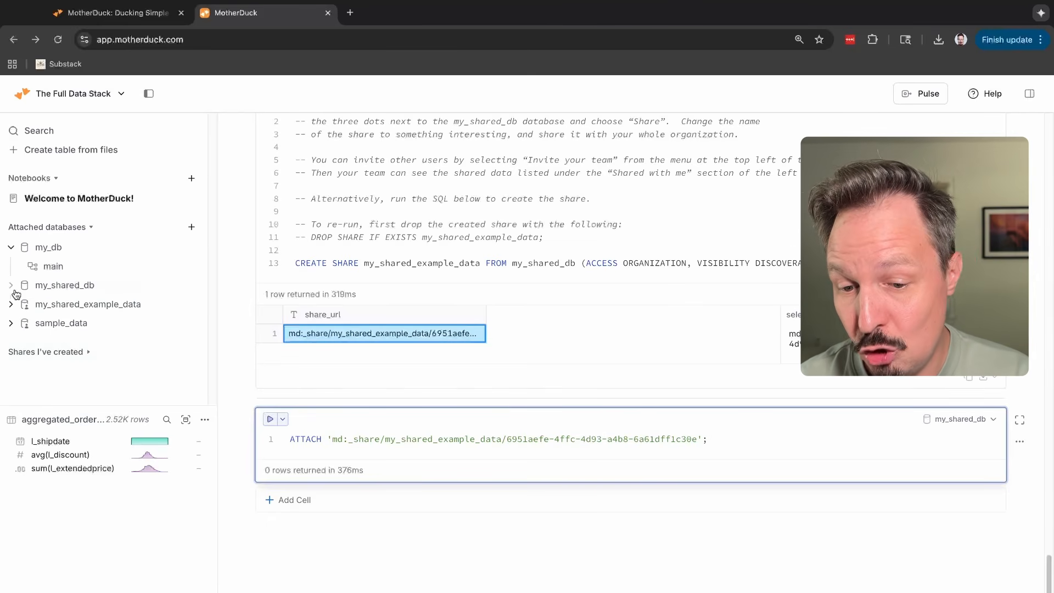
scroll(375, 324, up, 10)
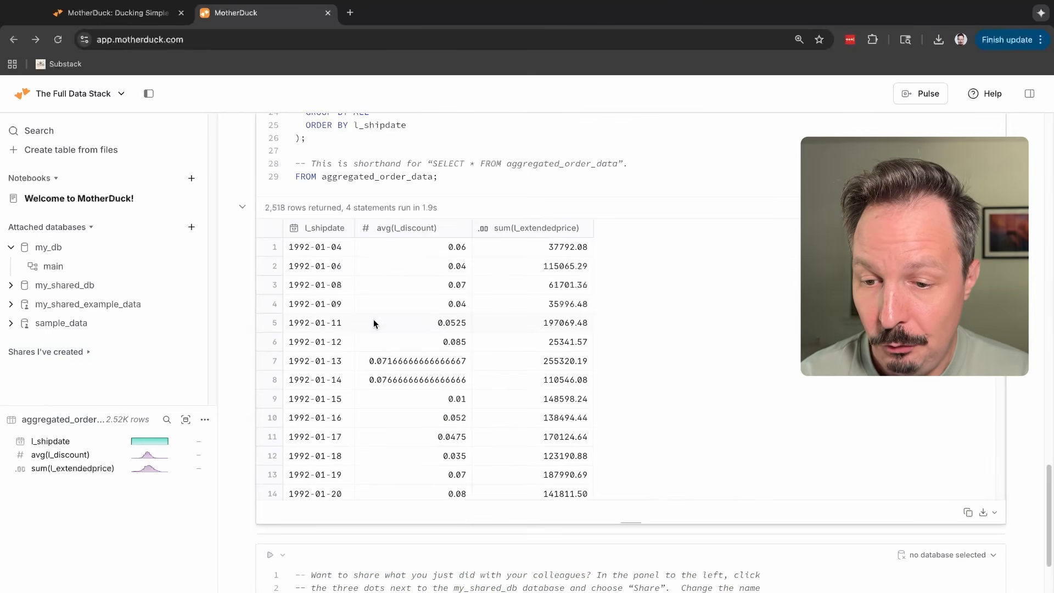
scroll(243, 261, up, 15)
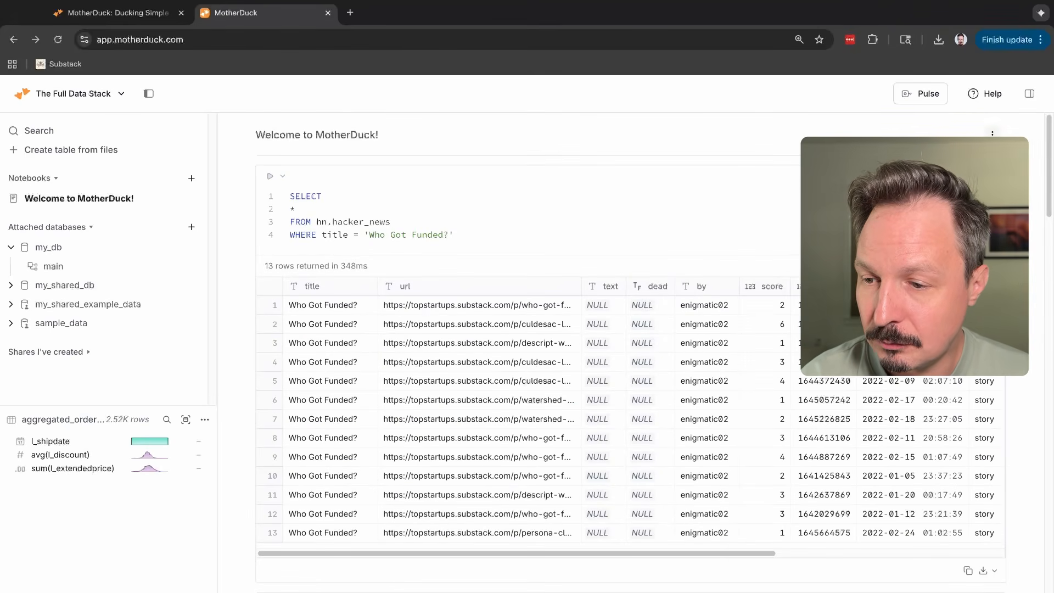
Pick streaming-data.json from Documents > Applications > air-python > data as the new table's source file
click(79, 153)
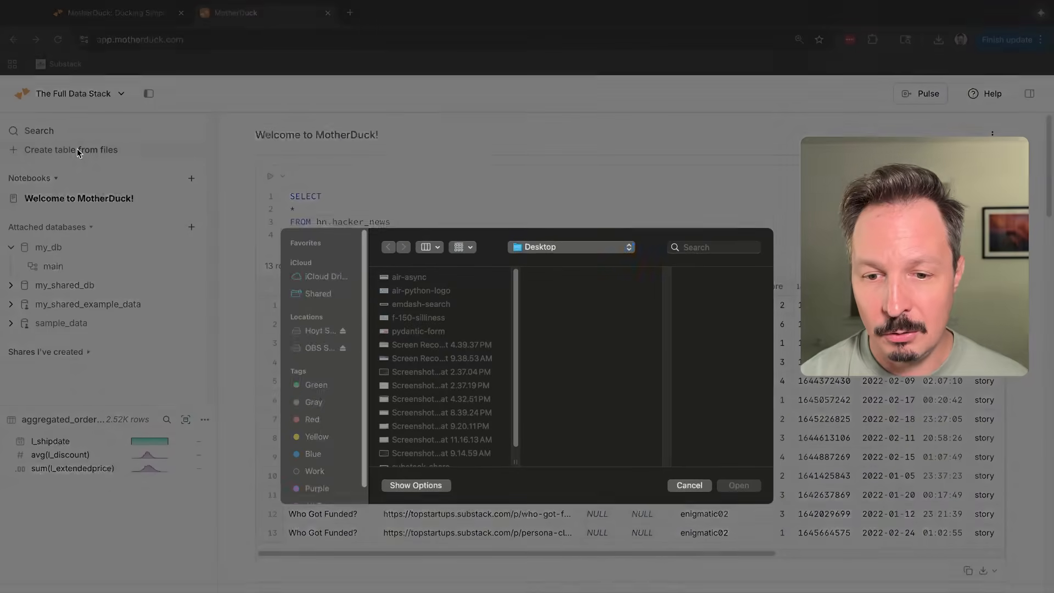
click(324, 309)
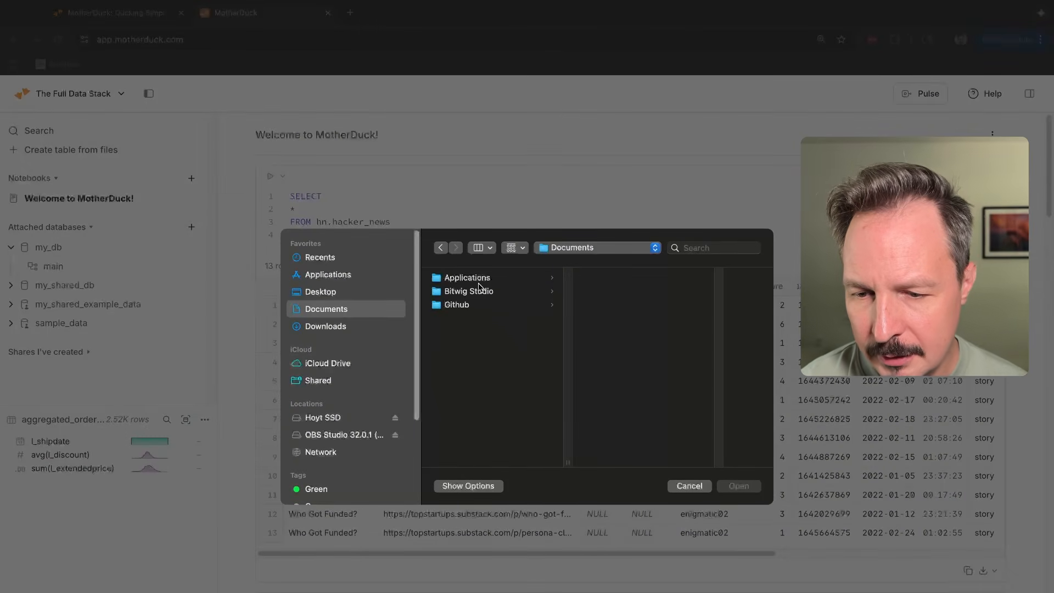
click(471, 279)
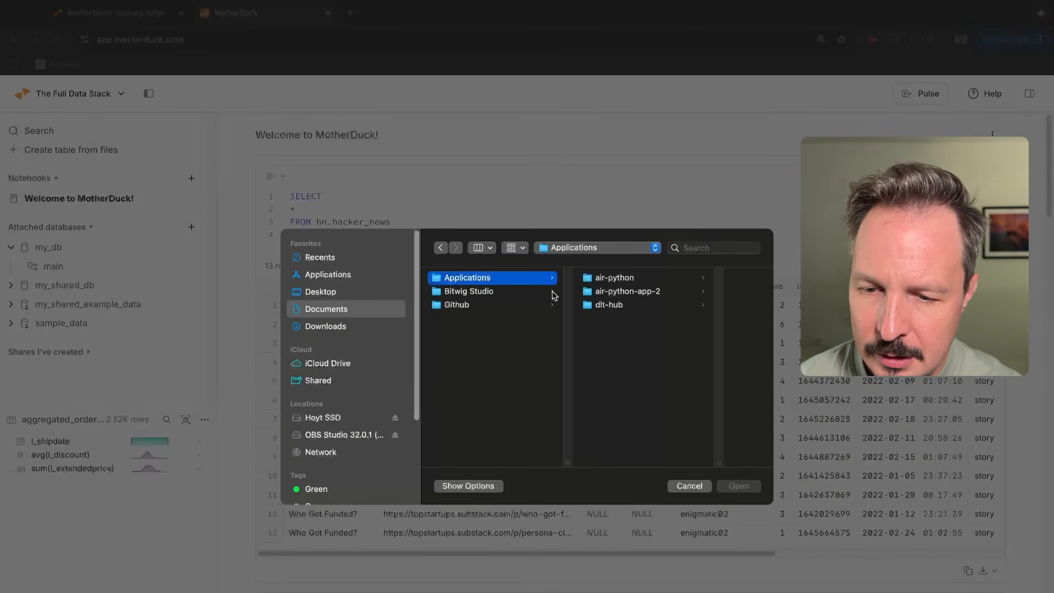
click(621, 290)
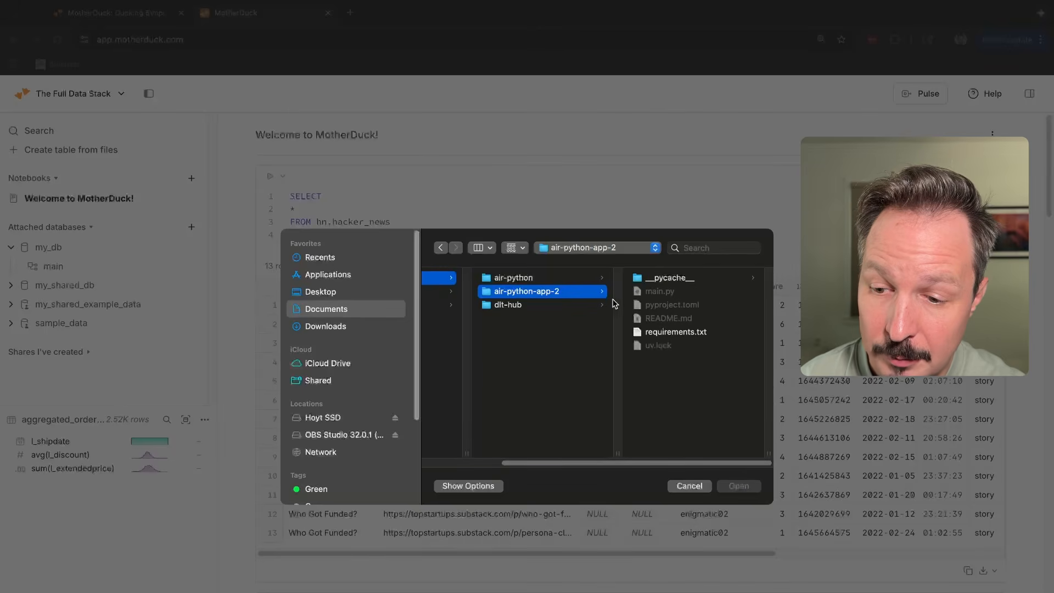
click(512, 279)
click(656, 292)
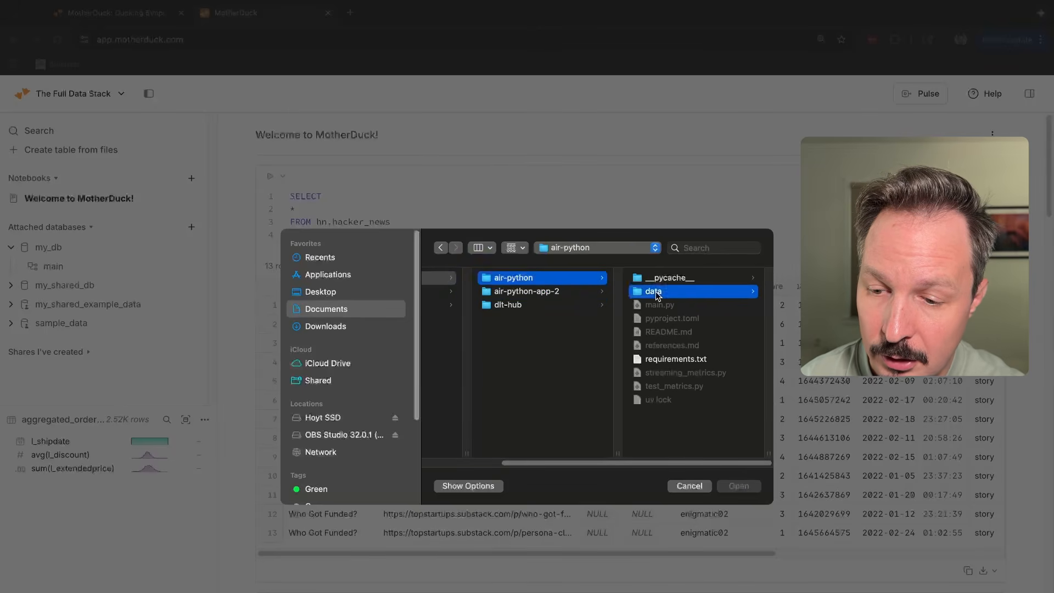
click(686, 281)
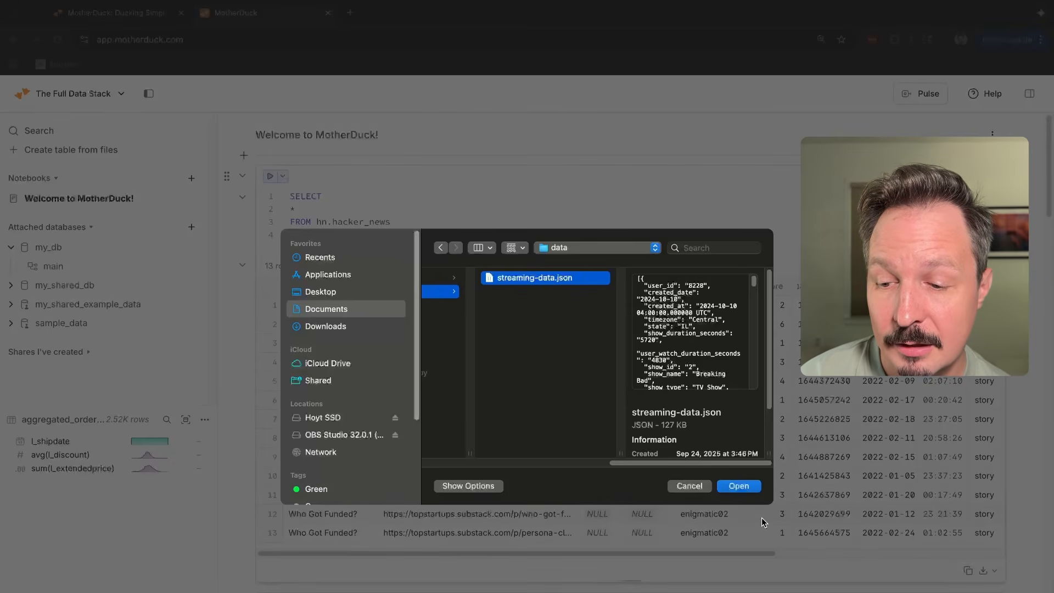
click(739, 486)
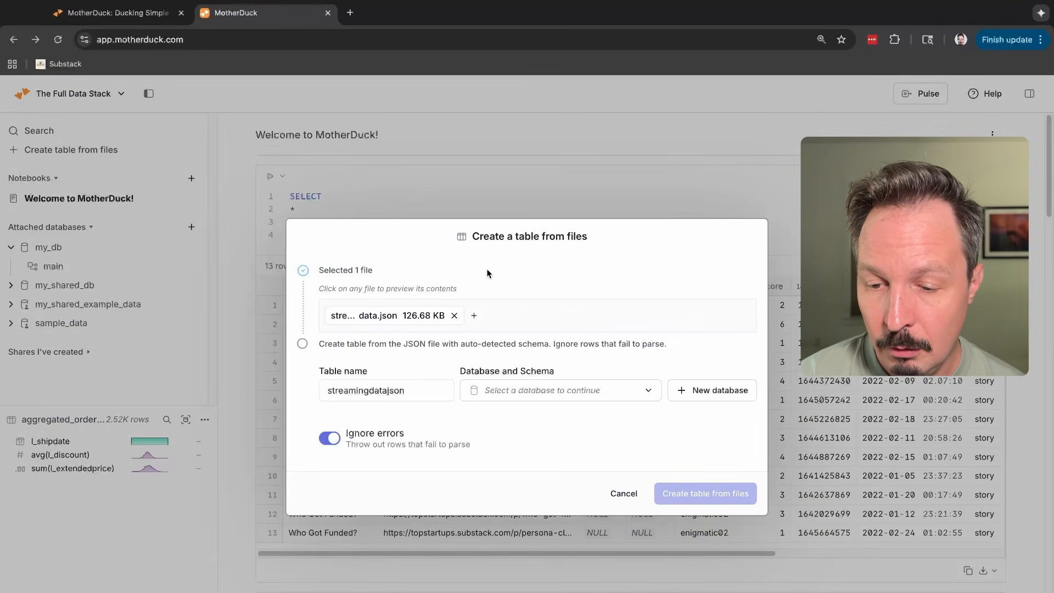
Target my_shared_db and create the streamingdatajson table, yielding 300 rows and 13 columns
click(529, 399)
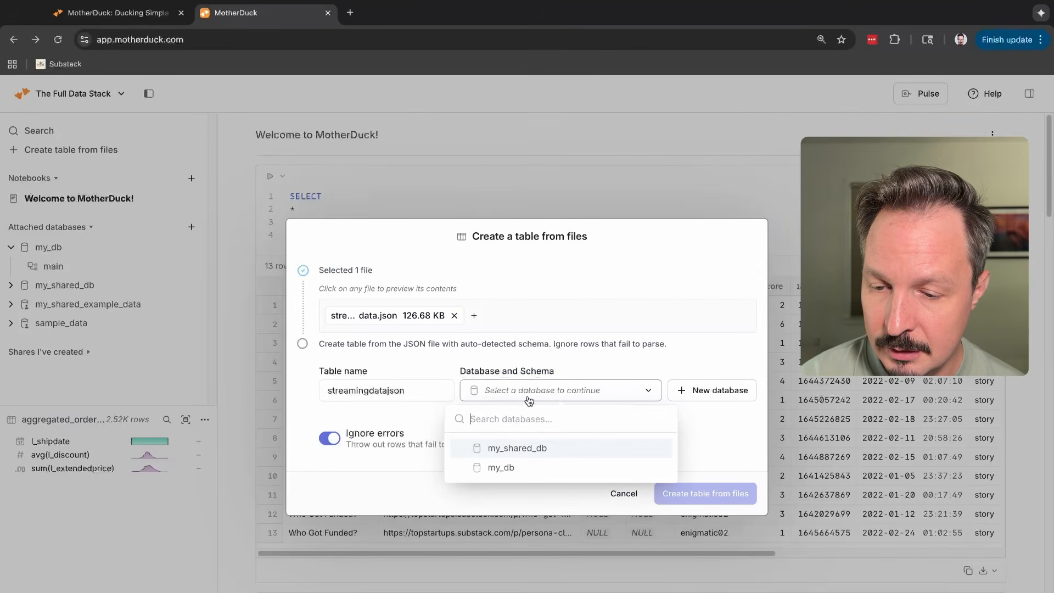
click(569, 360)
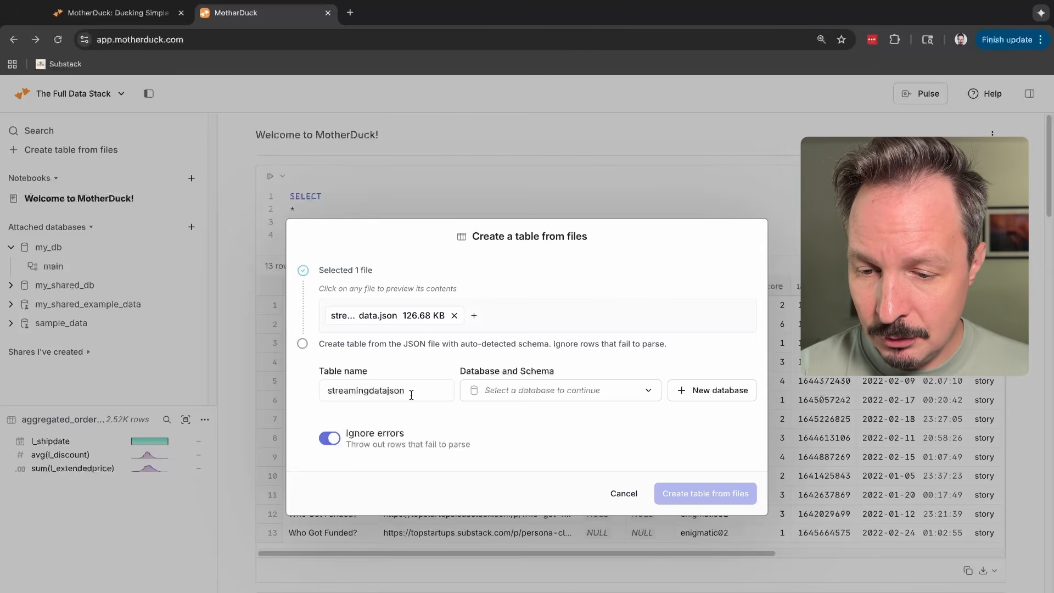
click(513, 391)
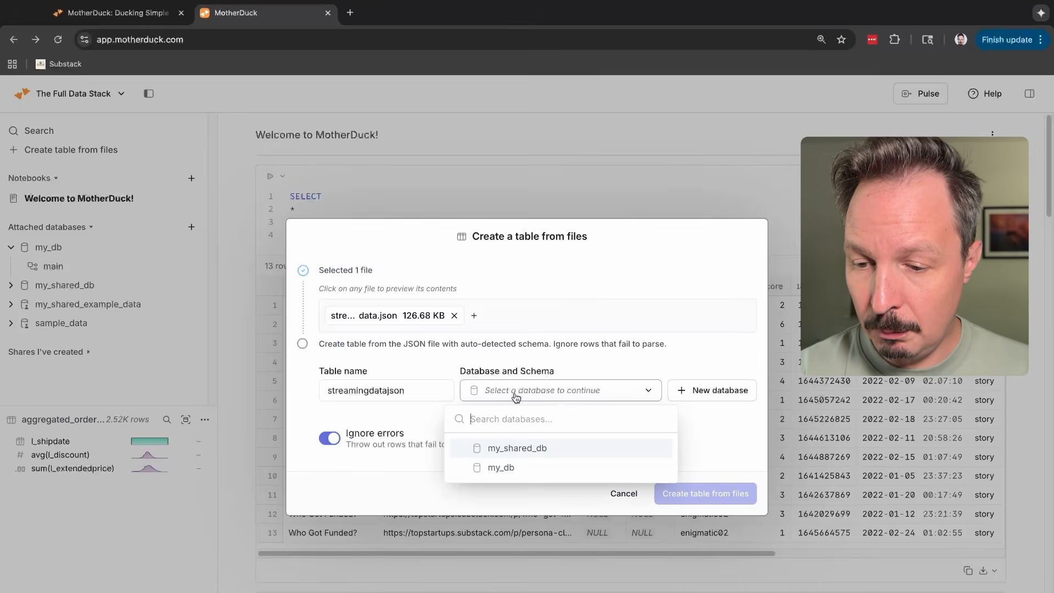
click(516, 448)
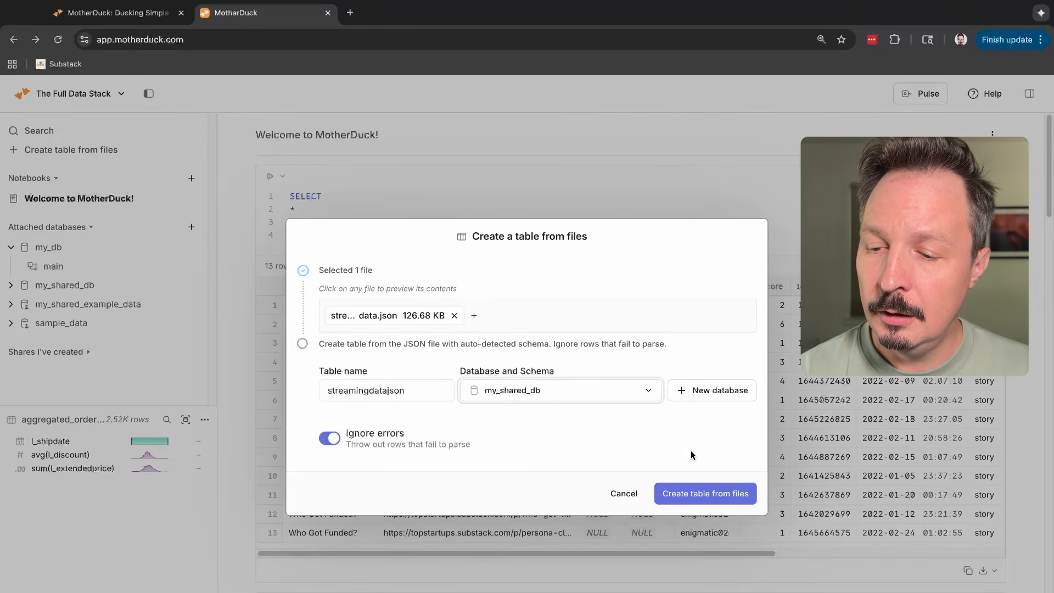
click(693, 490)
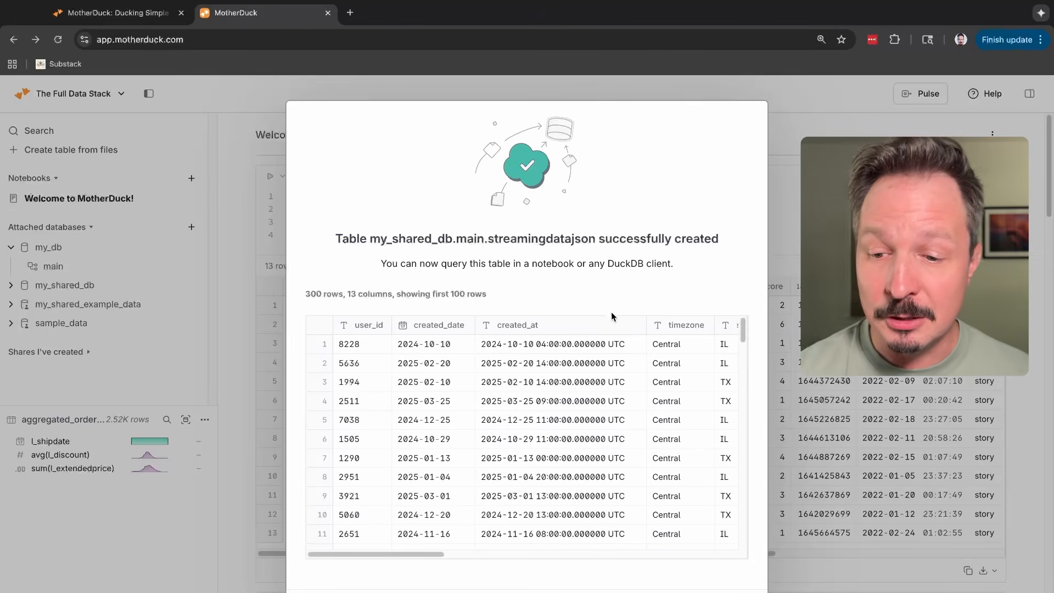
Open the streamingdatajson queries notebook, flipping back and forth with the Welcome notebook, ending on streamingdatajson
click(709, 591)
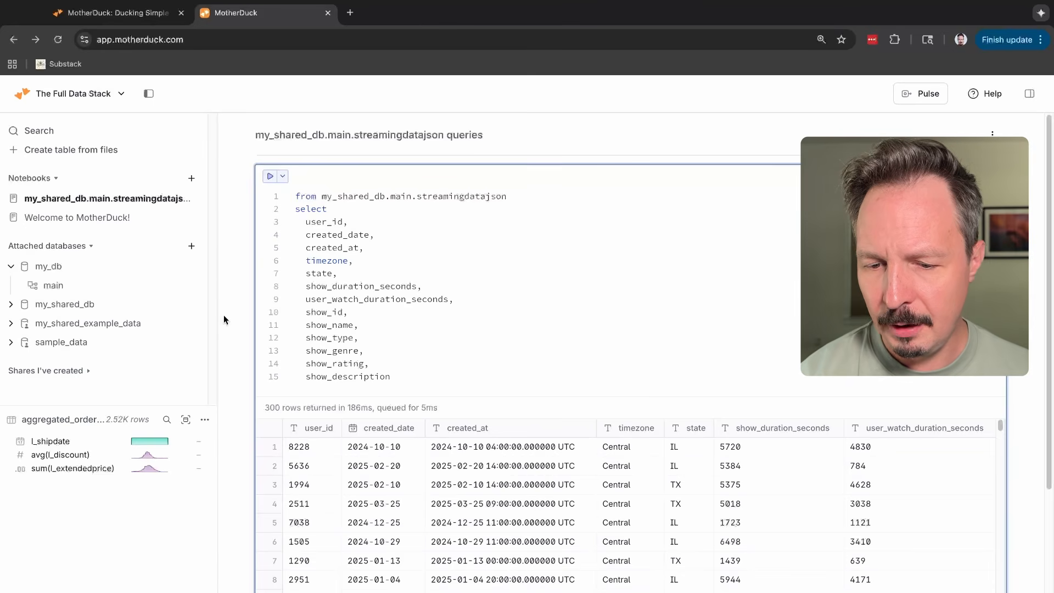
click(80, 218)
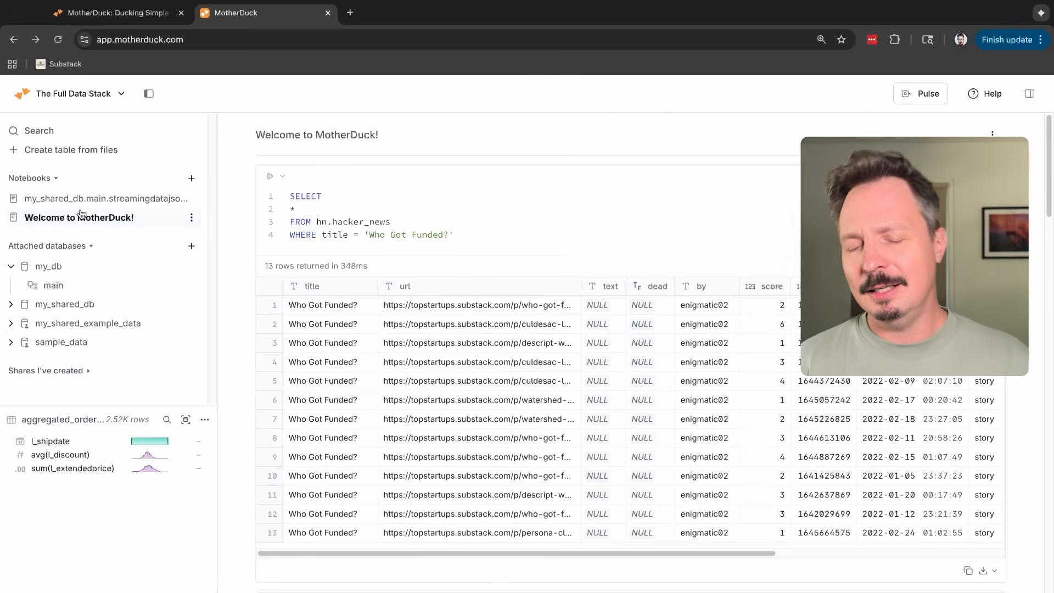
click(88, 203)
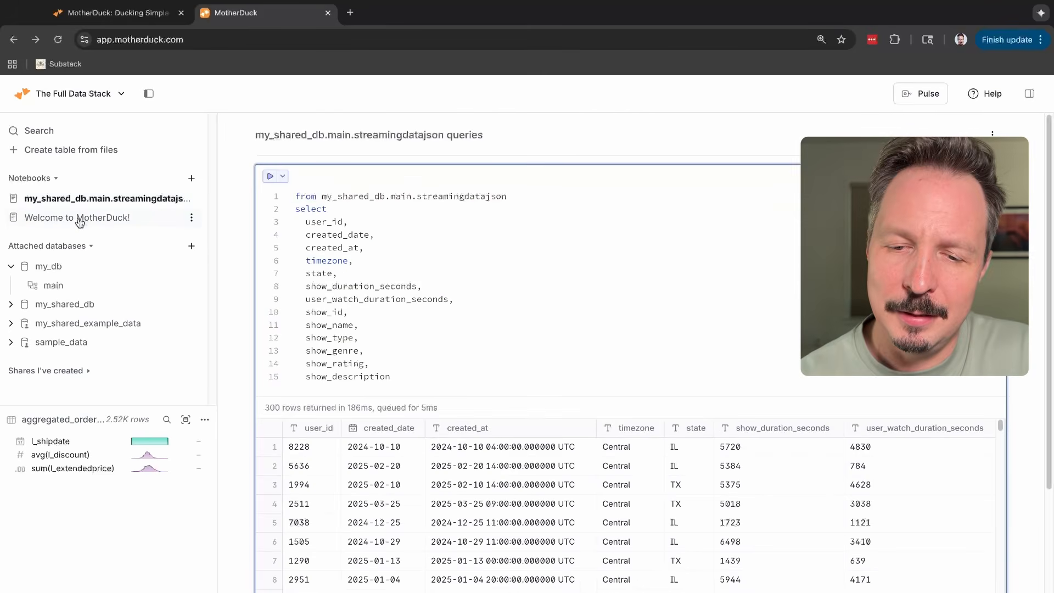
click(79, 218)
click(90, 202)
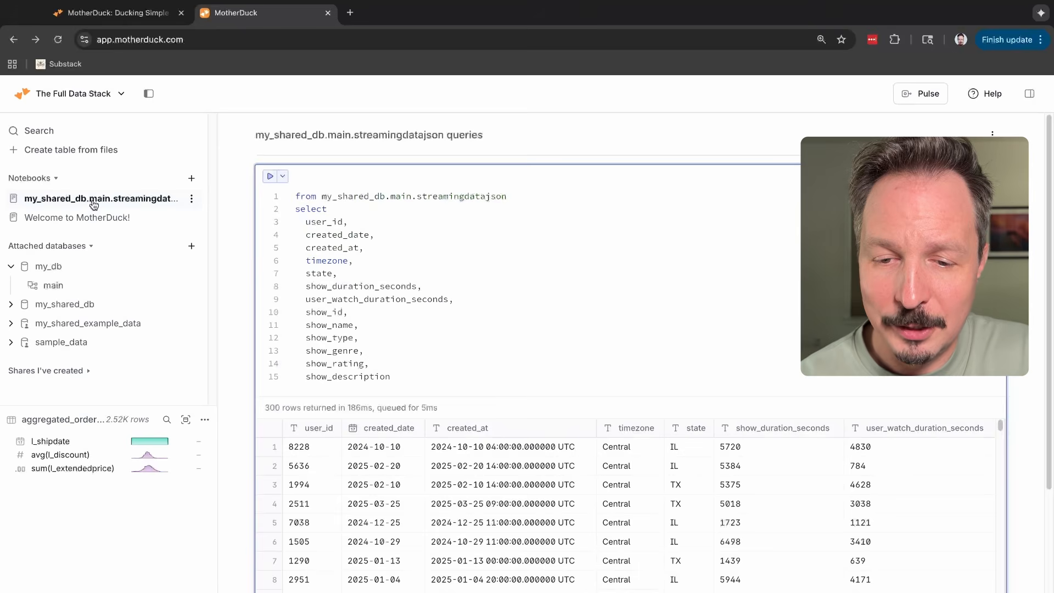
click(93, 220)
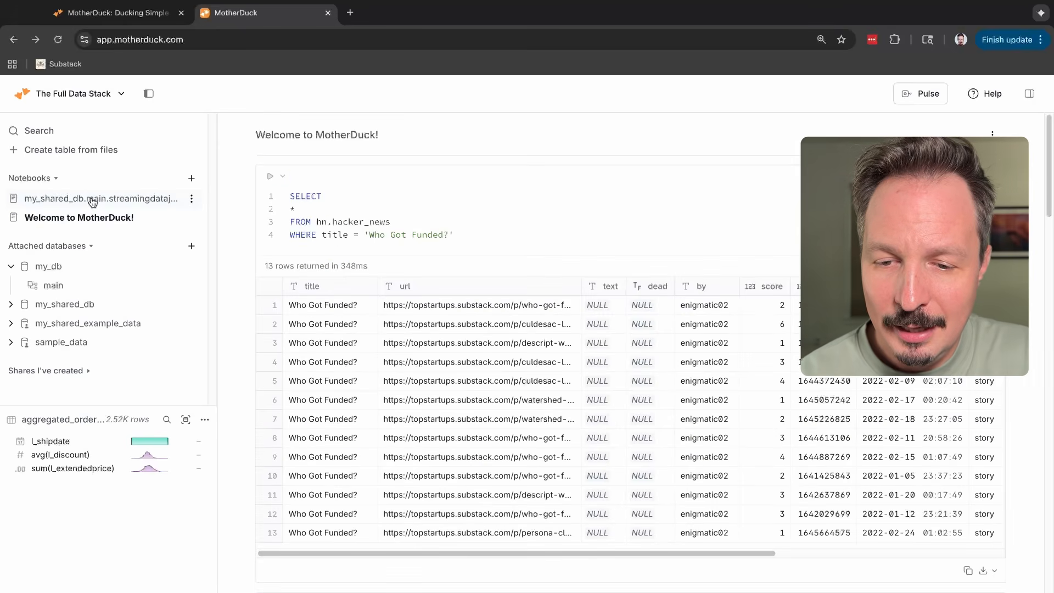
click(90, 202)
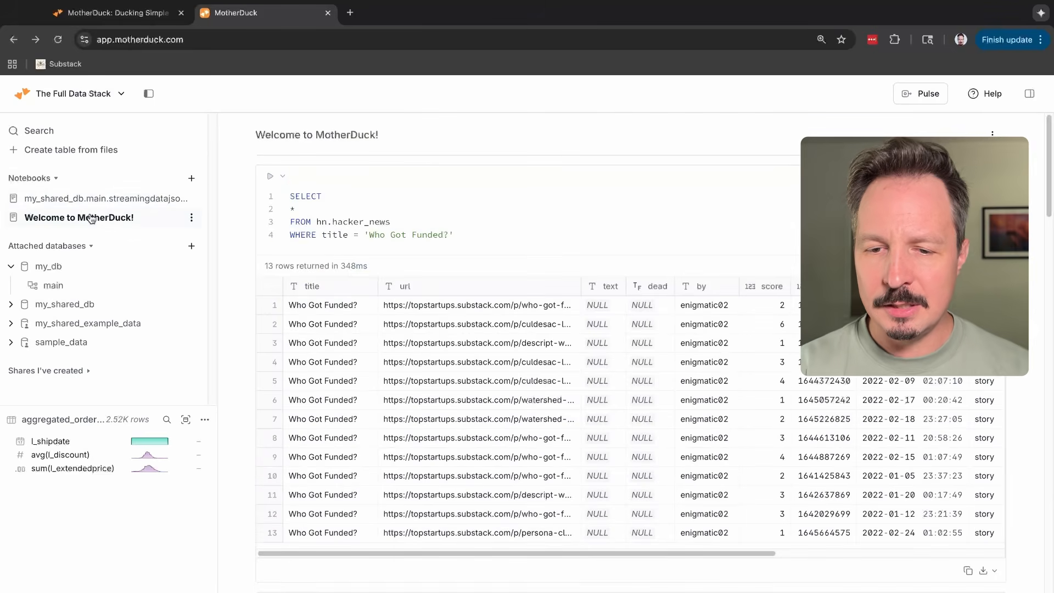
click(91, 219)
click(93, 201)
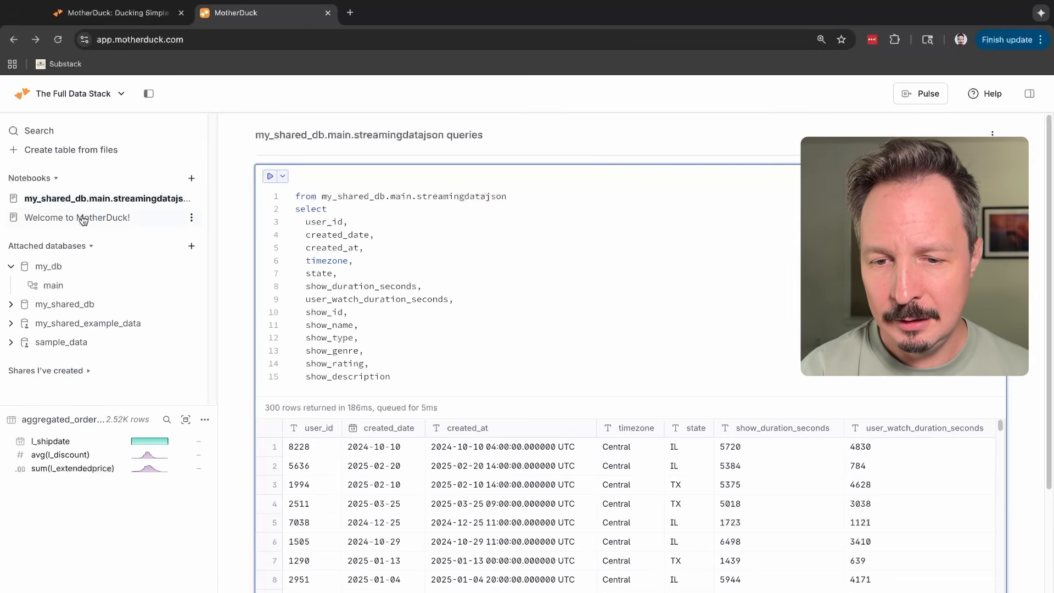
click(84, 220)
click(95, 201)
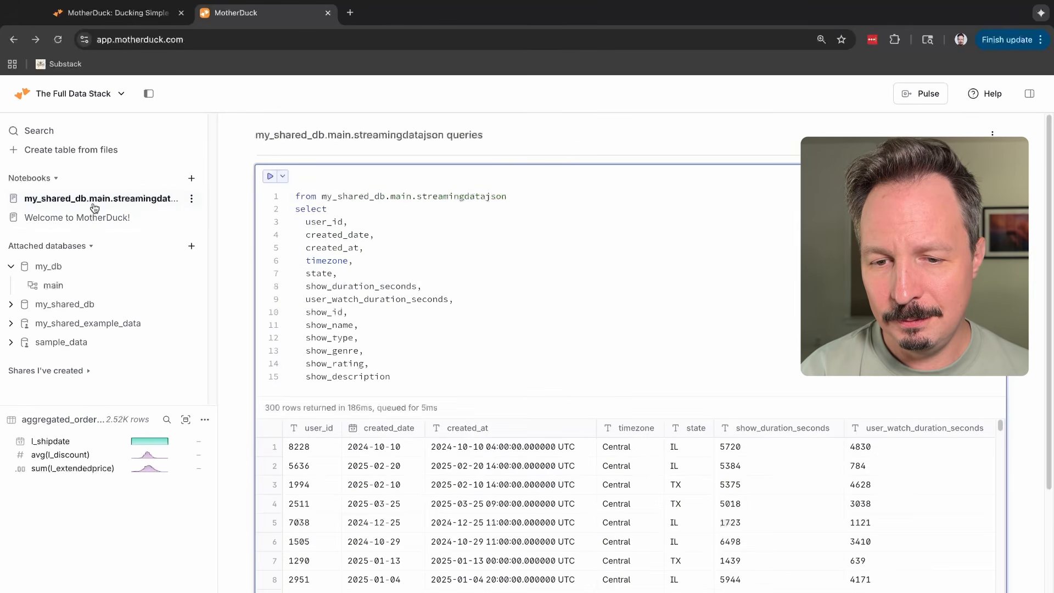
click(89, 219)
click(92, 203)
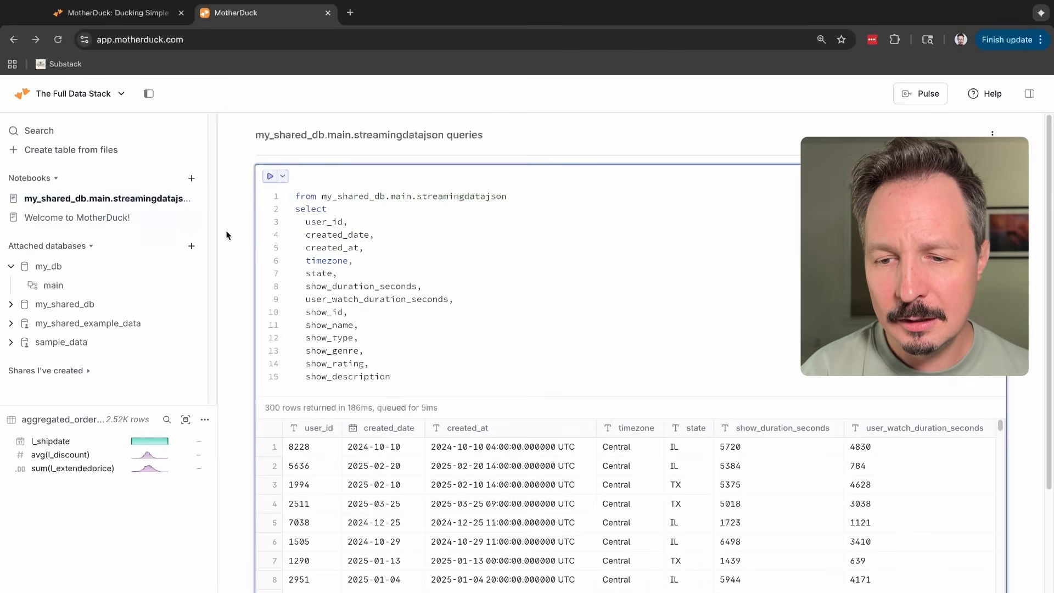
Fold and unfold the streaming query cell, then scroll its 300-row results to inspect show columns
click(243, 179)
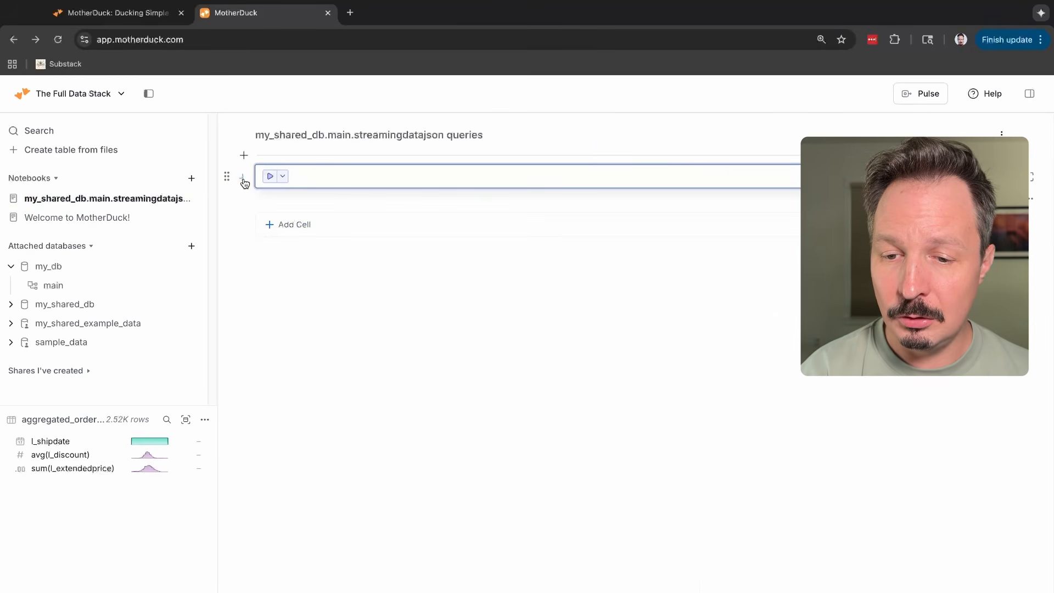
click(245, 181)
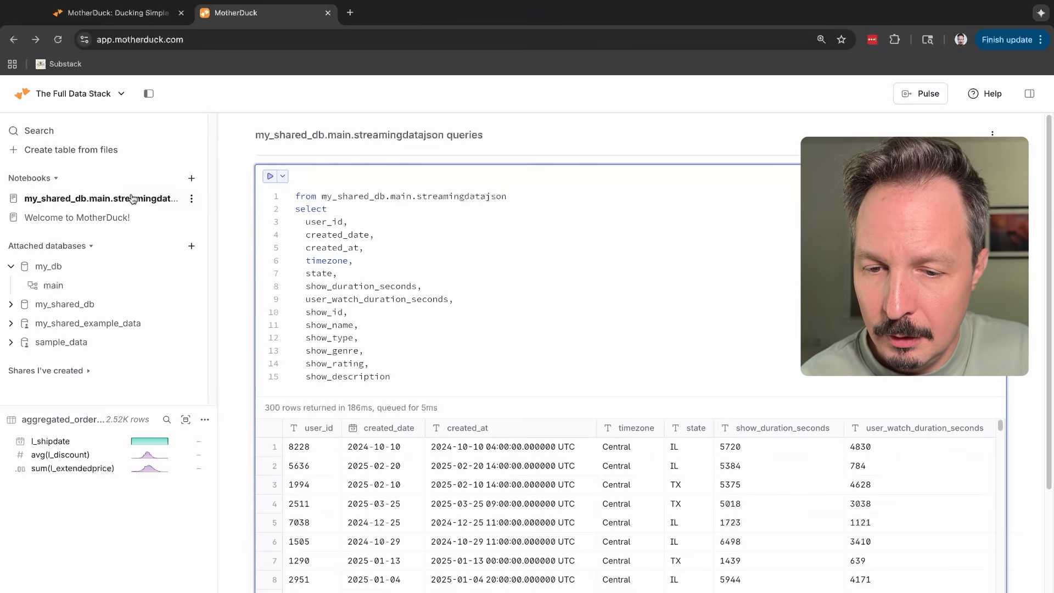
scroll(495, 300, down, 1)
scroll(495, 299, up, 1)
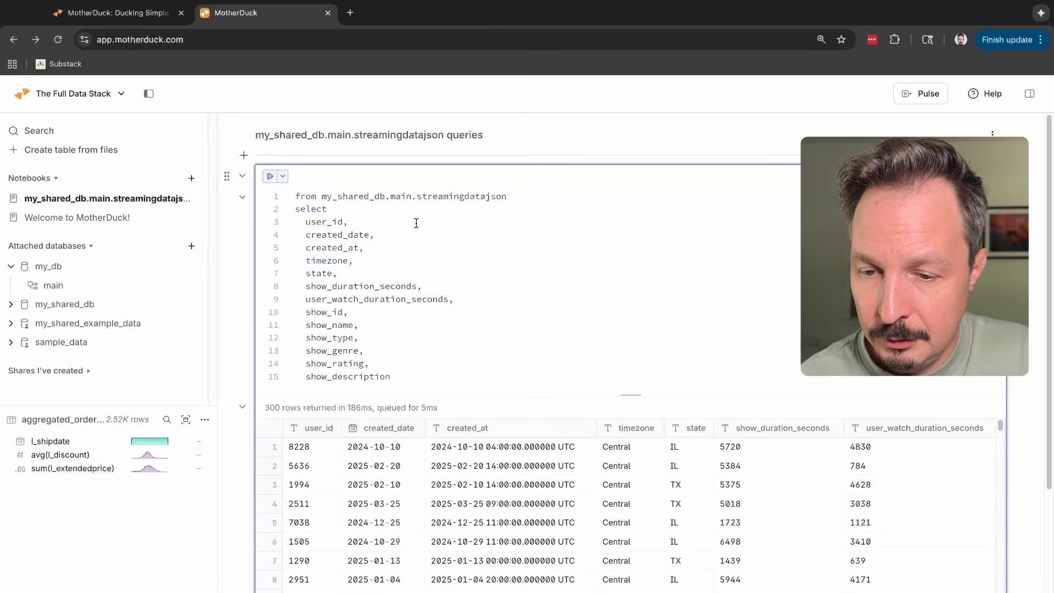
scroll(549, 510, right, 10)
scroll(549, 510, down, 8)
scroll(725, 318, down, 5)
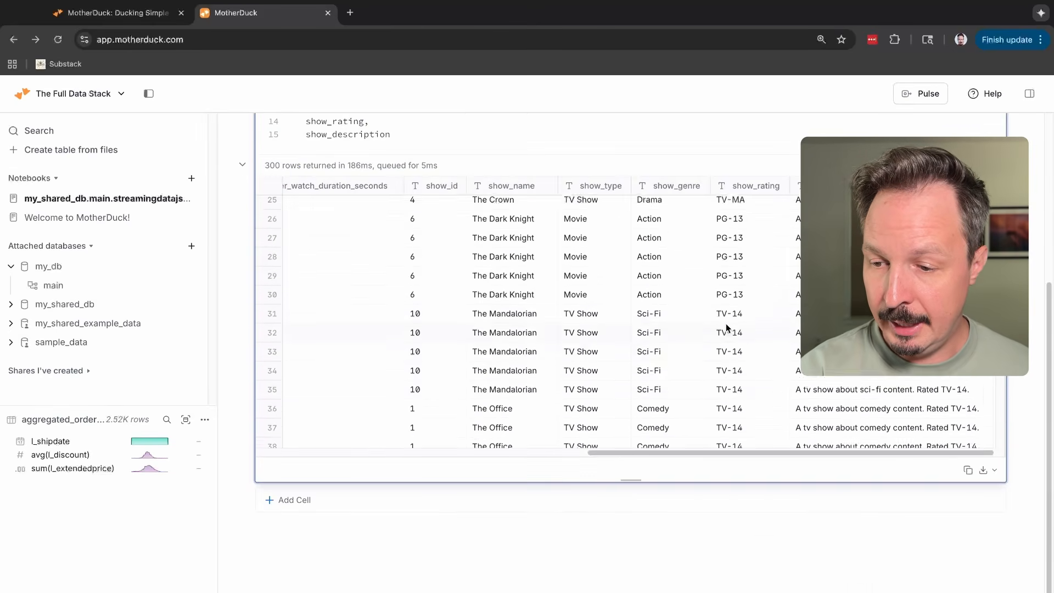
scroll(726, 327, left, 10)
scroll(229, 308, up, 3)
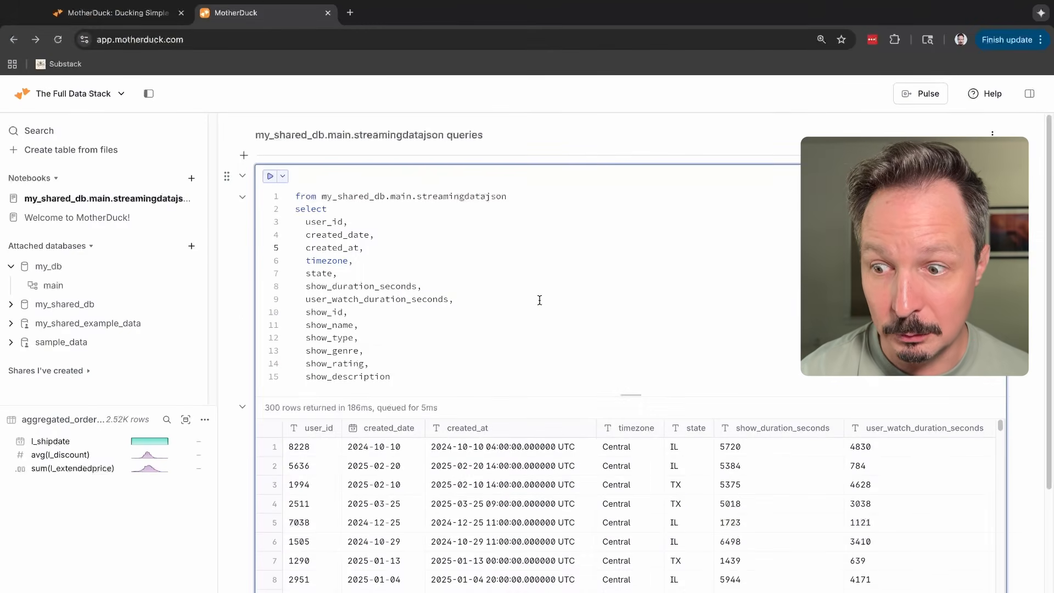
scroll(540, 300, down, 2)
scroll(478, 286, down, 1)
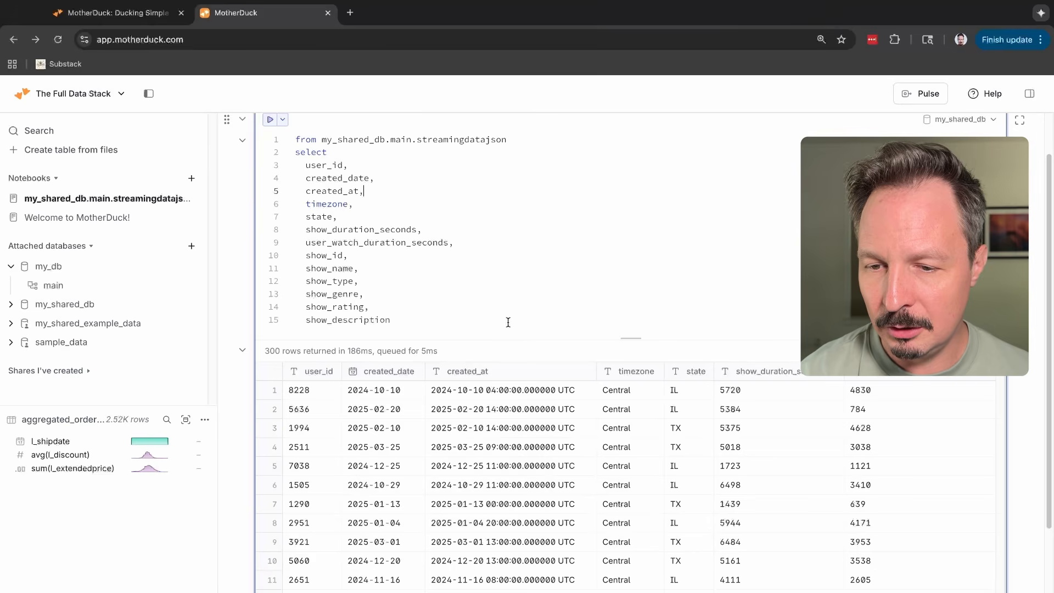
scroll(524, 459, down, 10)
scroll(565, 248, down, 3)
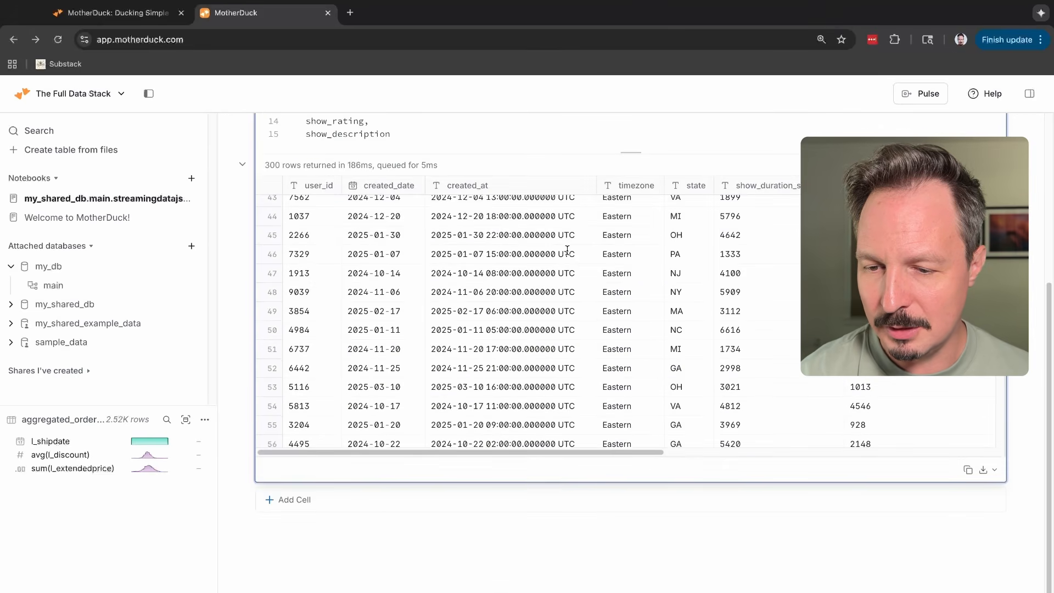
scroll(231, 253, up, 4)
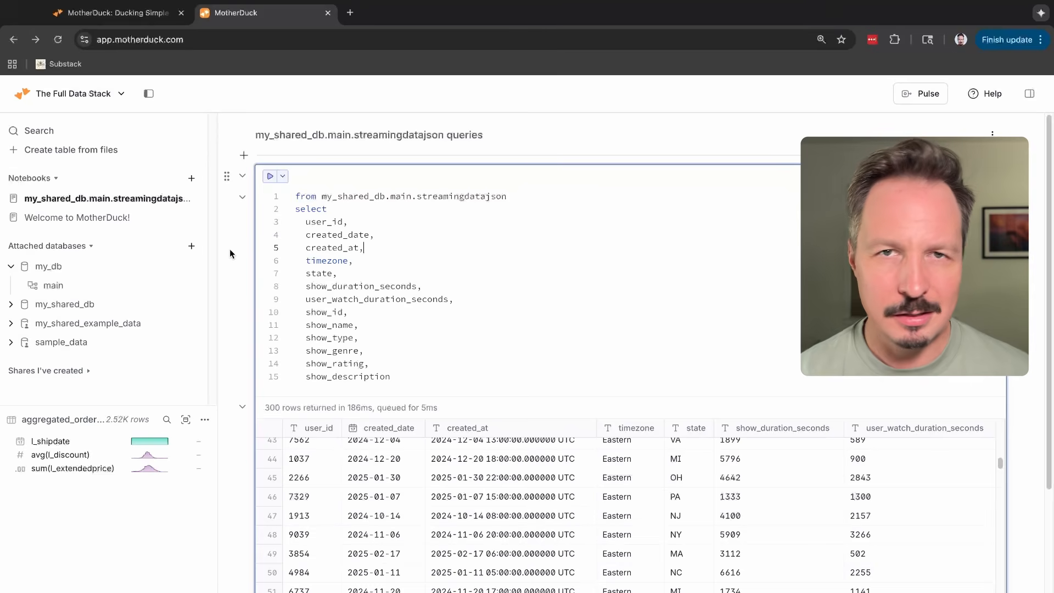
click(394, 298)
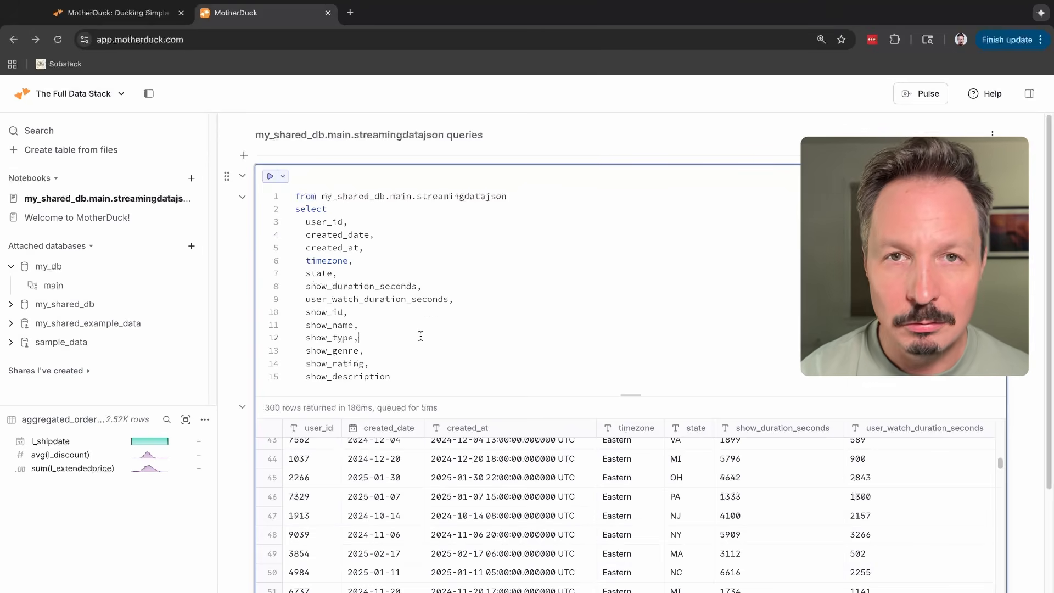
click(416, 362)
click(407, 379)
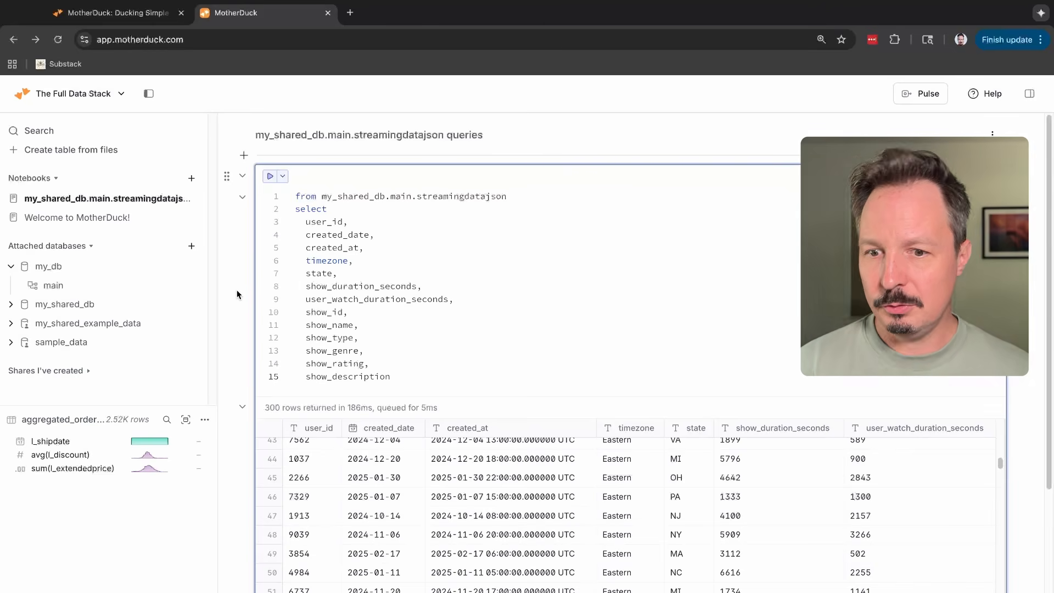
scroll(237, 295, down, 1)
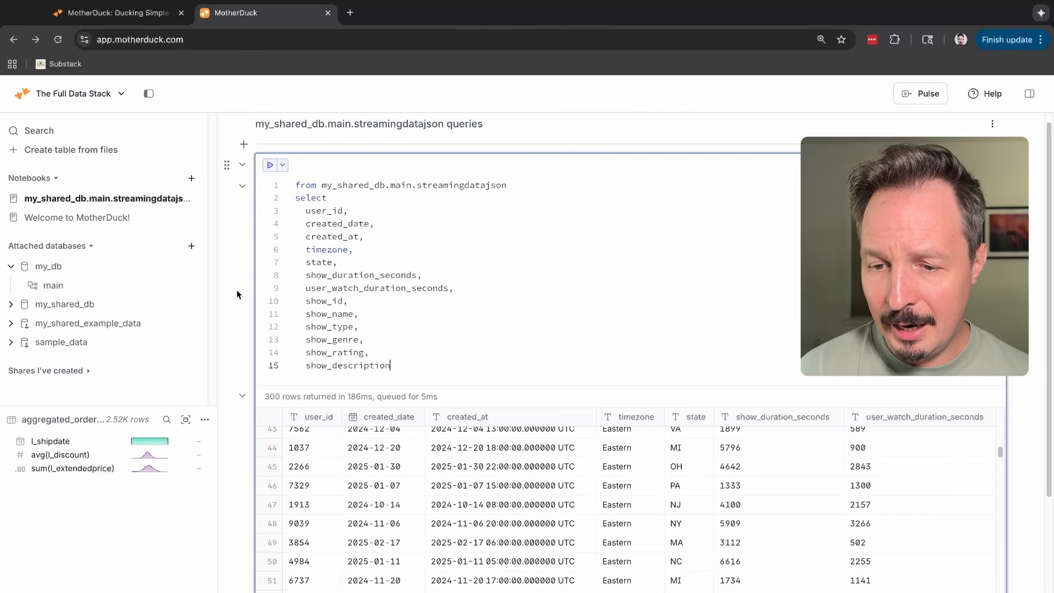
click(242, 165)
click(243, 178)
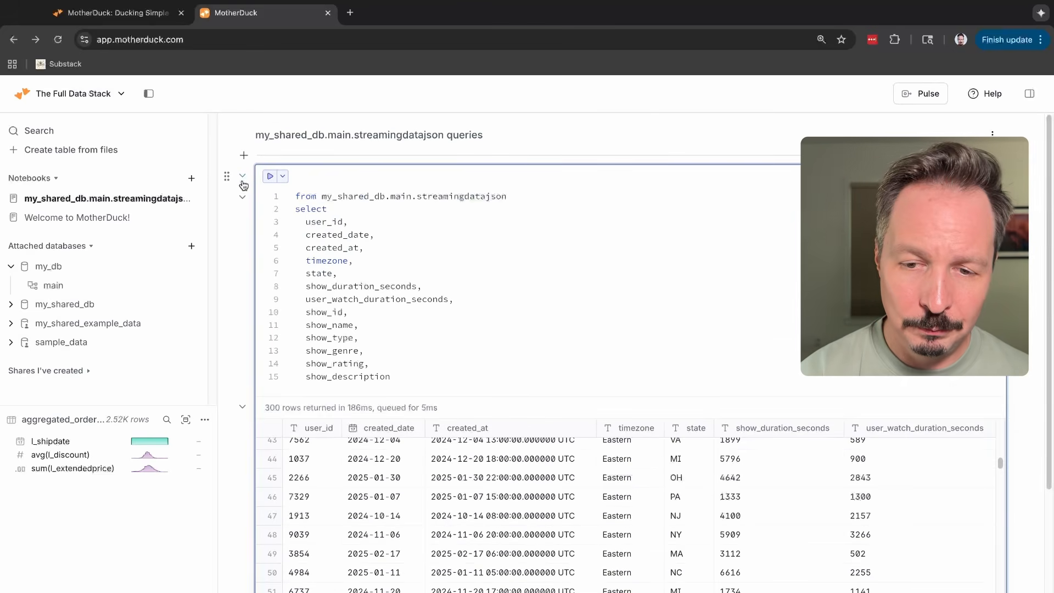
click(242, 198)
click(242, 199)
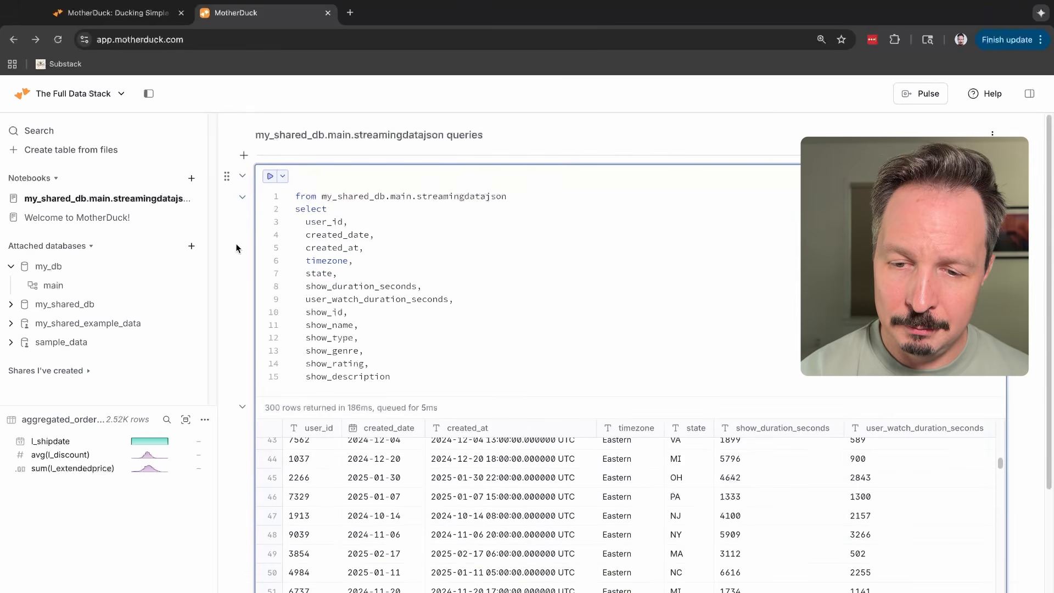
click(243, 404)
click(243, 404)
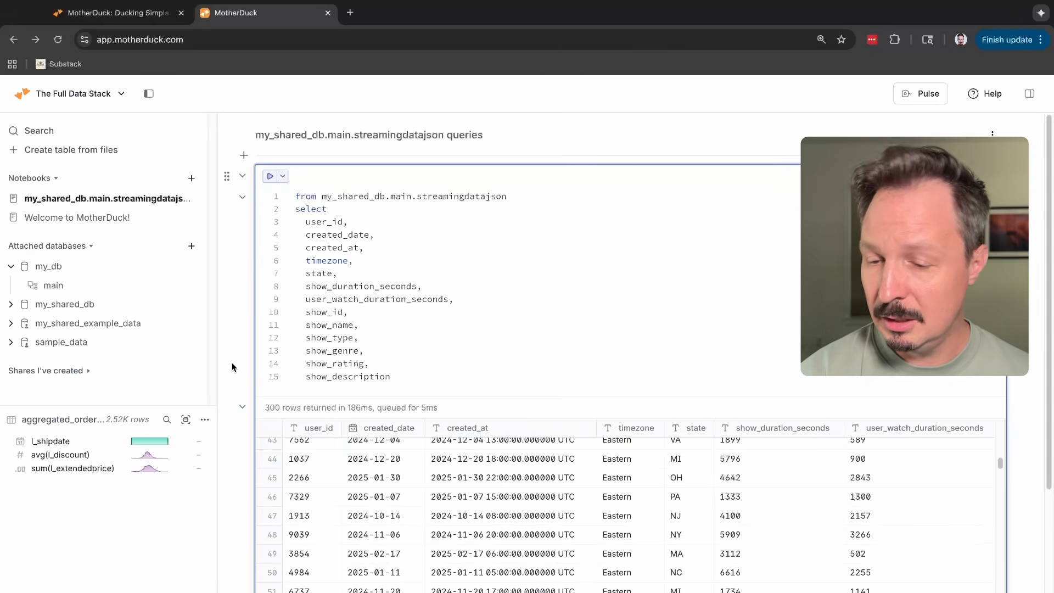
scroll(232, 363, down, 3)
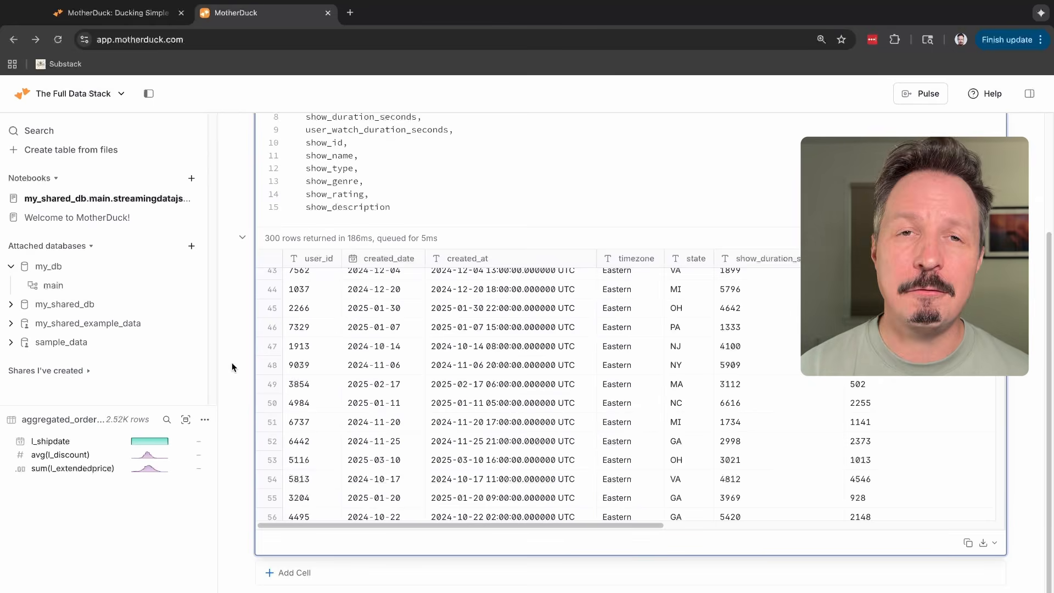
scroll(232, 363, up, 3)
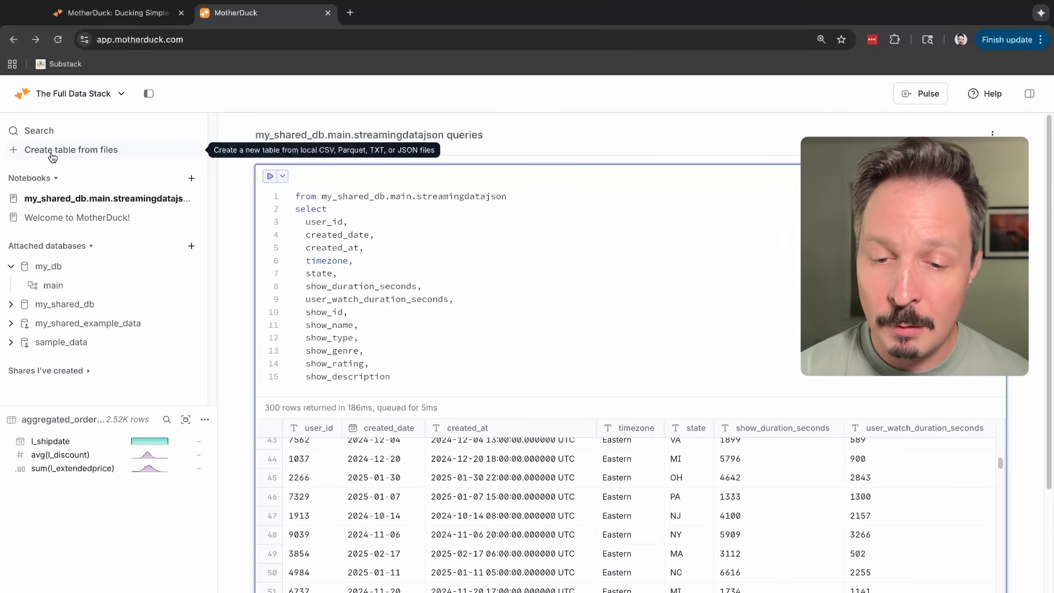
Open the Welcome to MotherDuck! notebook, toggle my_db, and expand my_shared_db to list its tables
click(67, 217)
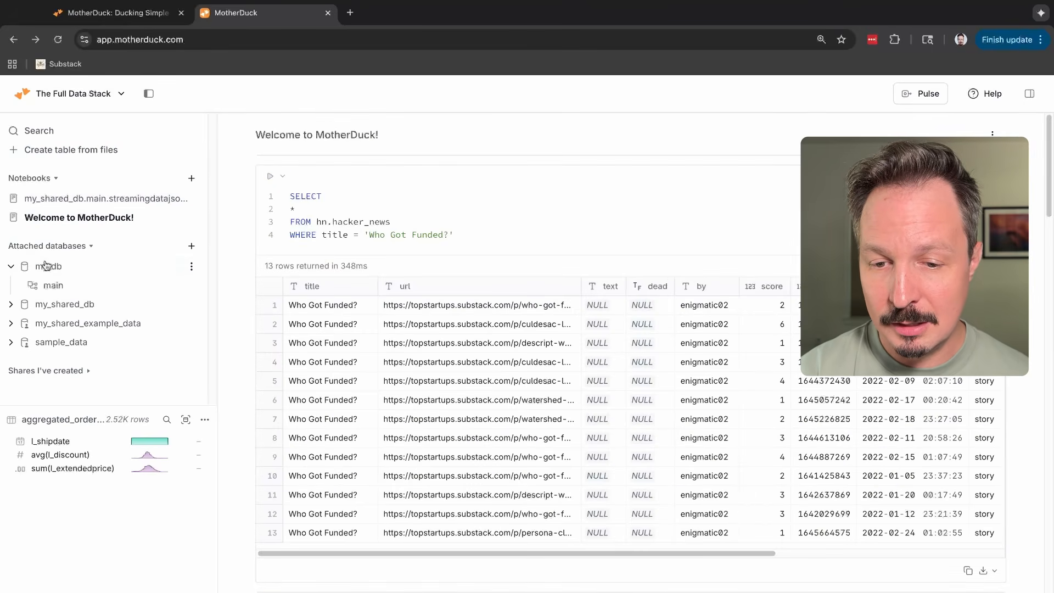
click(11, 266)
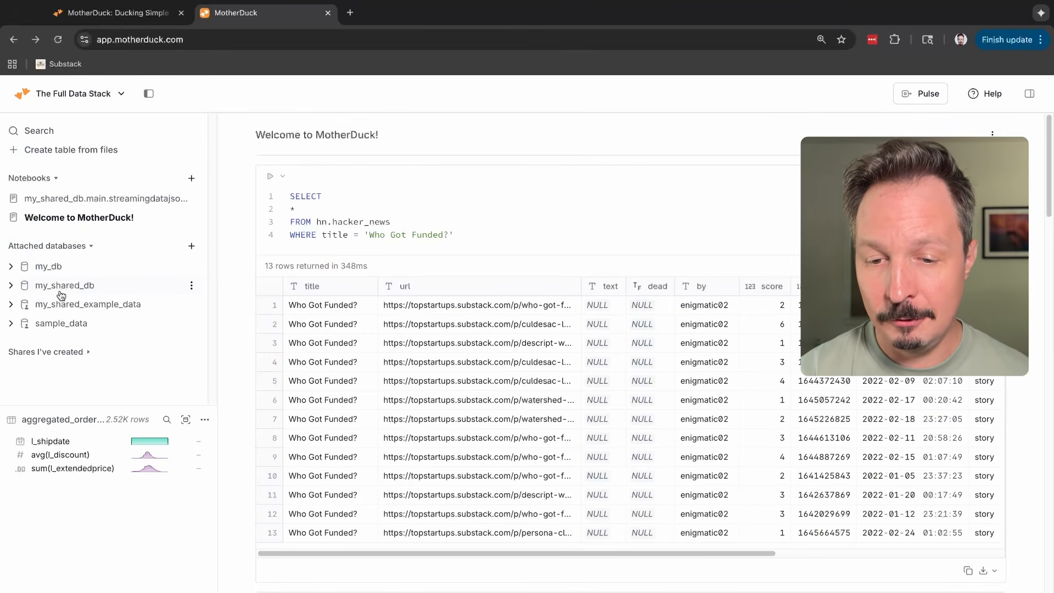
click(11, 266)
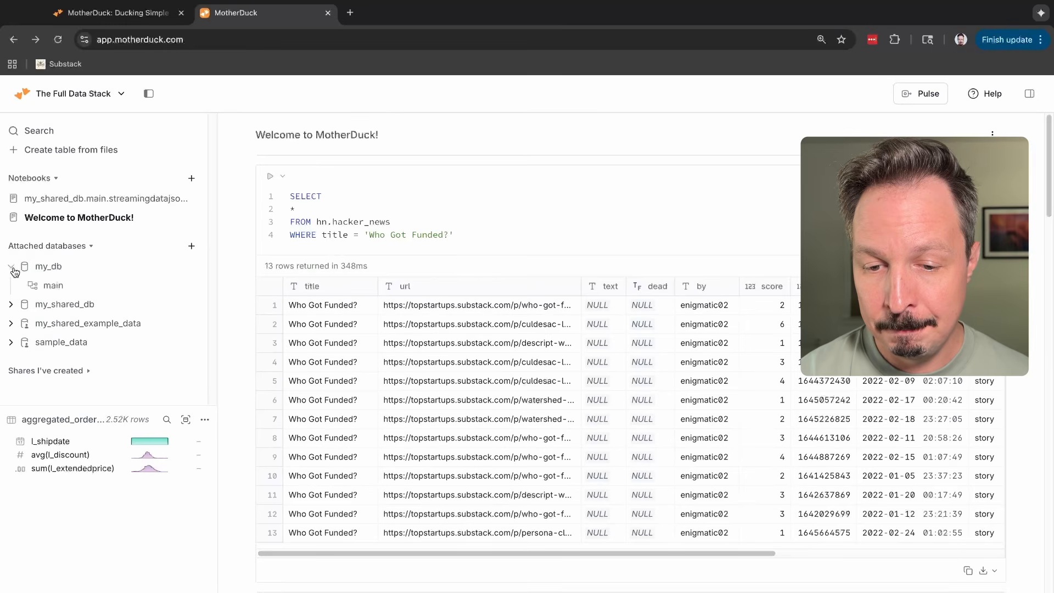
click(11, 305)
mouse_move(103, 310)
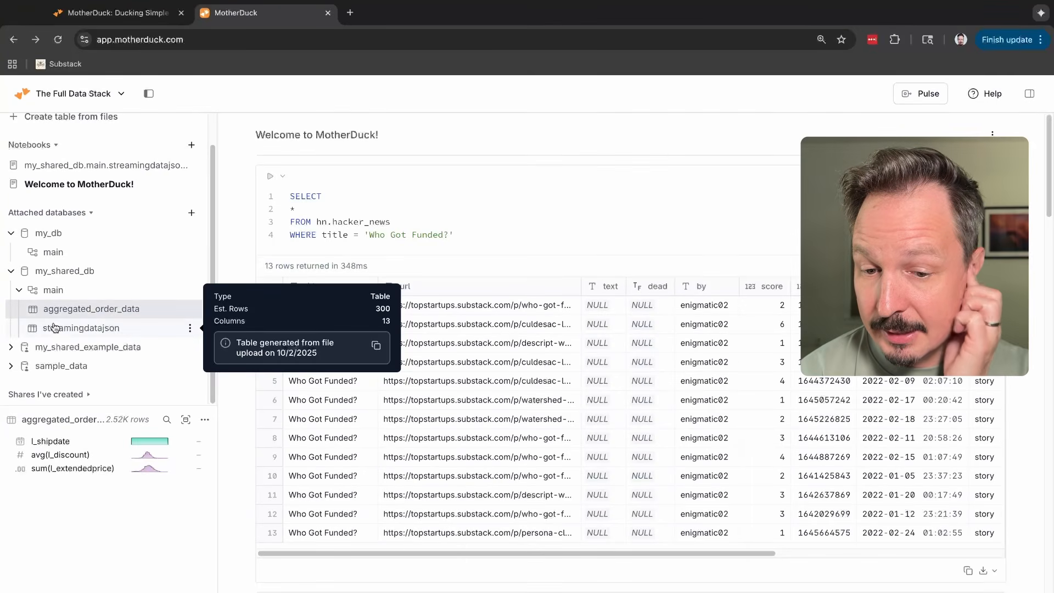
click(60, 328)
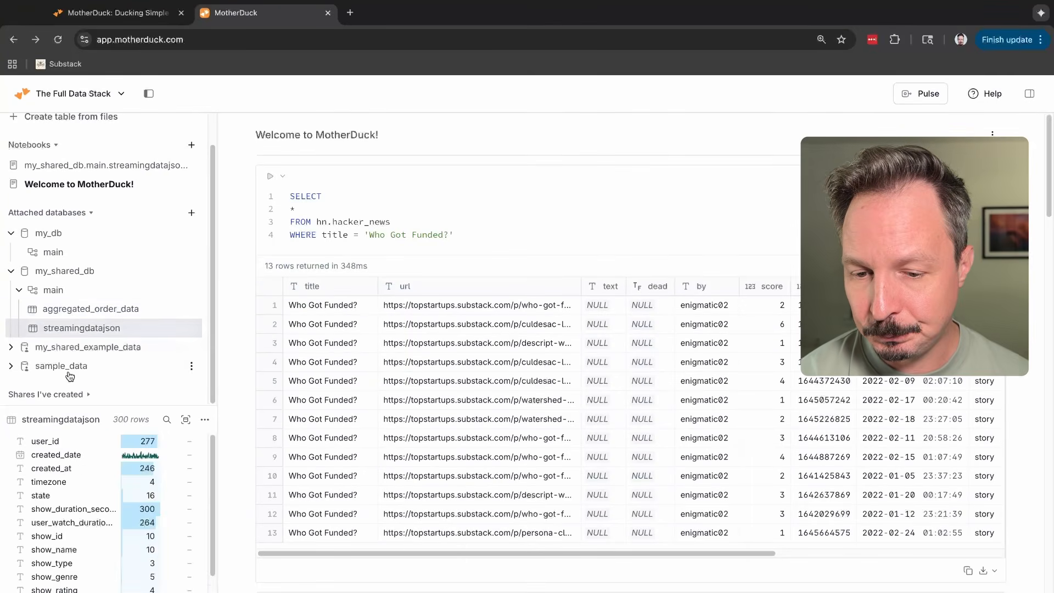
Expand my_shared_example_data > main to preview the aggregated_order_data table's columns
click(17, 351)
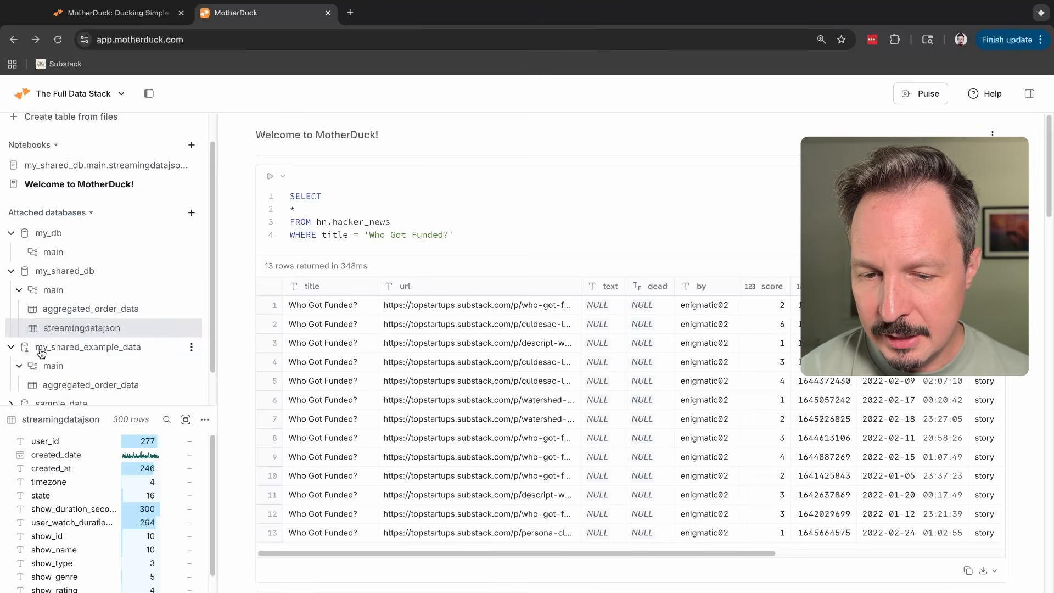
click(74, 365)
click(83, 365)
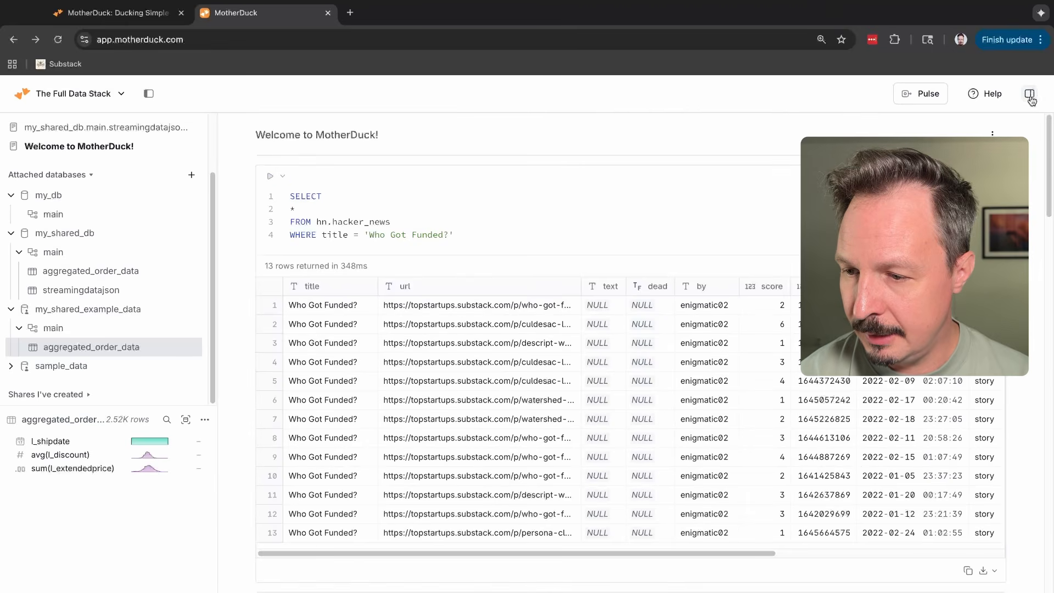
Open the Inspector panel and rerun the Who Got Funded? query with Cmd+Enter
click(1029, 94)
click(297, 209)
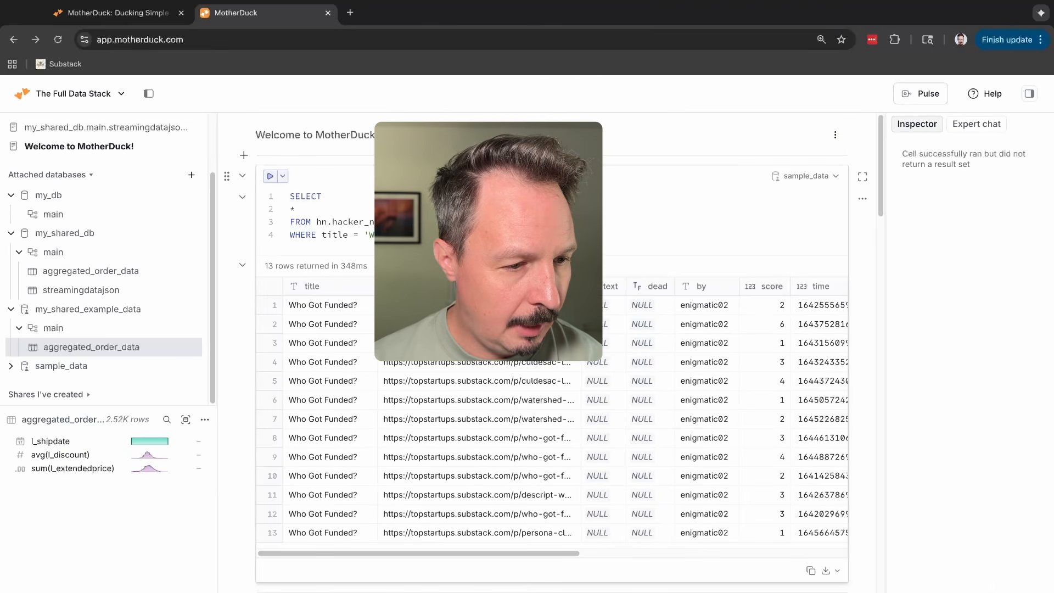
key(super+Return)
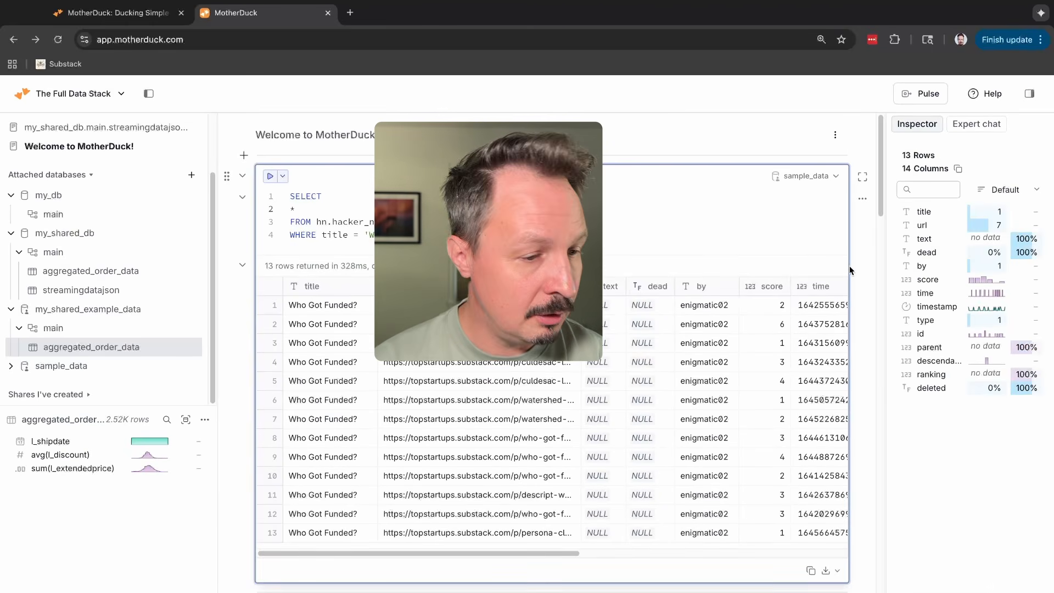
drag(883, 271, 651, 257)
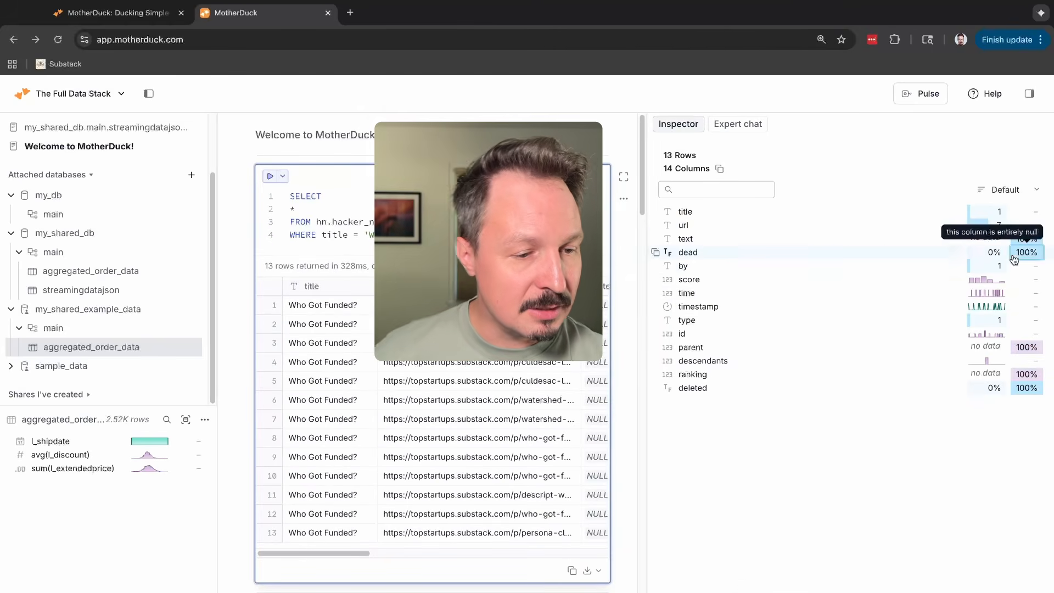
mouse_move(649, 271)
mouse_down()
mouse_move(945, 268)
mouse_move(646, 268)
mouse_up()
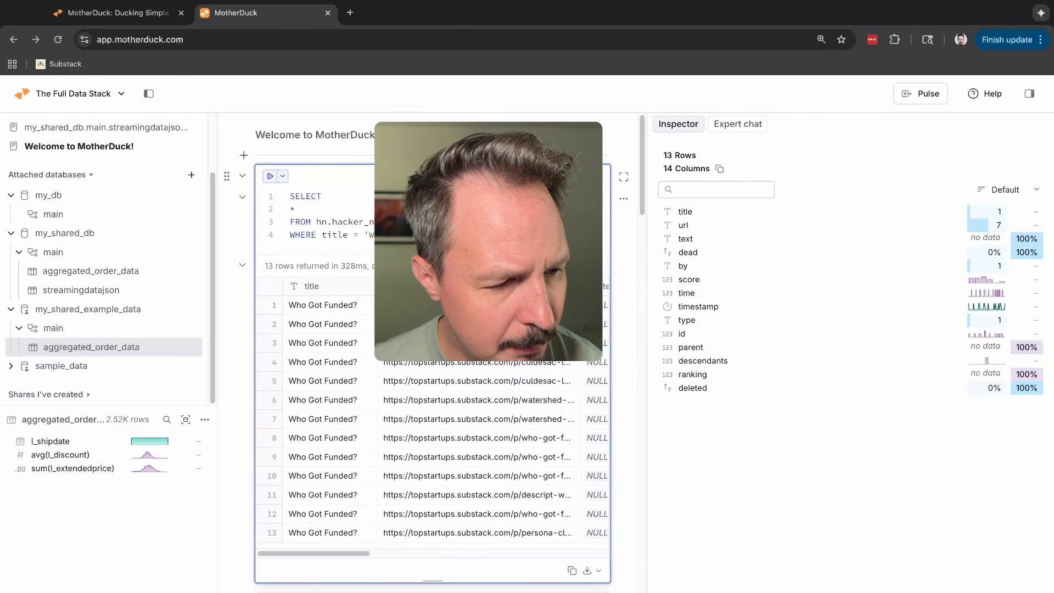
Expand the text, url and title column statistics, then view the Lite/Business-only Expert chat
click(901, 238)
click(1000, 213)
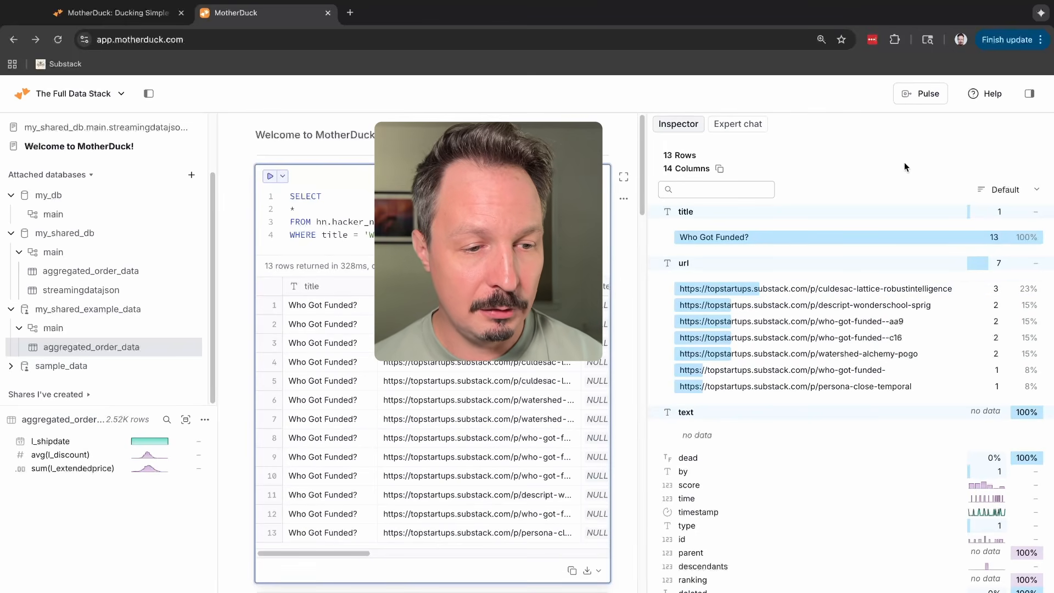
click(739, 126)
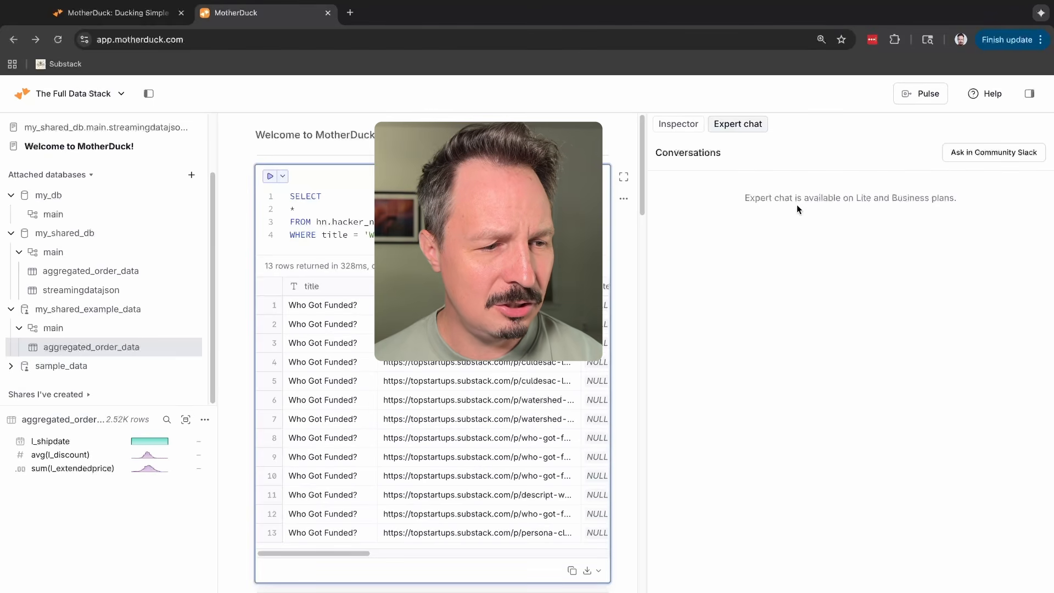
Highlight the Lite-and-Business-only plans notice, then return to the Inspector's 13-row, 14-column summary
drag(843, 199, 942, 196)
click(811, 226)
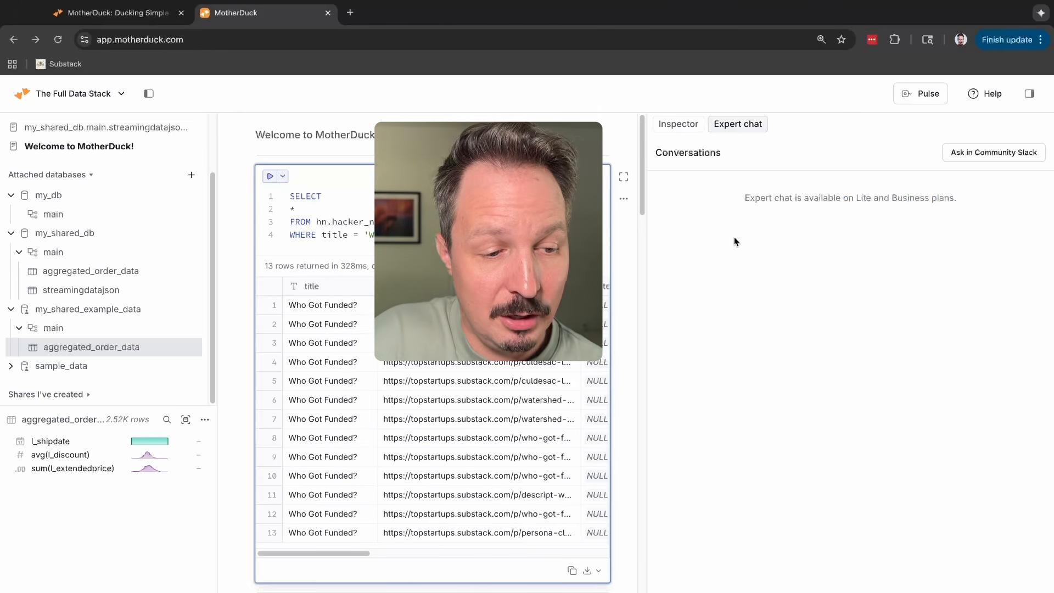
drag(746, 197, 767, 198)
click(766, 198)
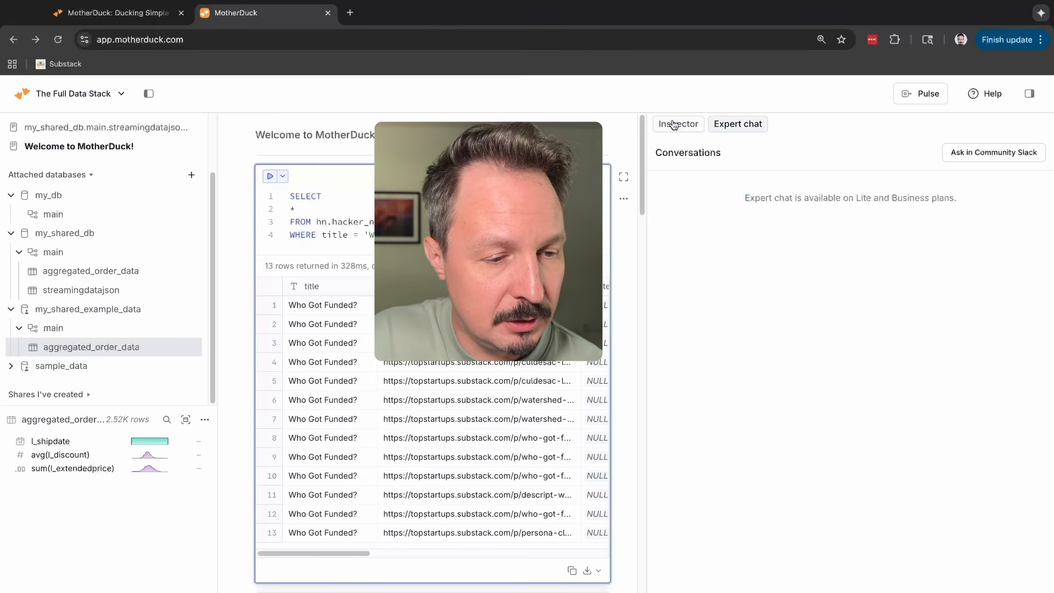
drag(749, 198, 921, 201)
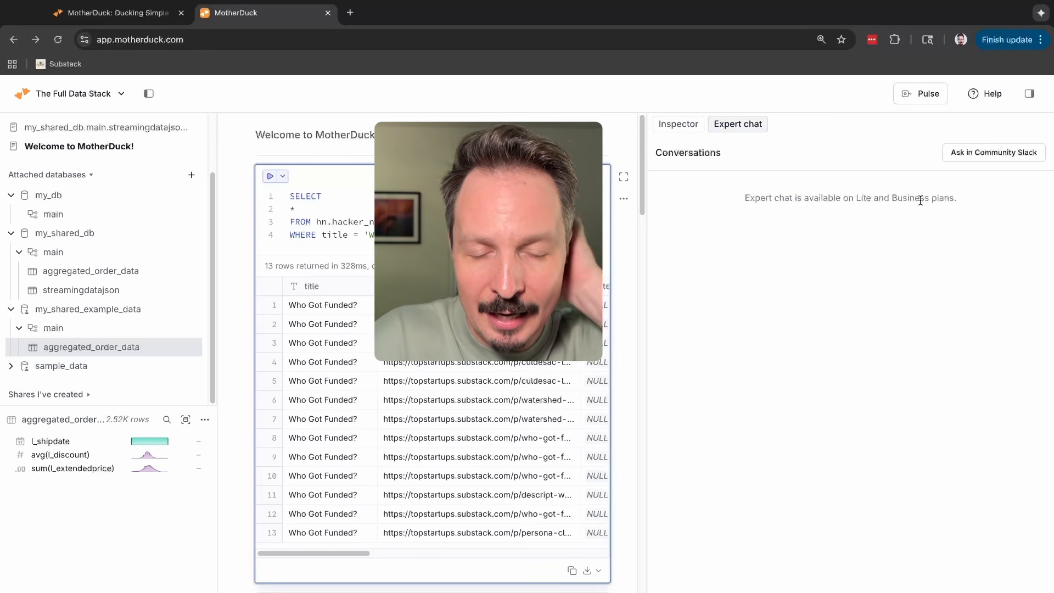
click(687, 127)
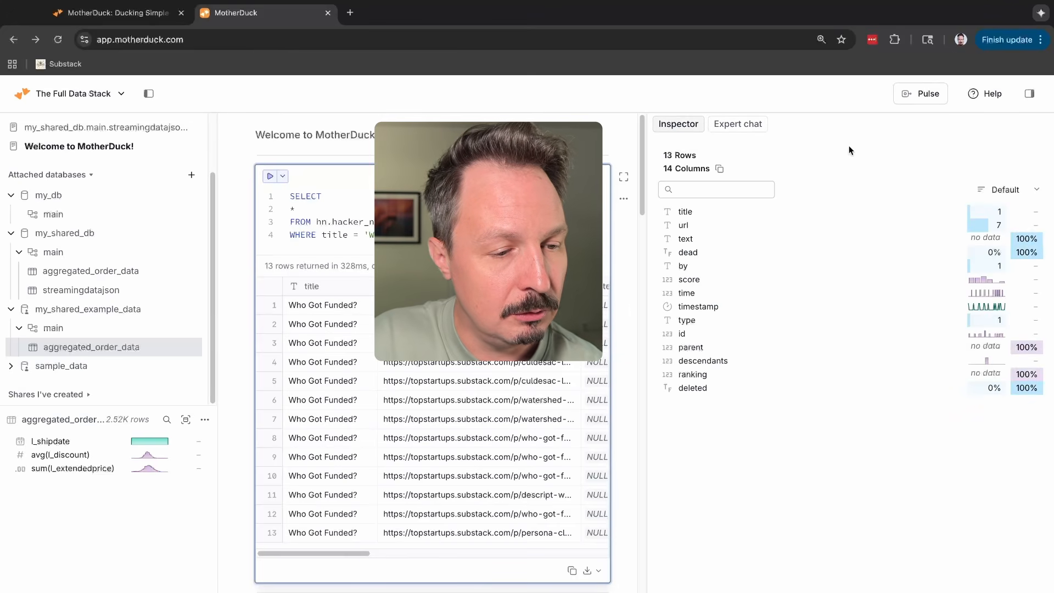
Expand the text, dead, by, score, time and descendants column profiles in the Inspector
click(753, 239)
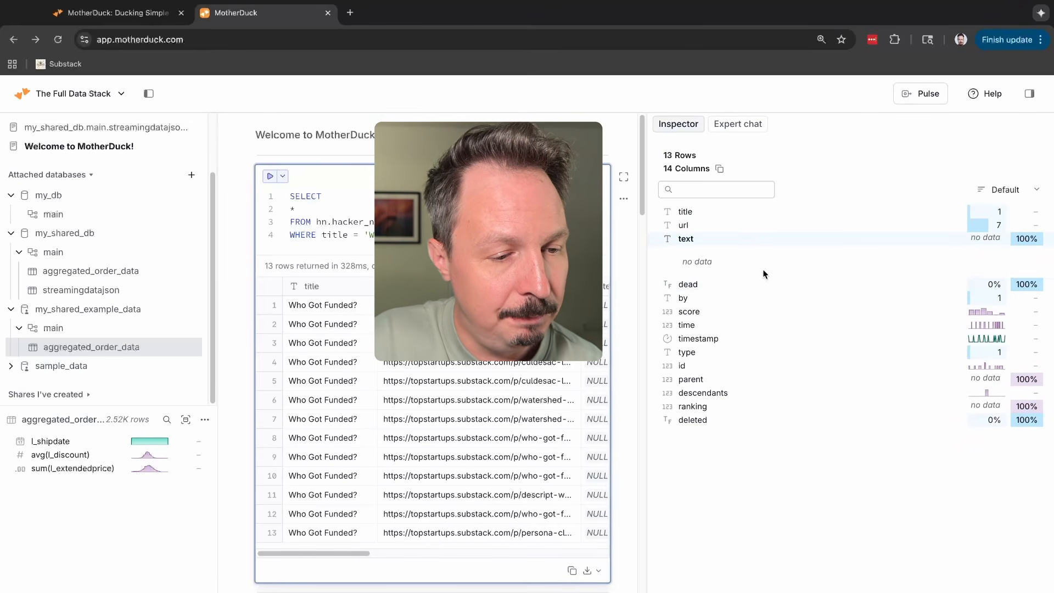
click(761, 284)
click(754, 333)
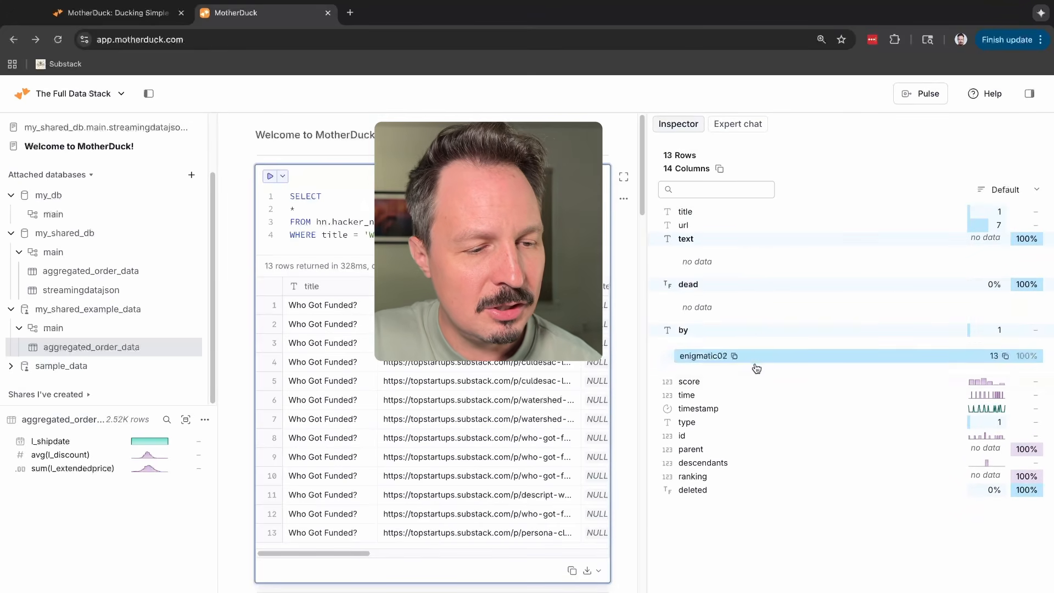
click(756, 381)
scroll(766, 440, down, 1)
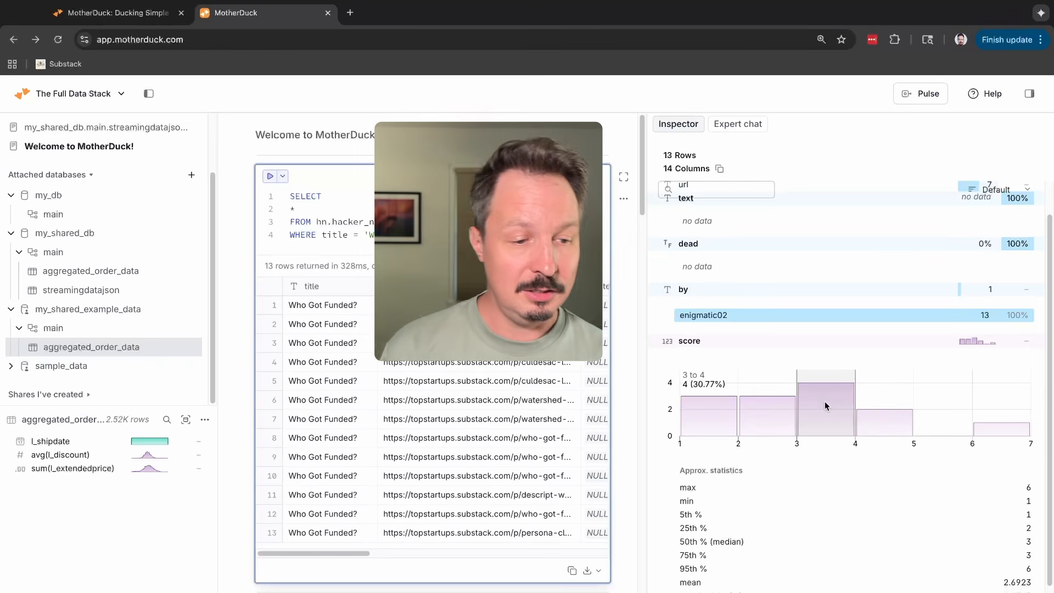
scroll(825, 405, down, 2)
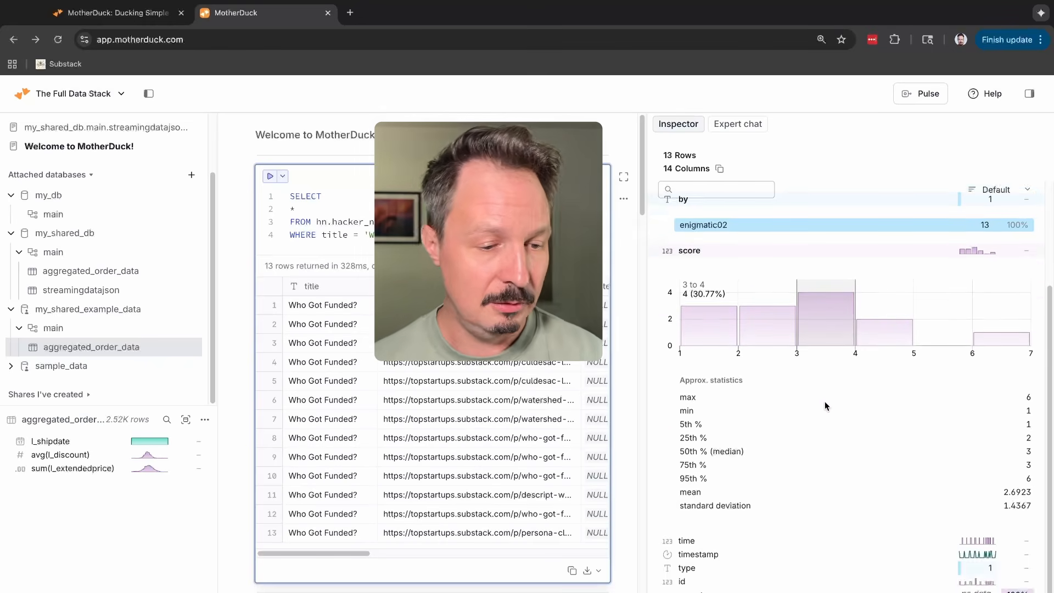
click(793, 545)
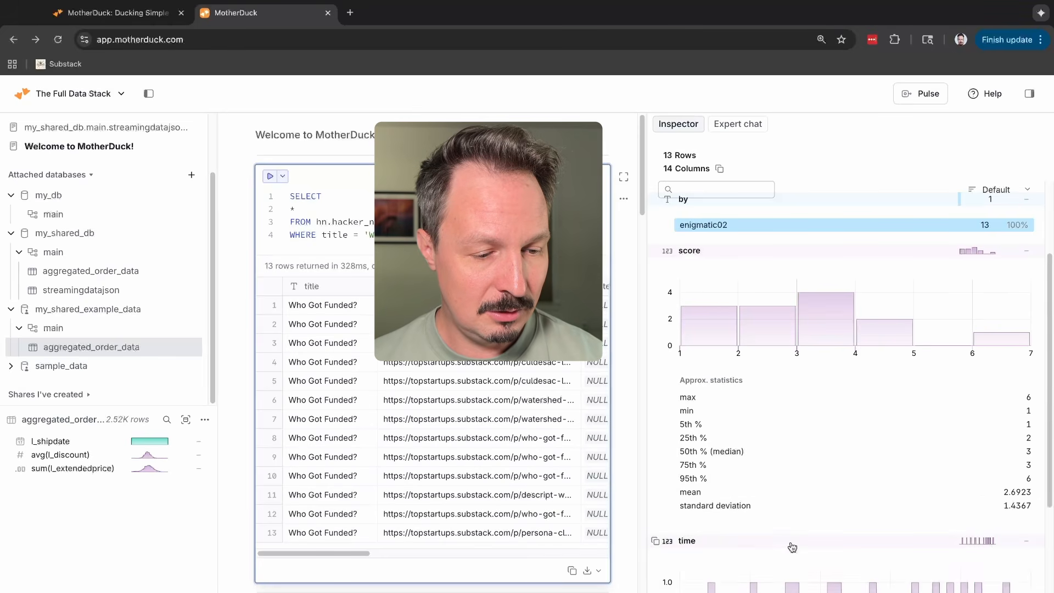
scroll(791, 565, down, 10)
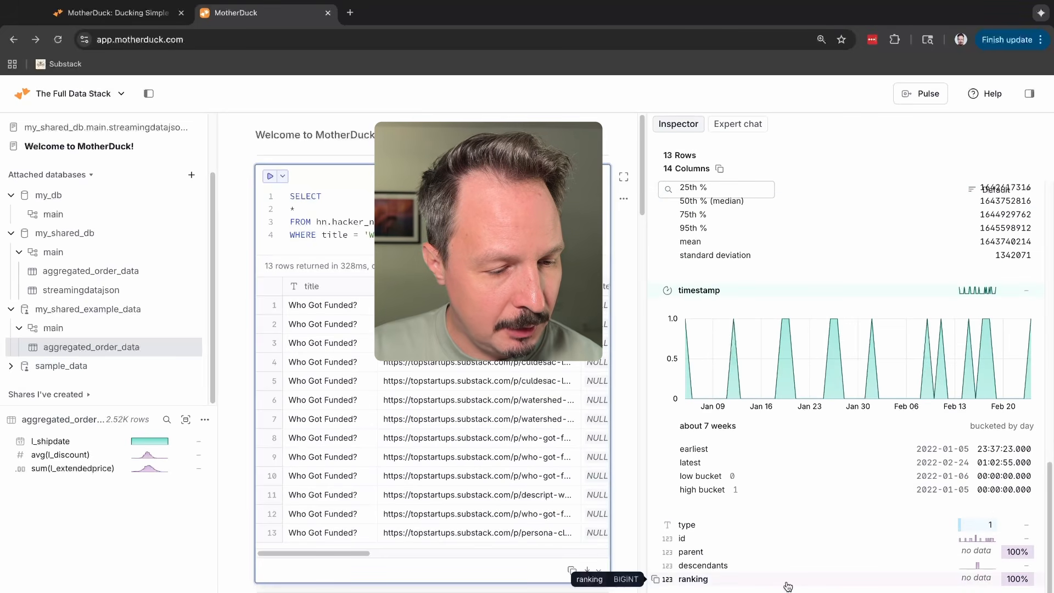
click(783, 566)
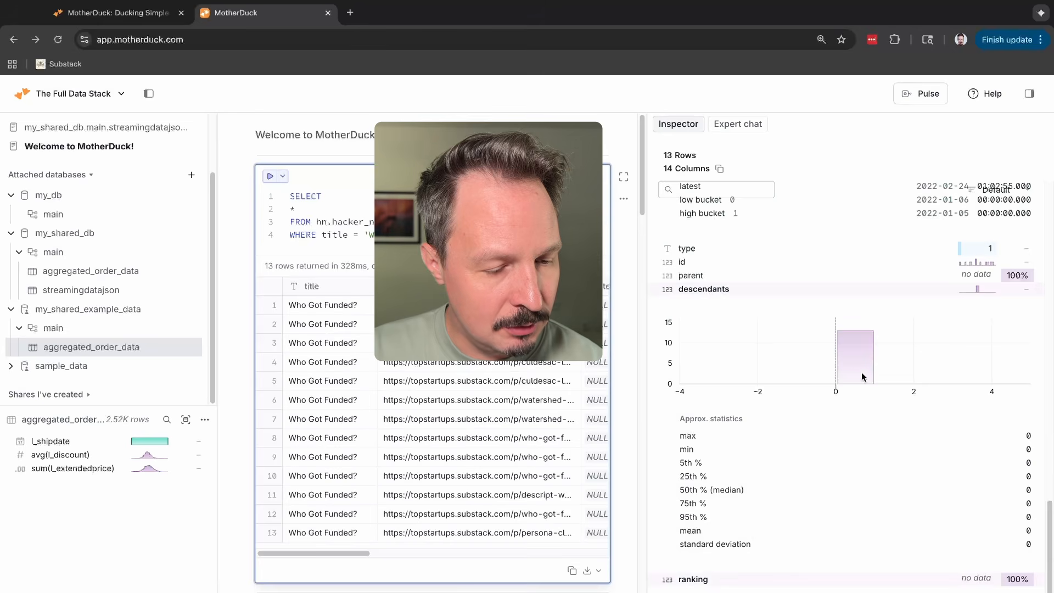
scroll(831, 401, up, 15)
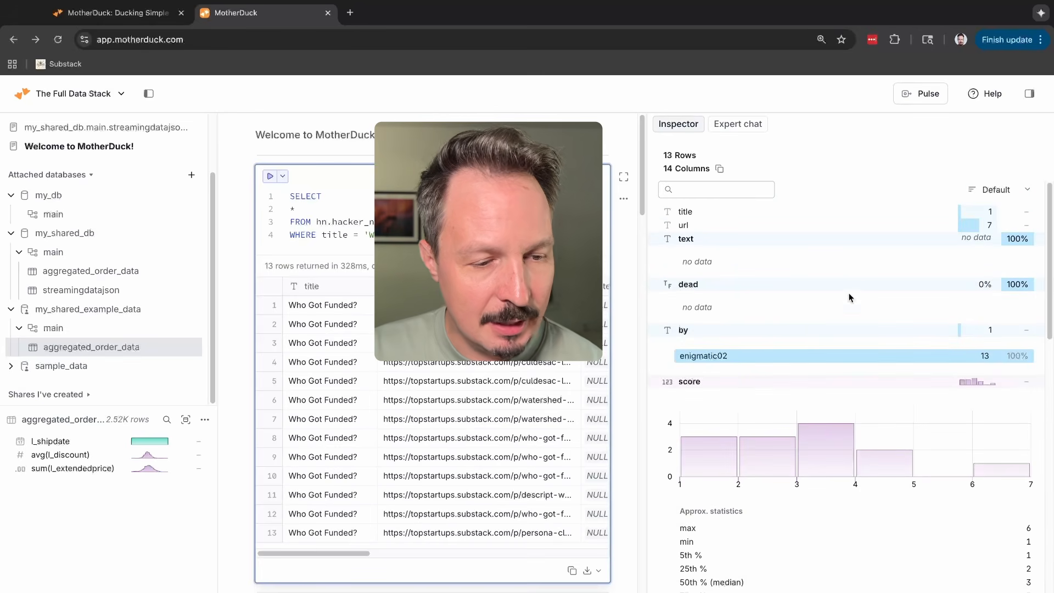
List the url column's 7 distinct links with counts, then close the Inspector
click(697, 225)
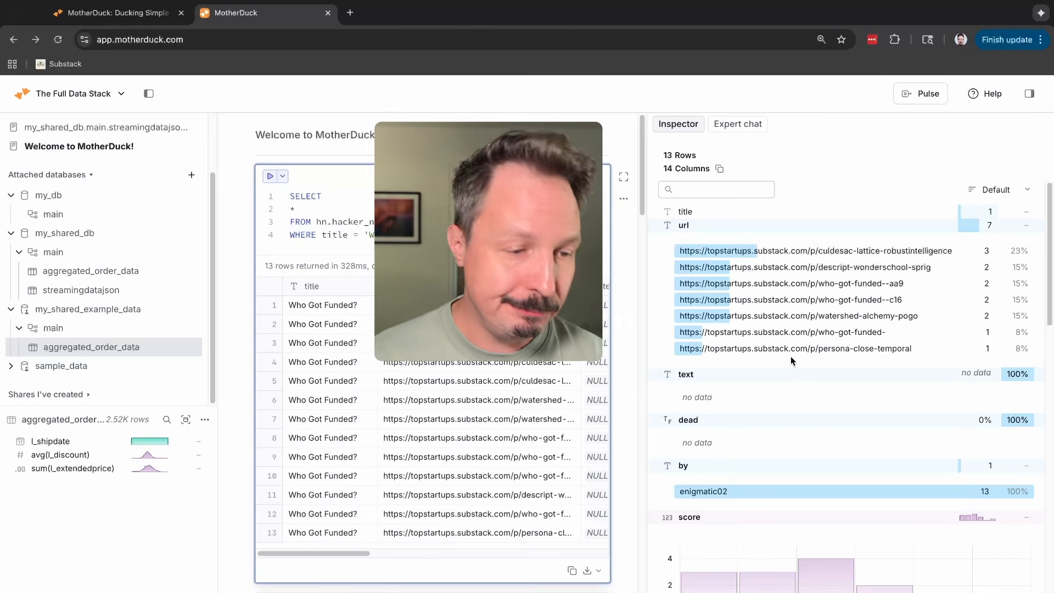
mouse_move(644, 199)
mouse_down()
mouse_move(888, 199)
mouse_move(651, 195)
mouse_up()
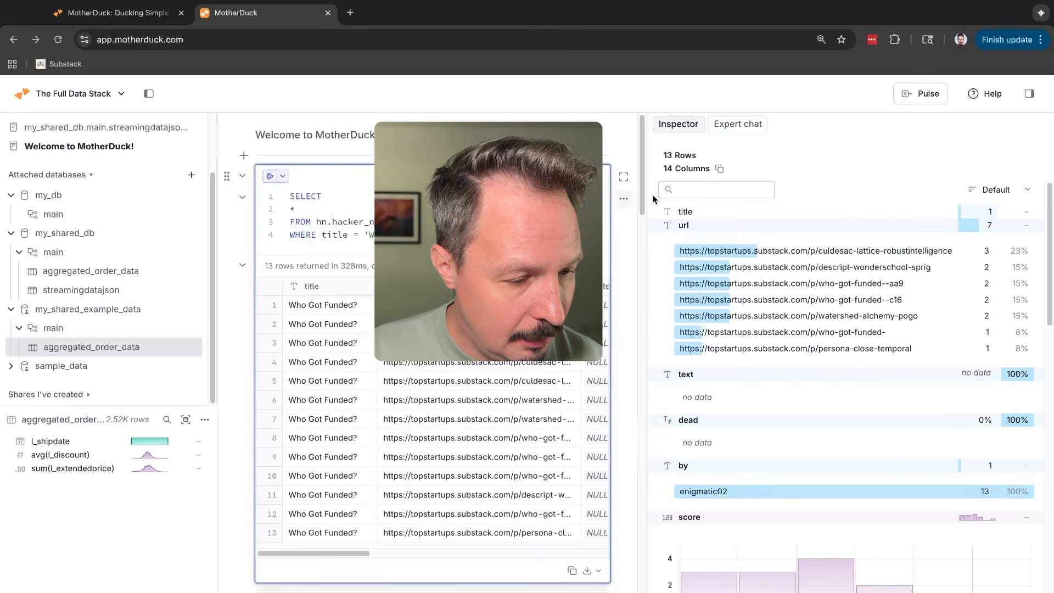
click(1029, 93)
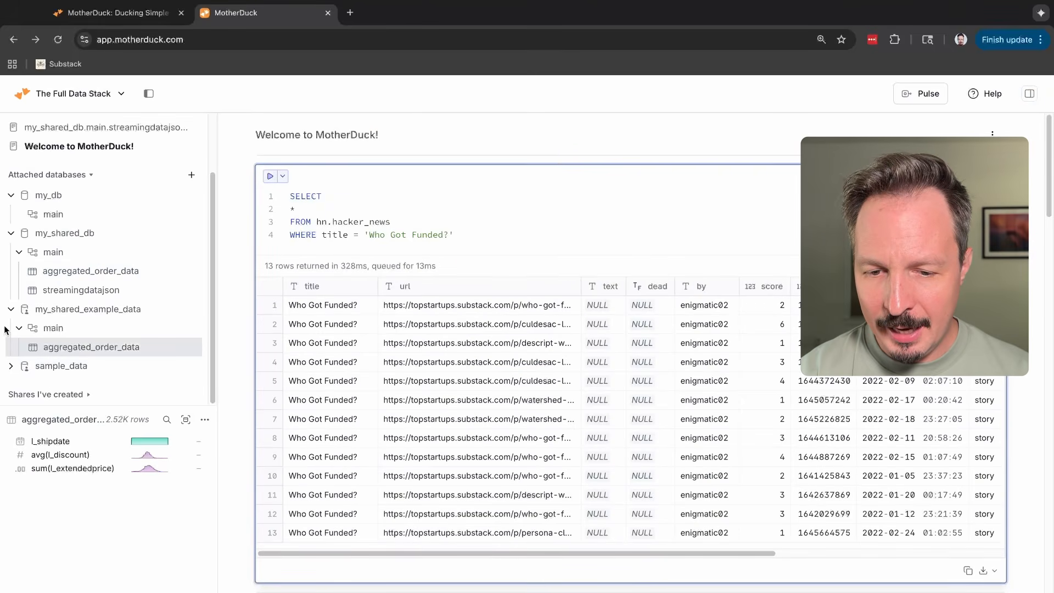
Collapse my_shared_example_data, my_shared_db and my_db, and slightly shrink the aggregated_order_data preview
click(10, 310)
click(10, 270)
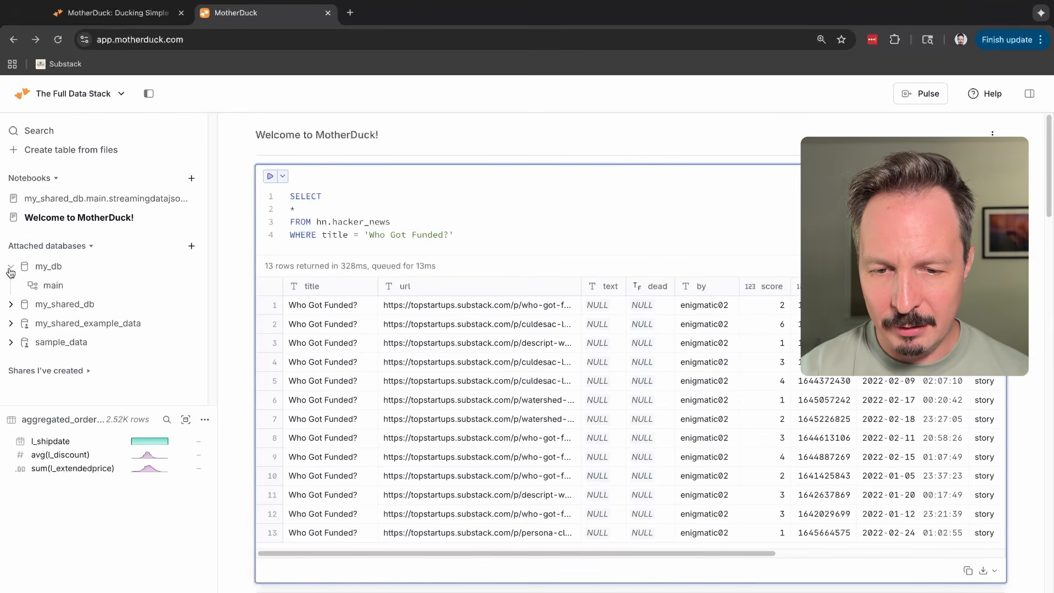
click(11, 266)
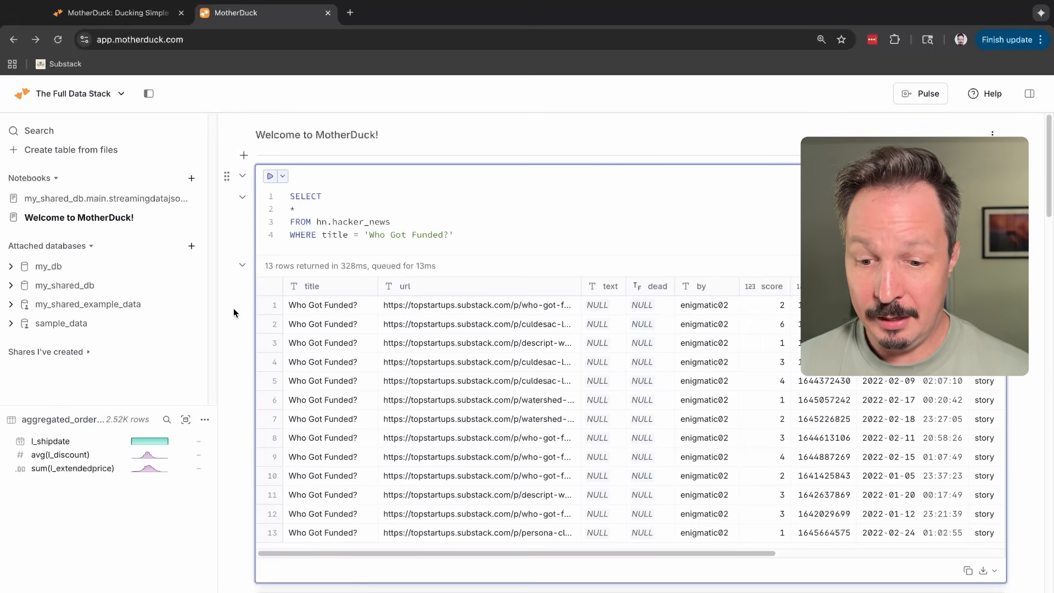
drag(170, 406, 169, 423)
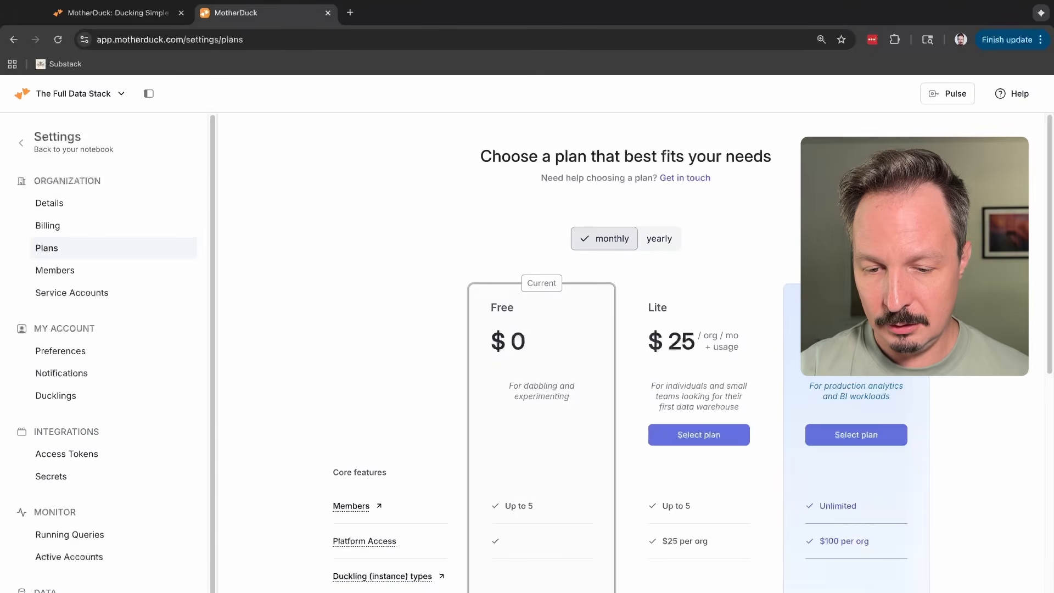
Scroll through the Free, Lite and Business plan comparison, including Business at $100 plus usage
scroll(440, 373, down, 8)
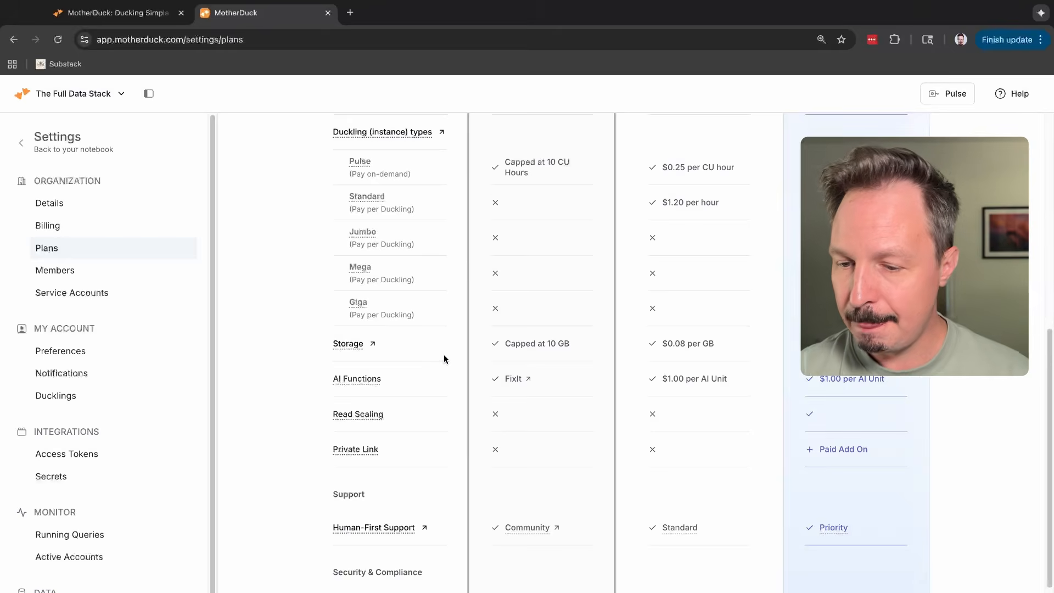
scroll(451, 335, up, 3)
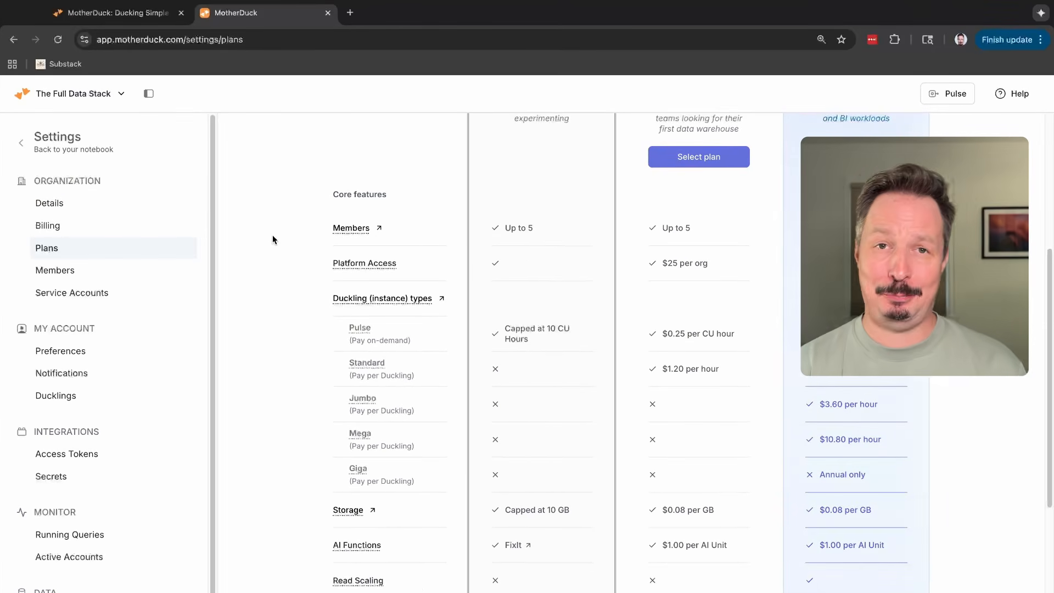
scroll(273, 237, up, 1)
scroll(273, 240, up, 2)
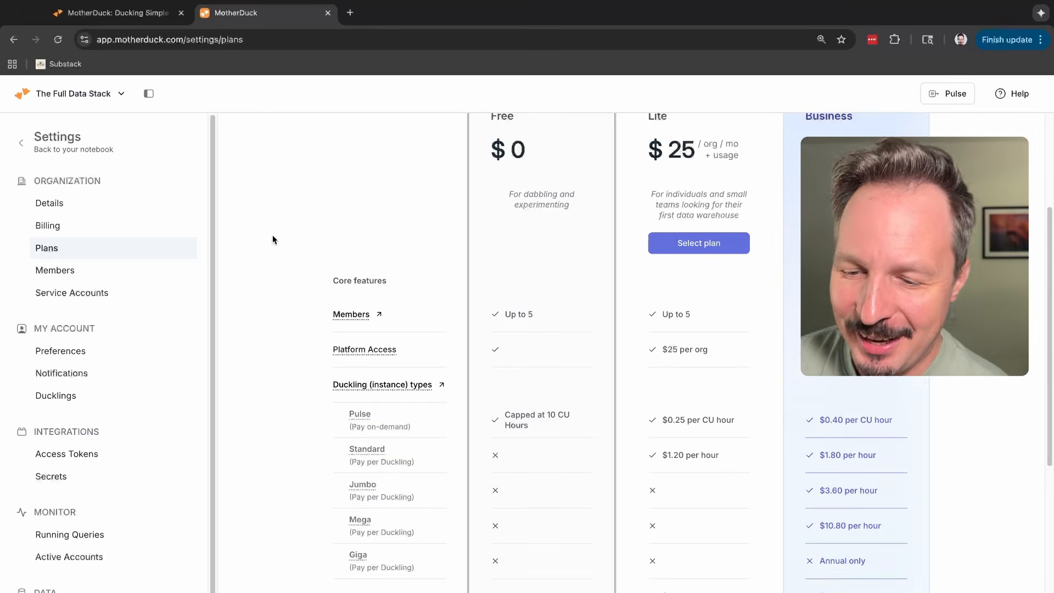
scroll(272, 238, up, 1)
scroll(271, 241, down, 2)
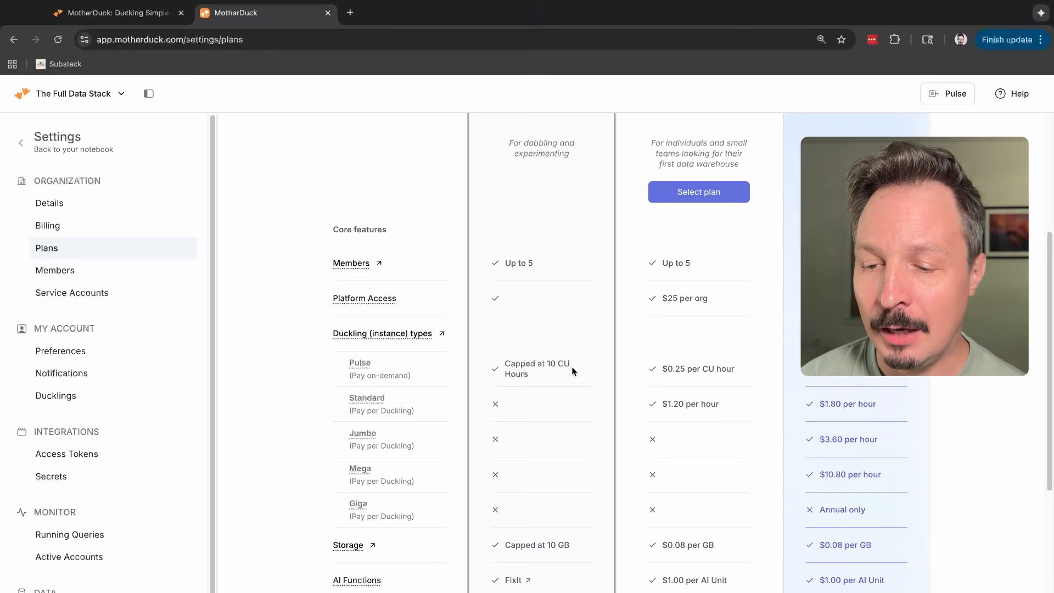
scroll(541, 382, down, 3)
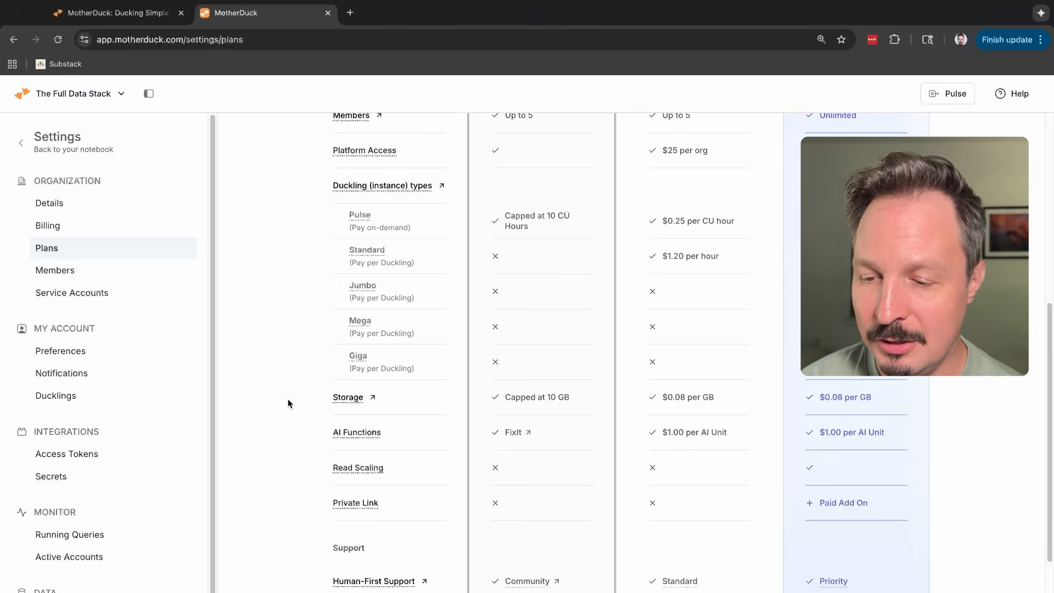
scroll(288, 400, down, 1)
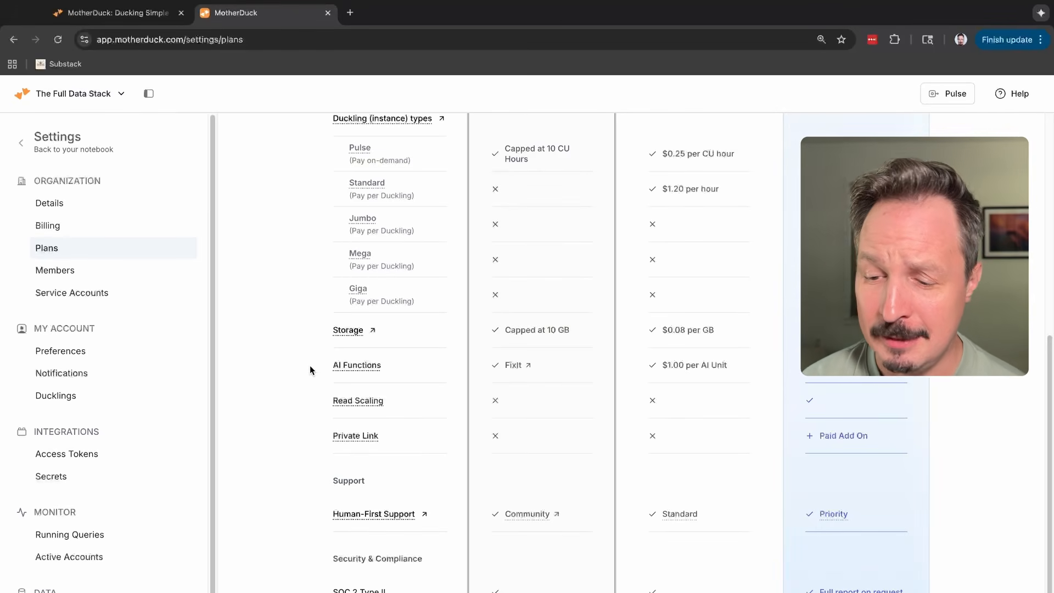
scroll(309, 370, down, 3)
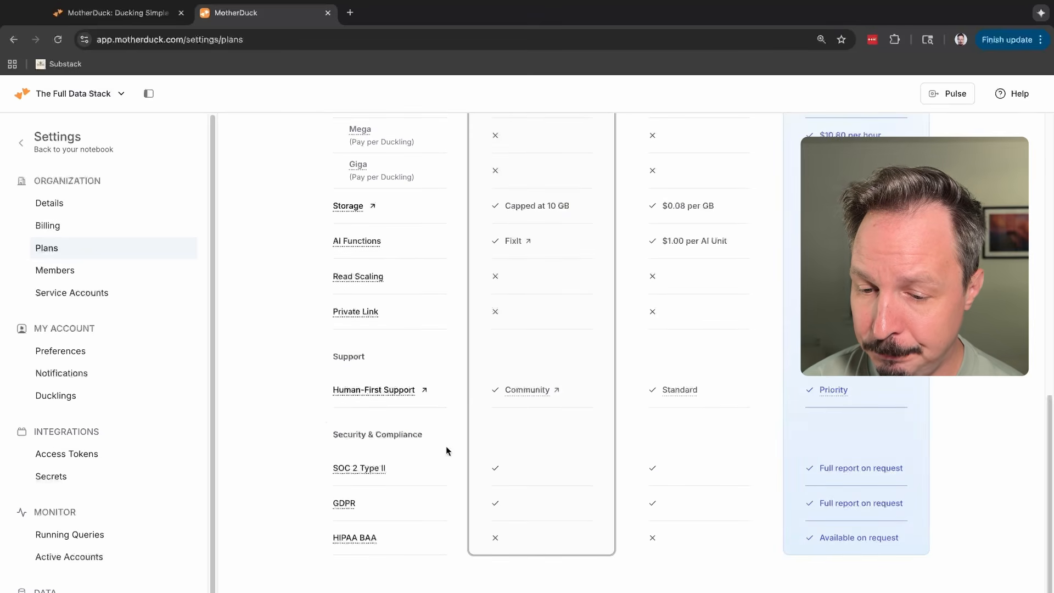
scroll(500, 467, up, 8)
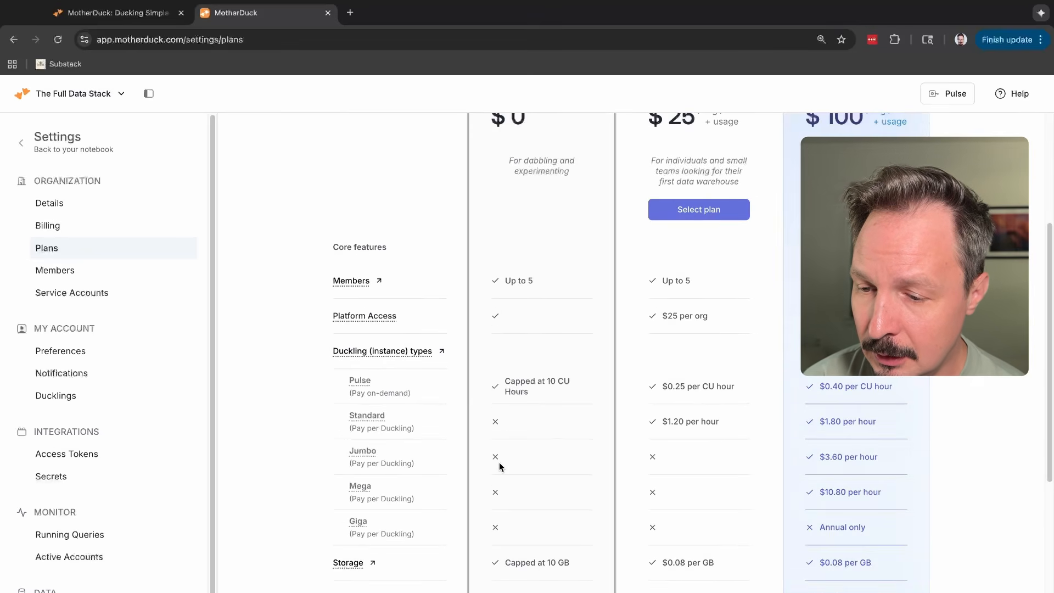
scroll(695, 341, up, 4)
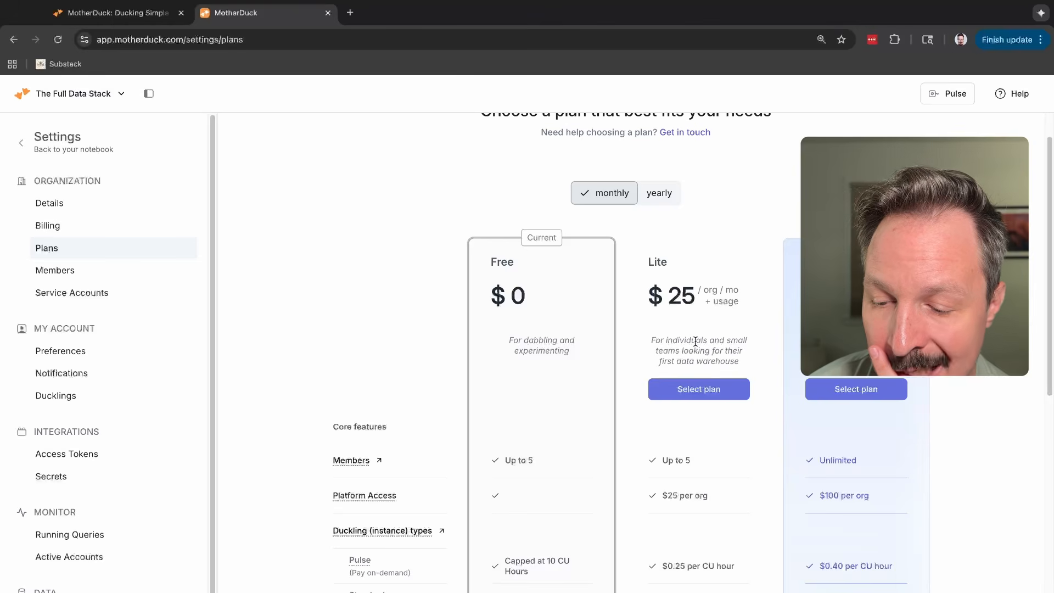
Review the compute pricing rows: Pulse at $0.40 per CU hour, Standard at $1.80 per hour
scroll(695, 341, down, 3)
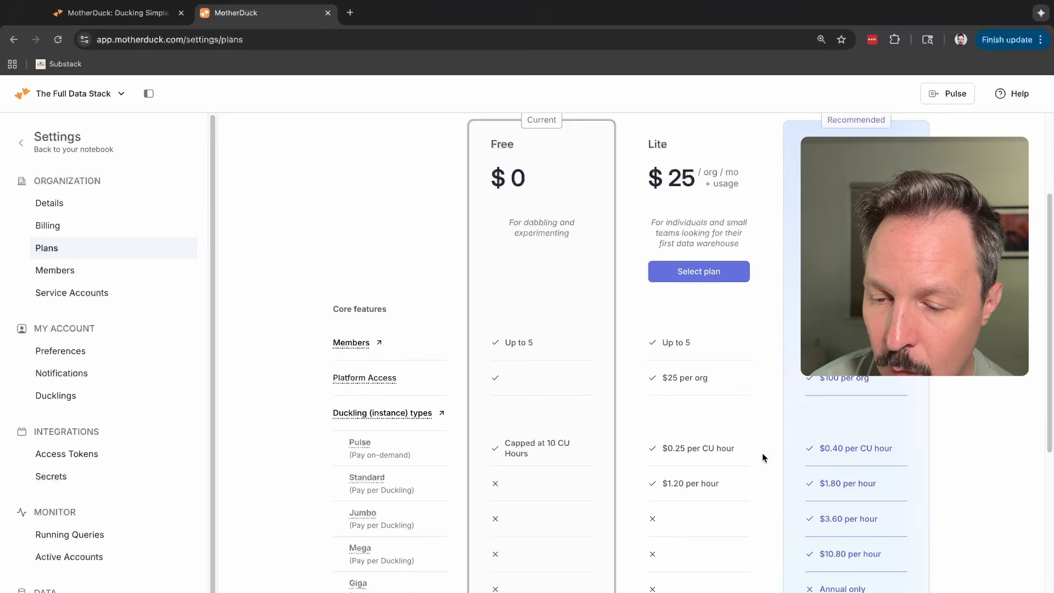
scroll(704, 490, down, 1)
scroll(703, 494, down, 8)
scroll(704, 494, up, 12)
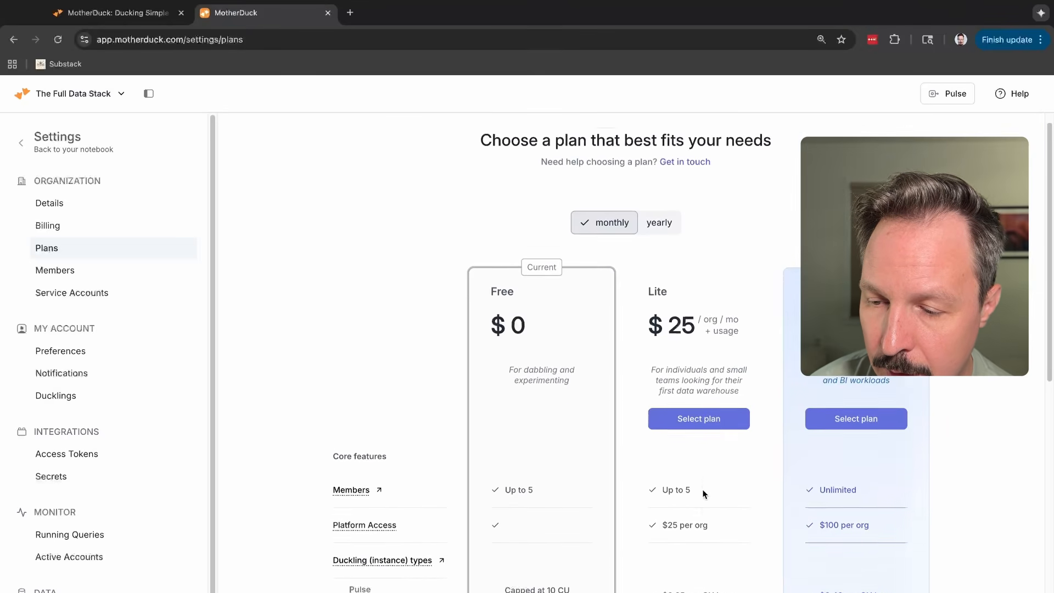
scroll(703, 495, down, 2)
scroll(960, 502, up, 1)
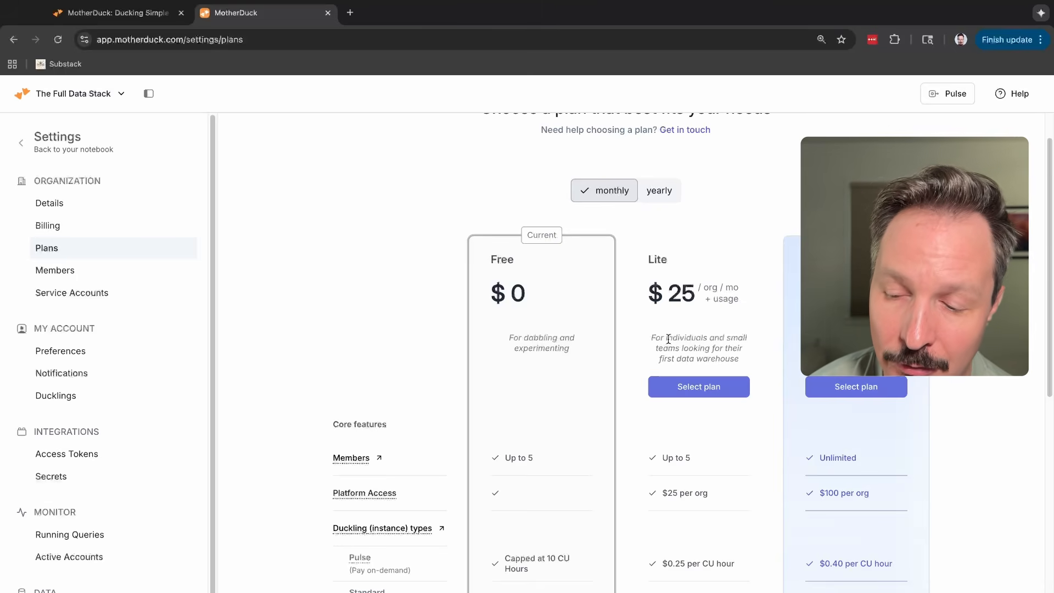
Return to the Welcome to MotherDuck! notebook and collapse the left sidebar
scroll(668, 339, down, 3)
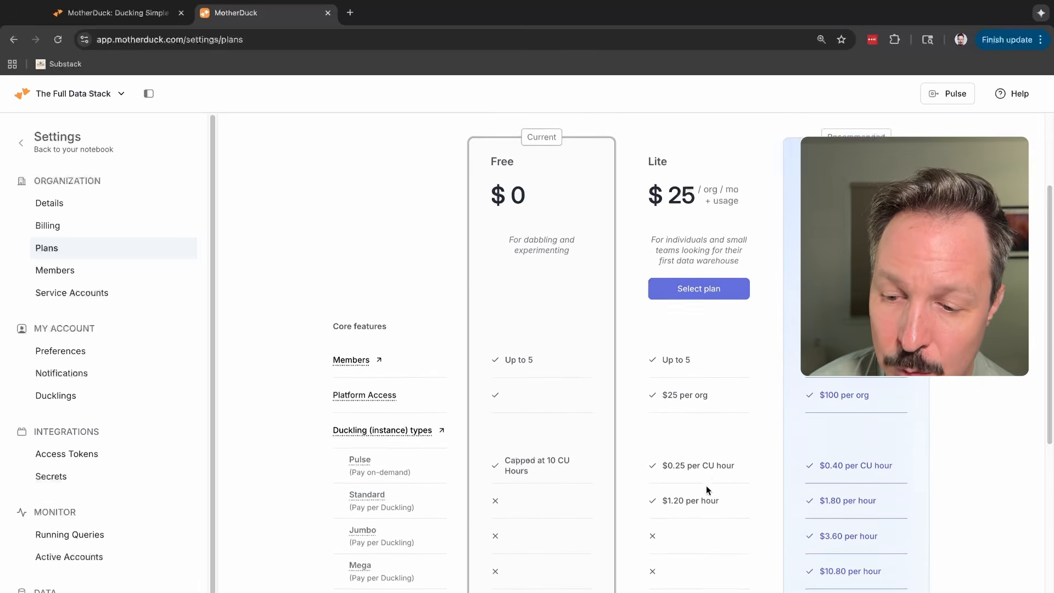
scroll(706, 485, down, 2)
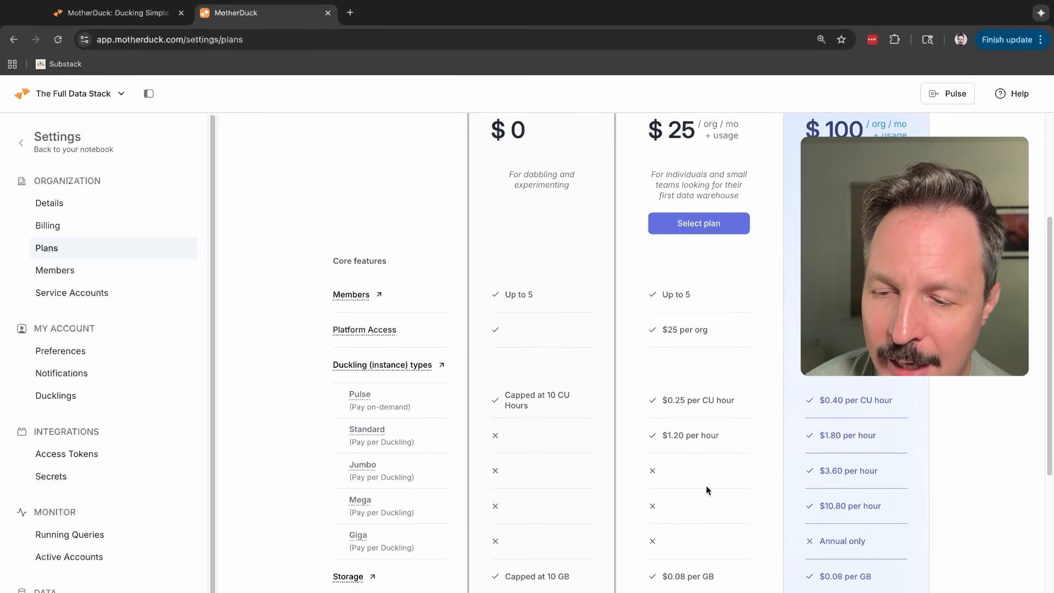
scroll(706, 485, up, 6)
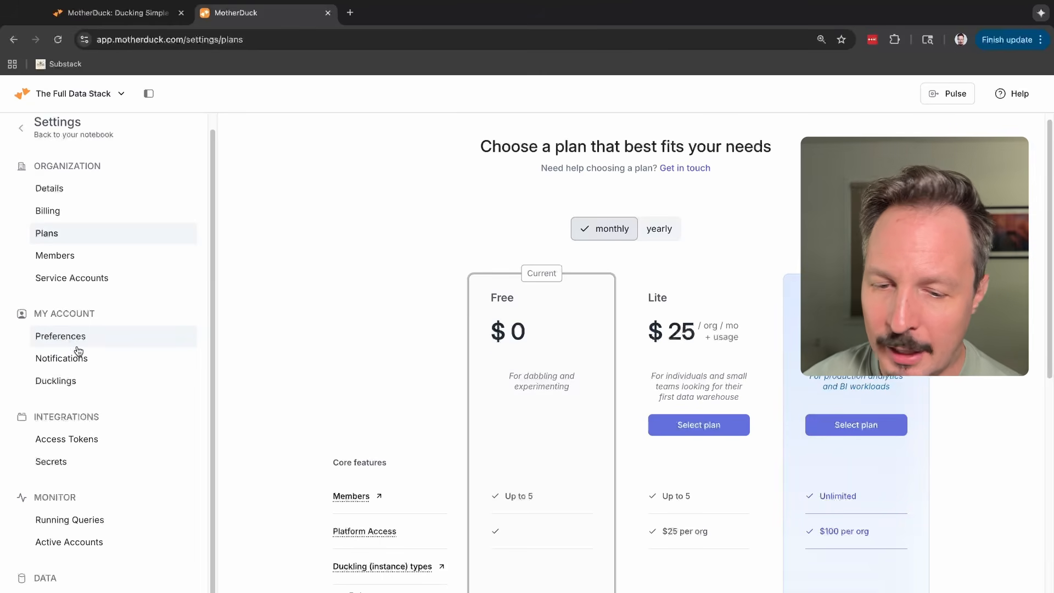
scroll(77, 348, up, 1)
click(23, 150)
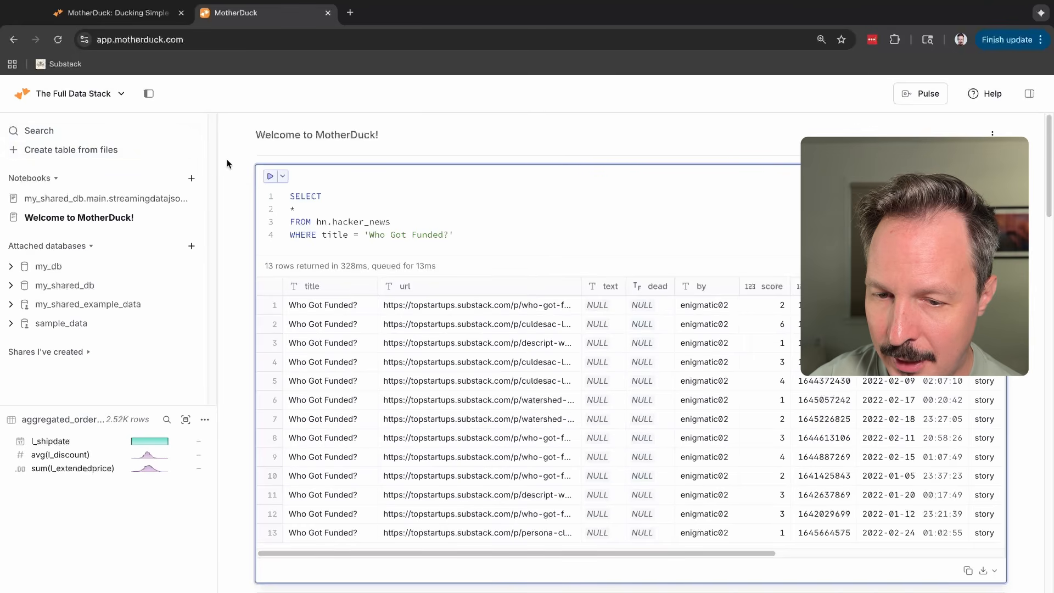
click(148, 94)
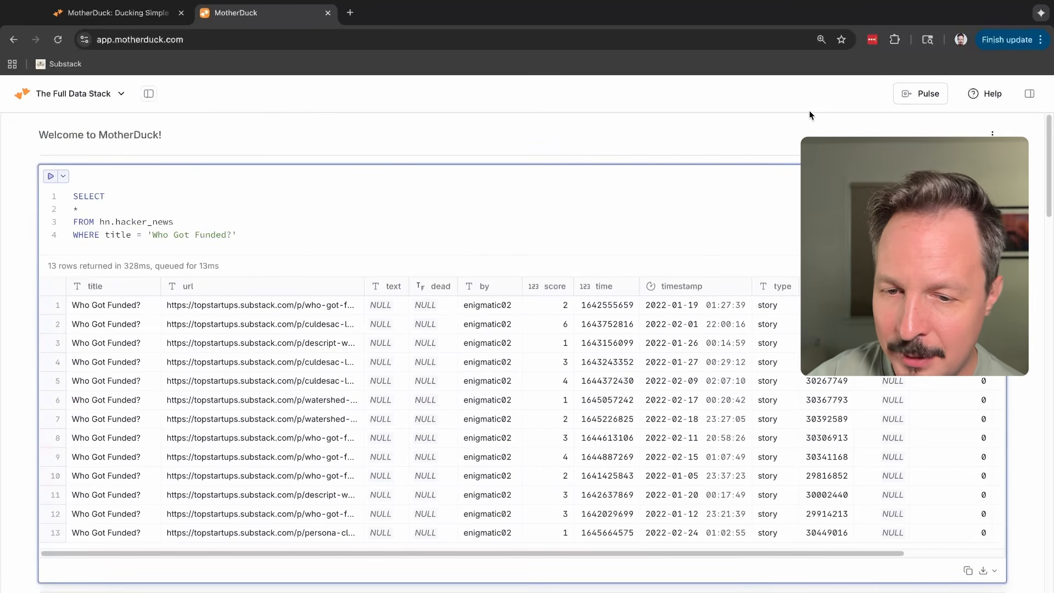